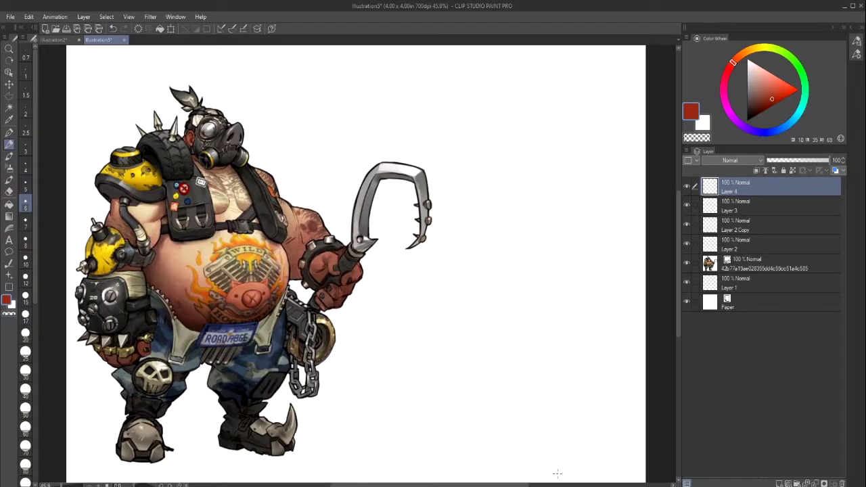
# Step: Handwrite the underlined heading "Male Body types" in red above the hook, and clear the layer
pyautogui.moveTo(317, 102); pyautogui.dragTo(349, 106)
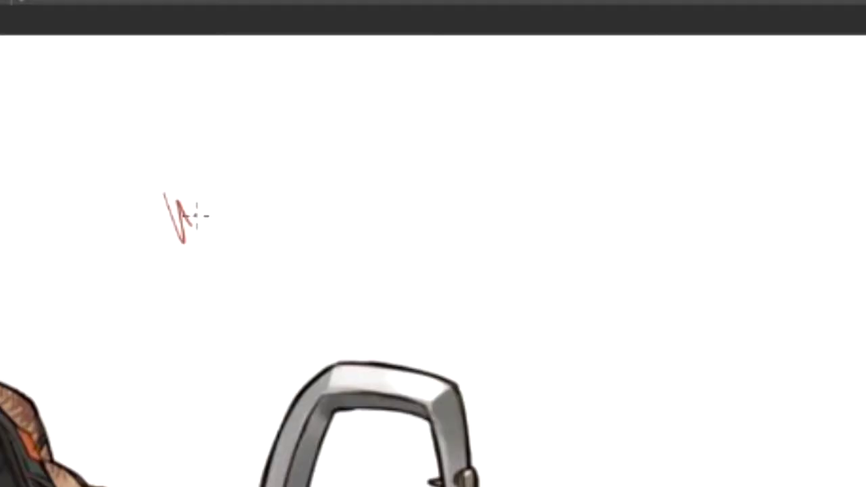
pyautogui.moveTo(251, 204)
pyautogui.mouseDown()
pyautogui.moveTo(296, 277)
pyautogui.moveTo(302, 214)
pyautogui.moveTo(339, 231)
pyautogui.moveTo(349, 198)
pyautogui.moveTo(370, 182)
pyautogui.moveTo(439, 210)
pyautogui.moveTo(455, 259)
pyautogui.moveTo(468, 209)
pyautogui.moveTo(522, 182)
pyautogui.moveTo(522, 150)
pyautogui.moveTo(533, 195)
pyautogui.mouseUp()
pyautogui.moveTo(561, 139); pyautogui.dragTo(543, 176)
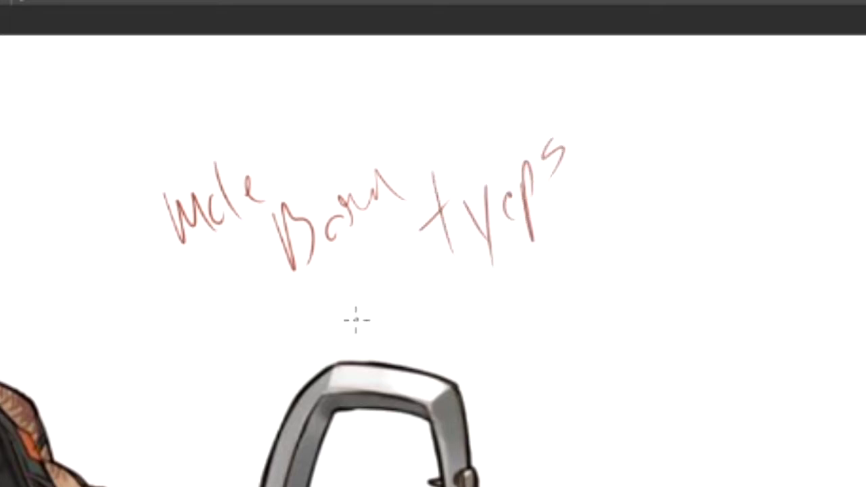
pyautogui.moveTo(209, 382); pyautogui.dragTo(657, 144)
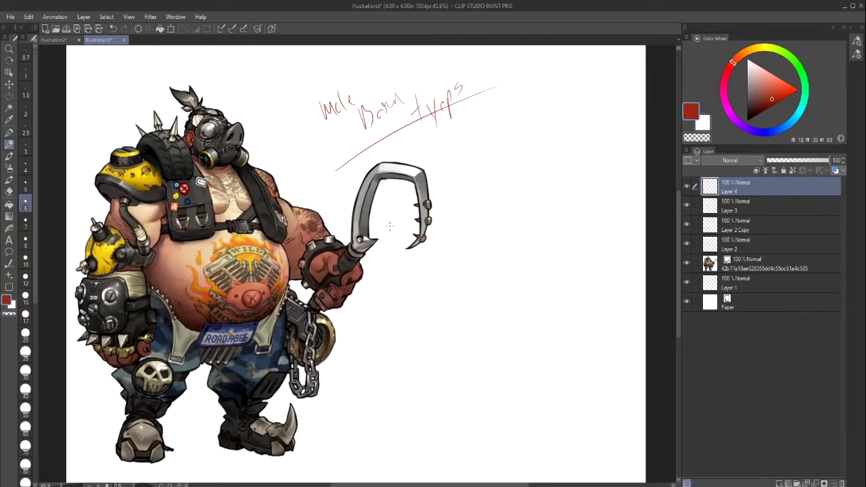
pyautogui.press('Delete')
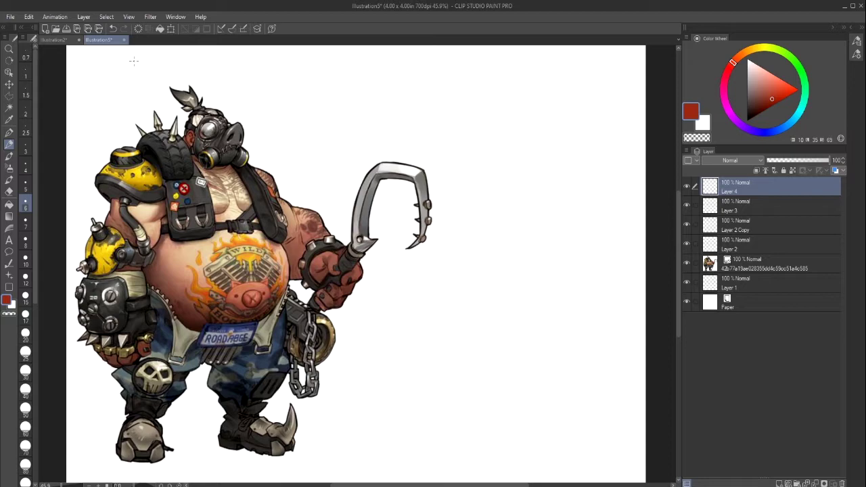
# Step: Draw a small red arrow pointing down toward the character's hook-side shoulder
pyautogui.moveTo(315, 137); pyautogui.dragTo(303, 165)
pyautogui.hotkey('ctrl', 'z')
# Step: Lower the character reference layer's opacity to 44% and make Layer 2 the active layer
pyautogui.click(758, 272)
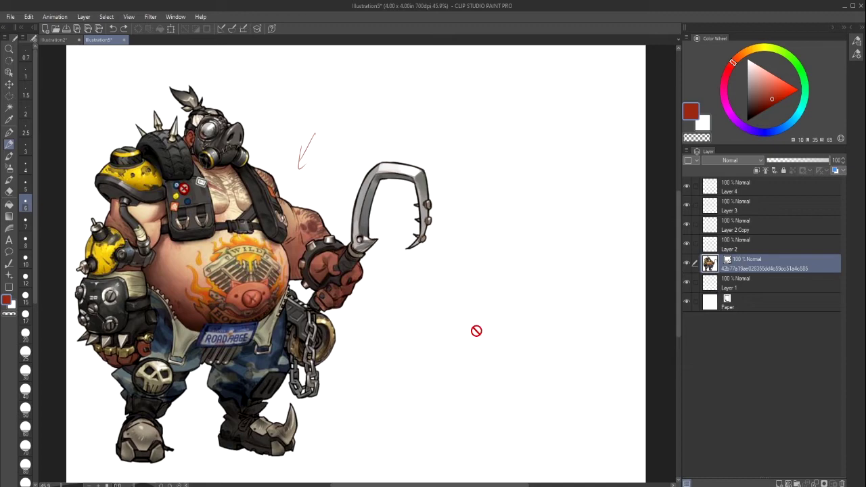
pyautogui.click(794, 160)
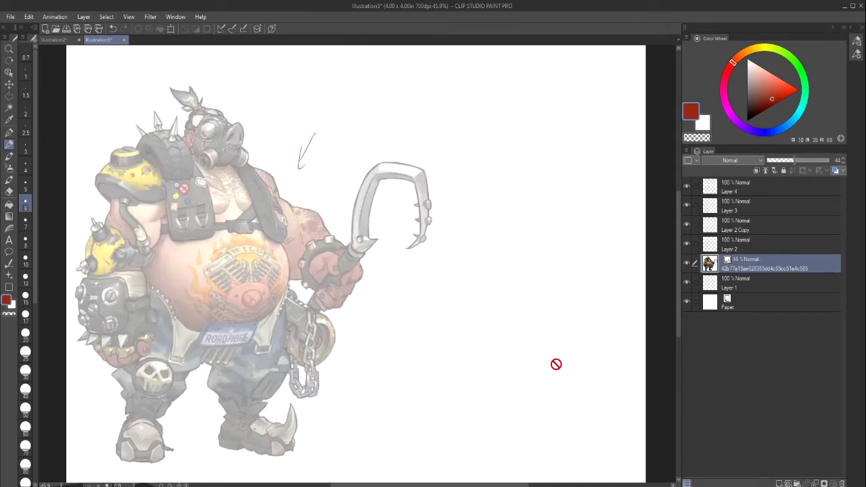
pyautogui.moveTo(460, 485); pyautogui.dragTo(432, 484)
pyautogui.moveTo(644, 364); pyautogui.dragTo(627, 363)
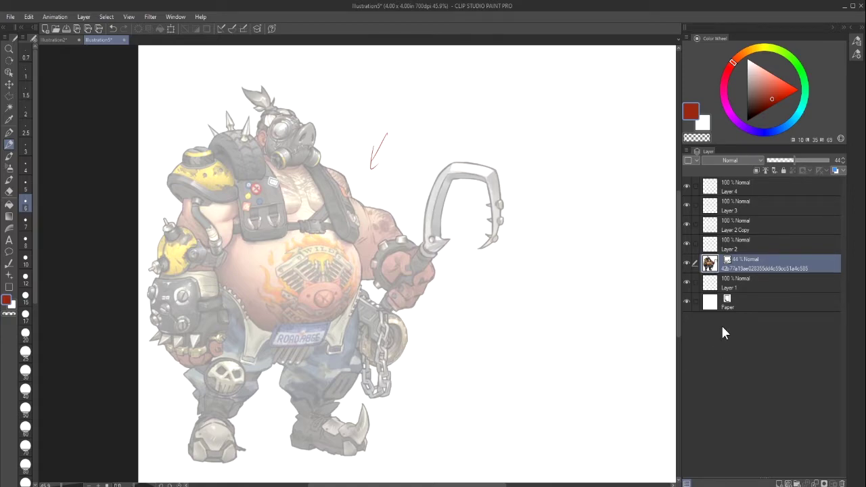
pyautogui.click(743, 249)
# Step: Outline the character's belly with large overlapping circles, and undo them
pyautogui.moveTo(343, 250)
pyautogui.mouseDown()
pyautogui.moveTo(236, 238)
pyautogui.moveTo(294, 329)
pyautogui.moveTo(294, 202)
pyautogui.moveTo(251, 321)
pyautogui.moveTo(335, 216)
pyautogui.moveTo(238, 325)
pyautogui.moveTo(355, 232)
pyautogui.moveTo(231, 322)
pyautogui.moveTo(355, 234)
pyautogui.mouseUp()
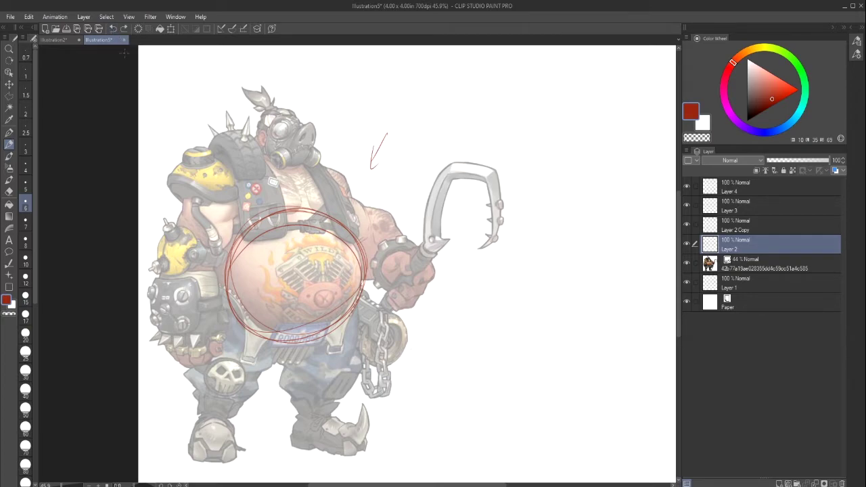
pyautogui.click(113, 29)
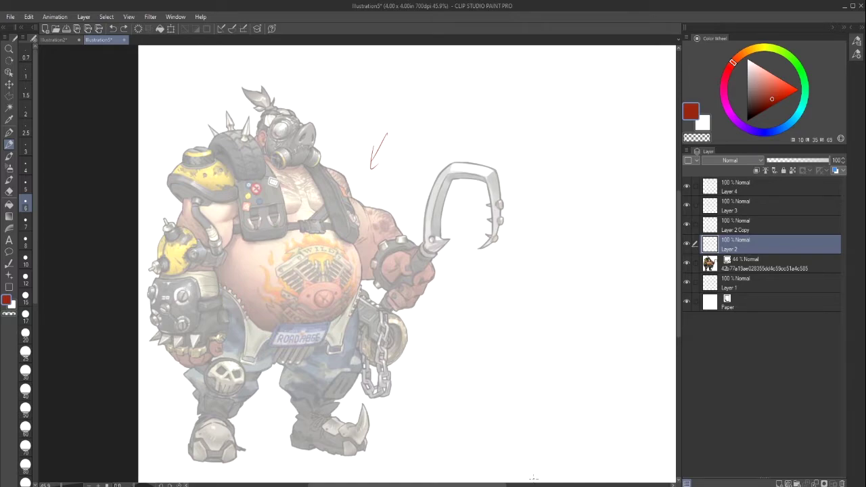
# Step: Sketch three torso shape ideas with ovals in the blank area beside the character: tapered, pinched and curved, and clear them
pyautogui.moveTo(473, 485); pyautogui.dragTo(501, 485)
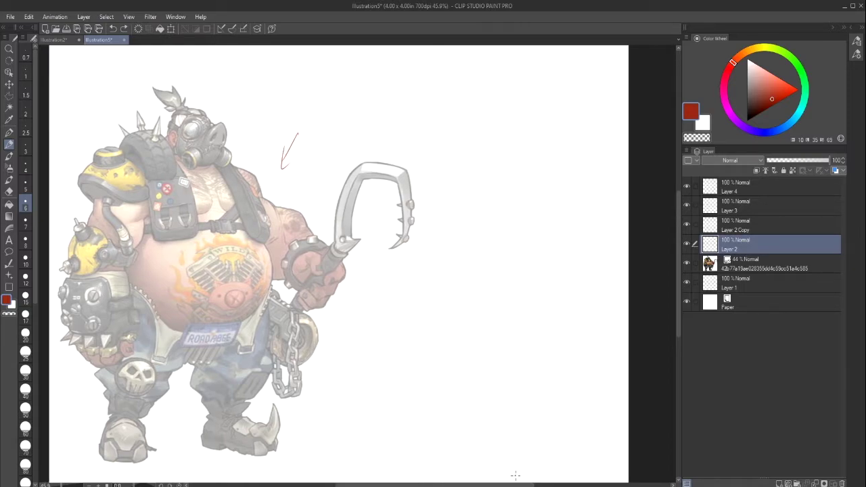
pyautogui.moveTo(475, 219); pyautogui.dragTo(530, 219)
pyautogui.moveTo(462, 221)
pyautogui.mouseDown()
pyautogui.moveTo(469, 238)
pyautogui.moveTo(561, 218)
pyautogui.mouseUp()
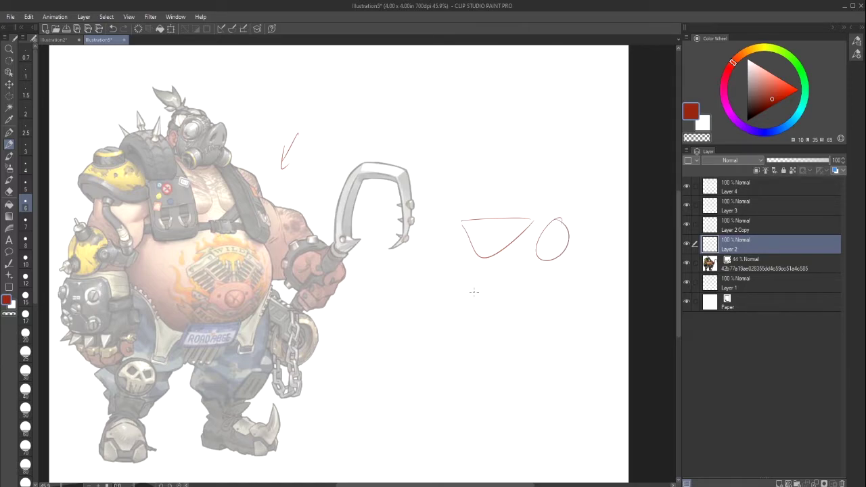
pyautogui.moveTo(456, 290)
pyautogui.mouseDown()
pyautogui.moveTo(520, 283)
pyautogui.moveTo(461, 300)
pyautogui.moveTo(458, 344)
pyautogui.moveTo(515, 336)
pyautogui.moveTo(517, 316)
pyautogui.mouseUp()
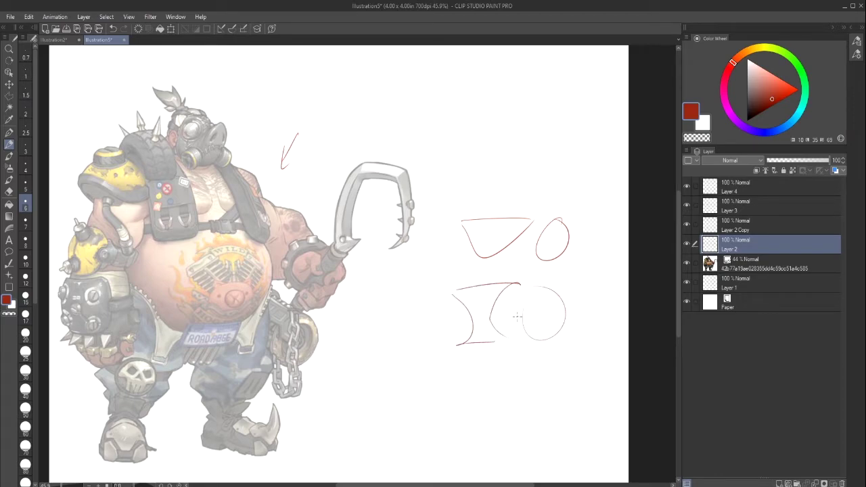
pyautogui.moveTo(537, 357)
pyautogui.mouseDown()
pyautogui.moveTo(529, 411)
pyautogui.moveTo(520, 370)
pyautogui.moveTo(542, 385)
pyautogui.mouseUp()
pyautogui.moveTo(541, 355)
pyautogui.mouseDown()
pyautogui.moveTo(529, 411)
pyautogui.moveTo(559, 420)
pyautogui.moveTo(541, 368)
pyautogui.mouseUp()
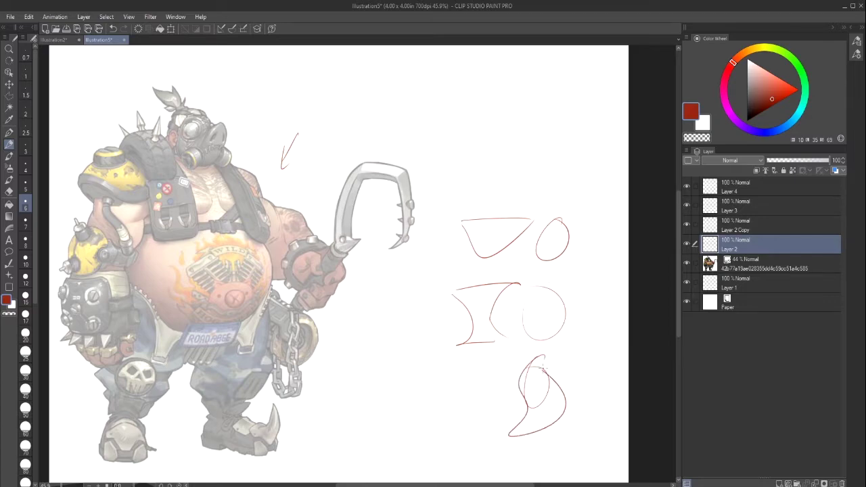
pyautogui.click(138, 28)
# Step: Try a single wide oval around the character's belly, and undo it
pyautogui.moveTo(433, 485); pyautogui.dragTo(408, 485)
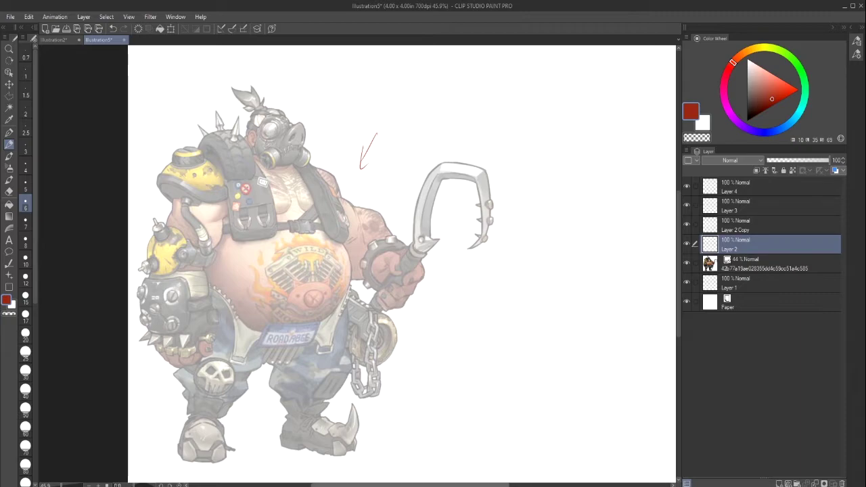
pyautogui.moveTo(473, 485); pyautogui.dragTo(474, 485)
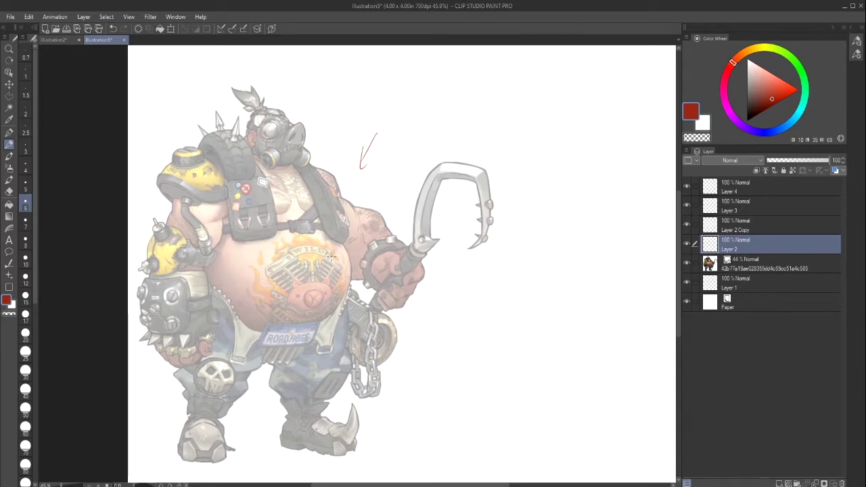
pyautogui.moveTo(308, 213)
pyautogui.mouseDown()
pyautogui.moveTo(250, 216)
pyautogui.moveTo(354, 270)
pyautogui.moveTo(341, 325)
pyautogui.mouseUp()
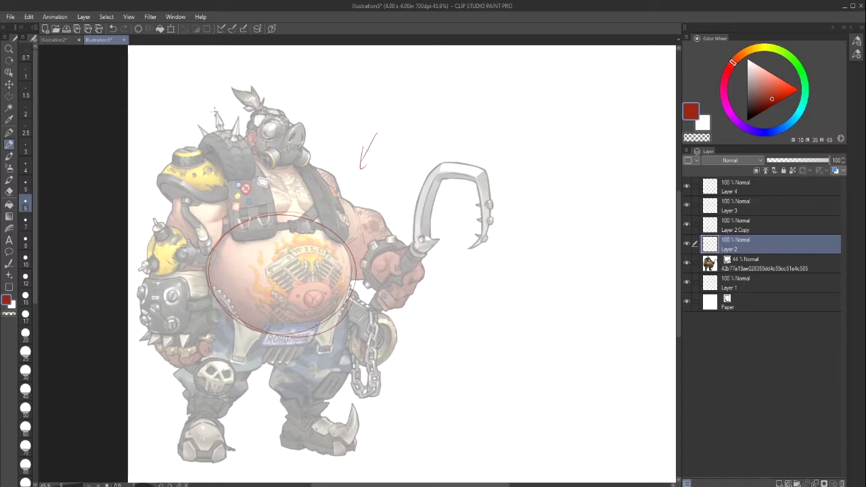
pyautogui.click(115, 29)
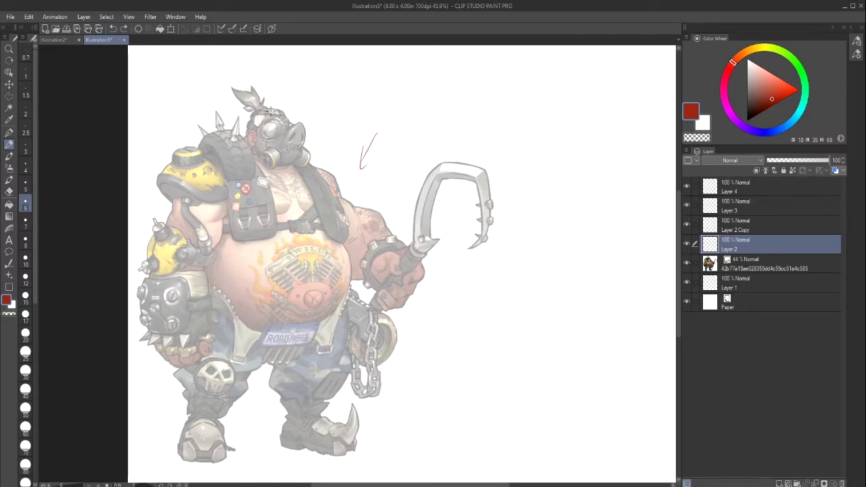
# Step: Circle the character's head and both shoulders with loose red construction circles
pyautogui.moveTo(271, 111)
pyautogui.mouseDown()
pyautogui.moveTo(296, 130)
pyautogui.moveTo(269, 109)
pyautogui.moveTo(247, 146)
pyautogui.moveTo(245, 135)
pyautogui.moveTo(247, 143)
pyautogui.moveTo(293, 125)
pyautogui.moveTo(295, 143)
pyautogui.mouseUp()
pyautogui.click(113, 29)
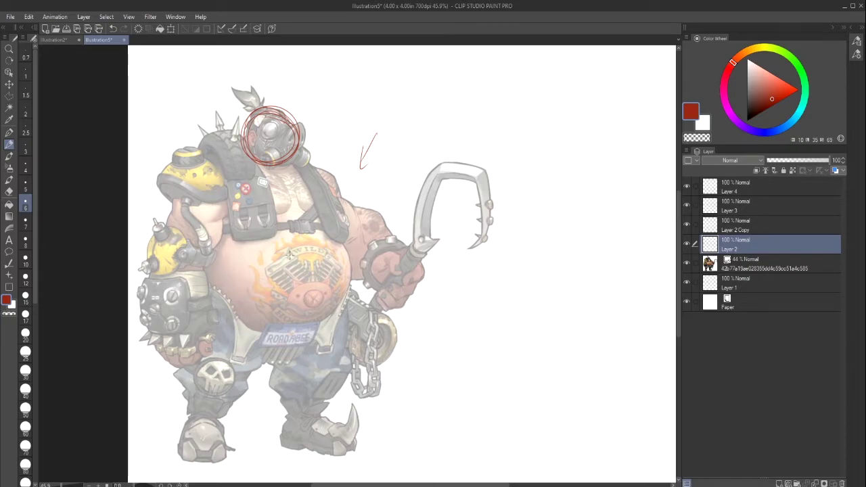
pyautogui.moveTo(212, 189)
pyautogui.mouseDown()
pyautogui.moveTo(203, 179)
pyautogui.moveTo(217, 203)
pyautogui.moveTo(182, 209)
pyautogui.moveTo(232, 207)
pyautogui.mouseUp()
pyautogui.moveTo(316, 178)
pyautogui.mouseDown()
pyautogui.moveTo(329, 196)
pyautogui.moveTo(322, 177)
pyautogui.mouseUp()
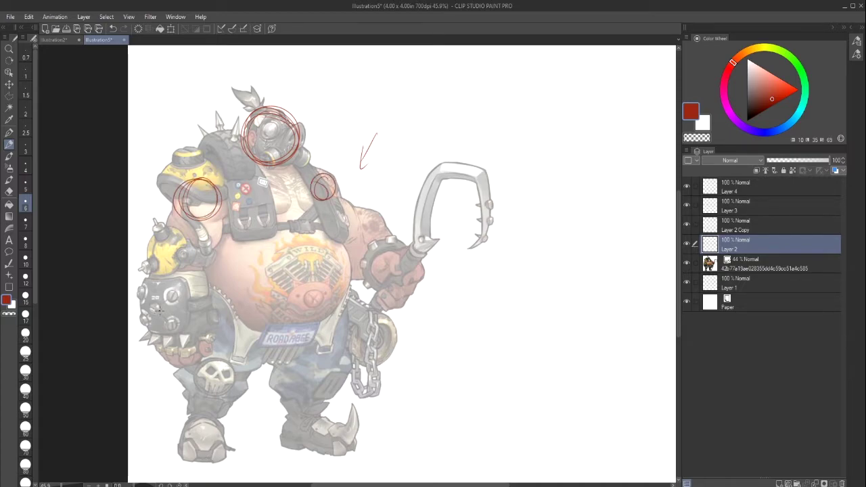
# Step: Add construction circles over the armored forearm and both upper arms, and enlarge the hook-side shoulder circle
pyautogui.moveTo(191, 303)
pyautogui.mouseDown()
pyautogui.moveTo(203, 348)
pyautogui.moveTo(176, 302)
pyautogui.moveTo(184, 317)
pyautogui.mouseUp()
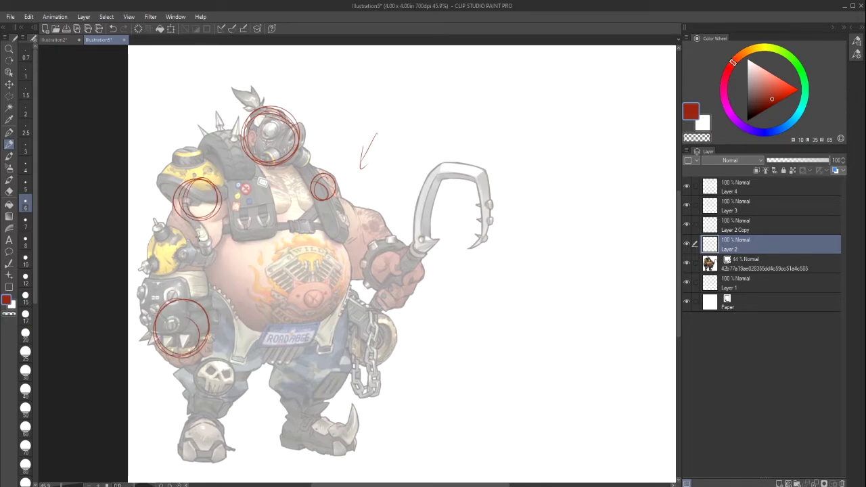
pyautogui.moveTo(179, 217)
pyautogui.mouseDown()
pyautogui.moveTo(154, 265)
pyautogui.moveTo(146, 252)
pyautogui.moveTo(206, 253)
pyautogui.moveTo(211, 235)
pyautogui.moveTo(154, 263)
pyautogui.moveTo(211, 225)
pyautogui.moveTo(190, 224)
pyautogui.mouseUp()
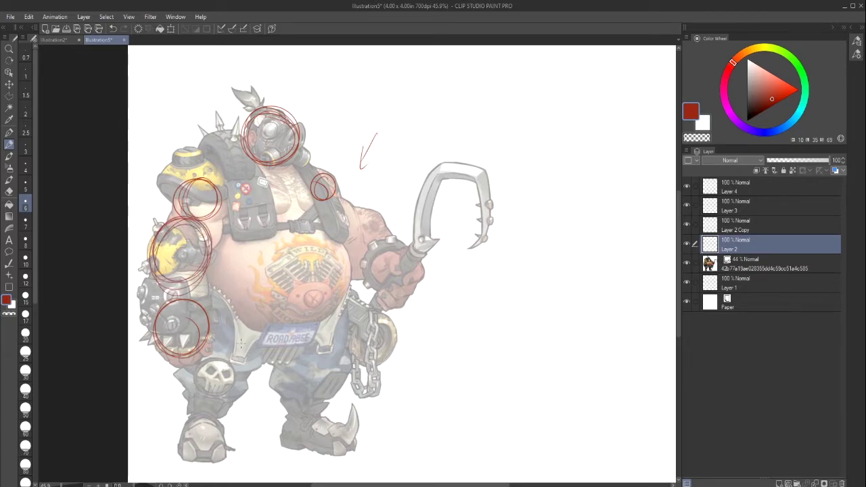
pyautogui.moveTo(353, 209)
pyautogui.mouseDown()
pyautogui.moveTo(388, 229)
pyautogui.moveTo(333, 241)
pyautogui.moveTo(329, 256)
pyautogui.moveTo(379, 219)
pyautogui.moveTo(357, 276)
pyautogui.moveTo(336, 209)
pyautogui.mouseUp()
pyautogui.moveTo(325, 169)
pyautogui.mouseDown()
pyautogui.moveTo(319, 206)
pyautogui.moveTo(335, 176)
pyautogui.moveTo(307, 168)
pyautogui.moveTo(335, 178)
pyautogui.mouseUp()
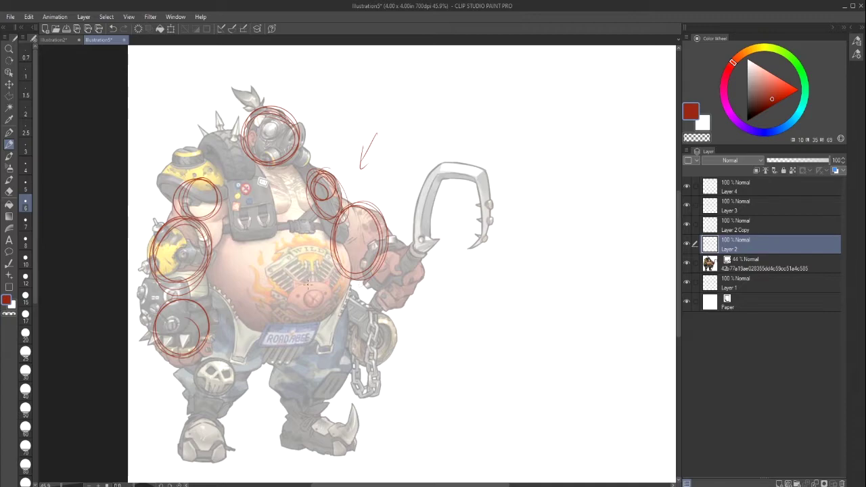
# Step: Label the hook-side arm with a handwritten S at the shoulder, B at the upper arm and M near the hand
pyautogui.moveTo(343, 164); pyautogui.dragTo(336, 175)
pyautogui.moveTo(382, 193)
pyautogui.mouseDown()
pyautogui.moveTo(381, 207)
pyautogui.moveTo(394, 189)
pyautogui.mouseUp()
pyautogui.click(113, 29)
pyautogui.moveTo(382, 193); pyautogui.dragTo(388, 203)
pyautogui.moveTo(439, 253); pyautogui.dragTo(453, 245)
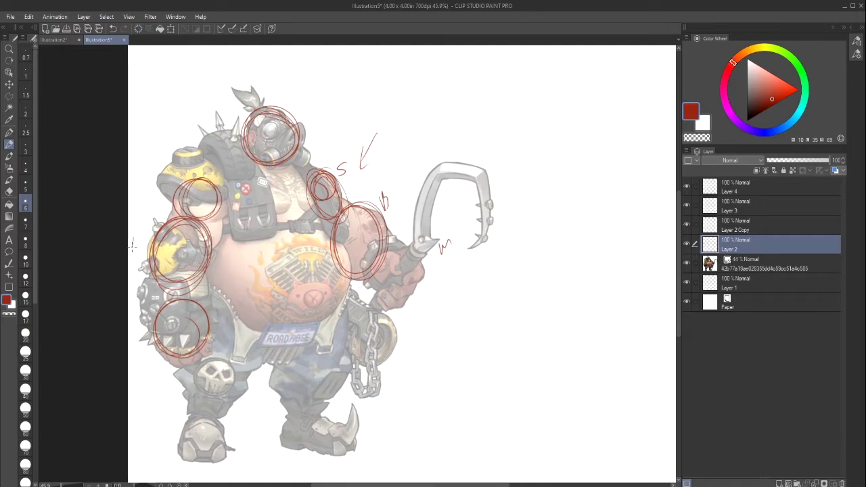
# Step: Label the armored arm with a handwritten B at the upper arm, S at the shoulder and M at the forearm
pyautogui.moveTo(132, 248); pyautogui.dragTo(139, 240)
pyautogui.click(113, 28)
pyautogui.moveTo(133, 226); pyautogui.dragTo(135, 242)
pyautogui.moveTo(160, 187); pyautogui.dragTo(153, 198)
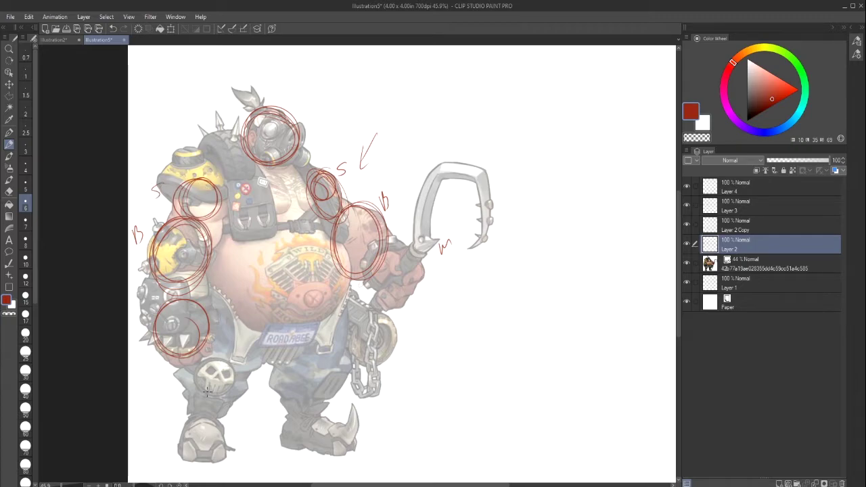
pyautogui.moveTo(134, 344); pyautogui.dragTo(144, 346)
# Step: Circle the hook-side forearm and reinforce the shoulder, upper arm and forearm circles on both arms with extra strokes
pyautogui.moveTo(398, 248)
pyautogui.mouseDown()
pyautogui.moveTo(416, 298)
pyautogui.moveTo(374, 279)
pyautogui.moveTo(406, 312)
pyautogui.mouseUp()
pyautogui.moveTo(387, 218)
pyautogui.mouseDown()
pyautogui.moveTo(365, 277)
pyautogui.moveTo(379, 203)
pyautogui.moveTo(338, 203)
pyautogui.mouseUp()
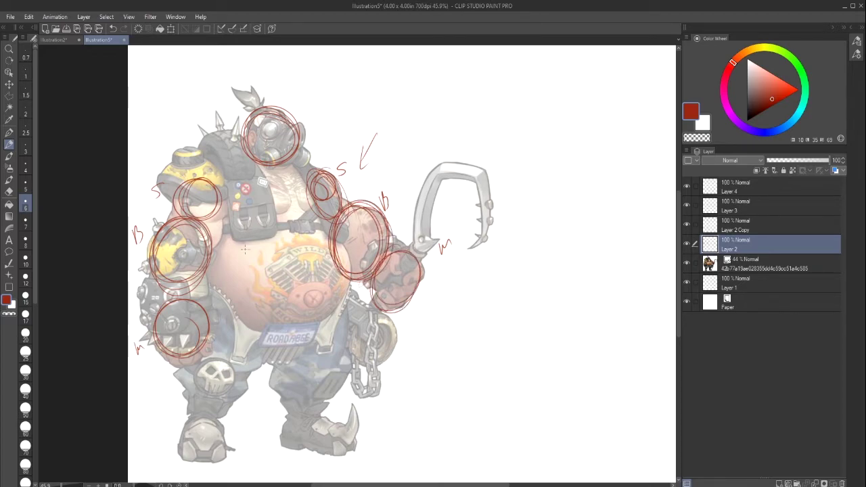
pyautogui.moveTo(203, 230)
pyautogui.mouseDown()
pyautogui.moveTo(155, 263)
pyautogui.moveTo(180, 234)
pyautogui.mouseUp()
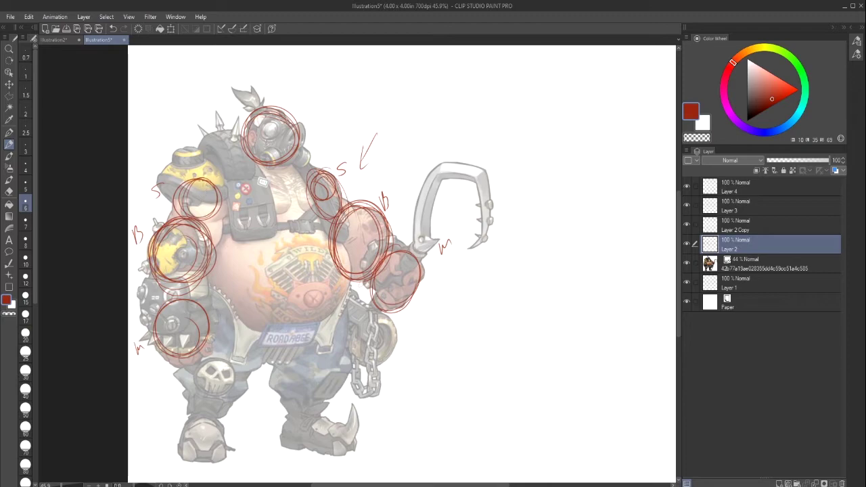
pyautogui.moveTo(203, 177)
pyautogui.mouseDown()
pyautogui.moveTo(196, 218)
pyautogui.moveTo(190, 173)
pyautogui.moveTo(203, 219)
pyautogui.mouseUp()
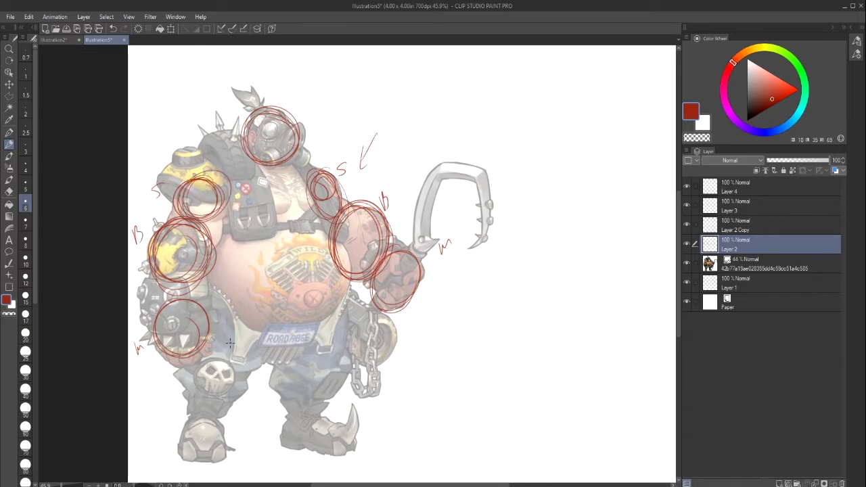
pyautogui.moveTo(312, 181); pyautogui.dragTo(335, 197)
pyautogui.moveTo(196, 321)
pyautogui.mouseDown()
pyautogui.moveTo(157, 347)
pyautogui.moveTo(215, 340)
pyautogui.moveTo(173, 358)
pyautogui.mouseUp()
pyautogui.moveTo(403, 246)
pyautogui.mouseDown()
pyautogui.moveTo(396, 326)
pyautogui.moveTo(389, 247)
pyautogui.mouseUp()
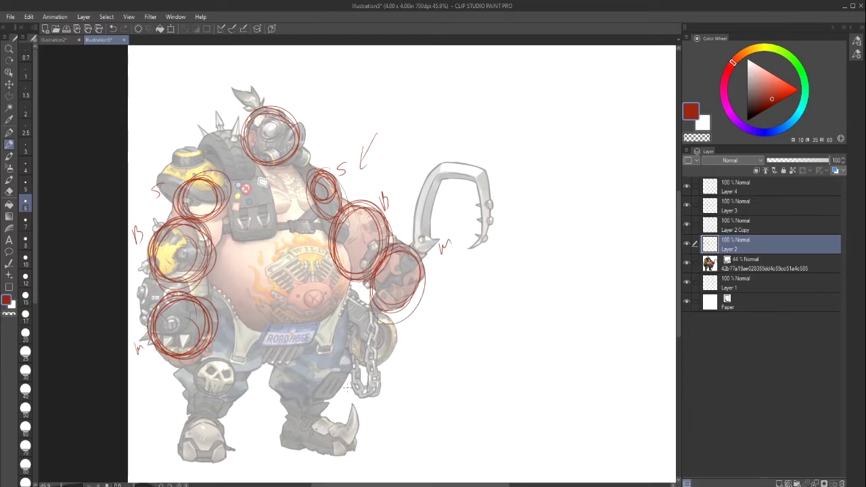
# Step: Outline the belly with a large oval and draw a chest arc above it between the shoulders
pyautogui.moveTo(338, 243)
pyautogui.mouseDown()
pyautogui.moveTo(216, 237)
pyautogui.moveTo(355, 237)
pyautogui.moveTo(203, 290)
pyautogui.moveTo(216, 229)
pyautogui.mouseUp()
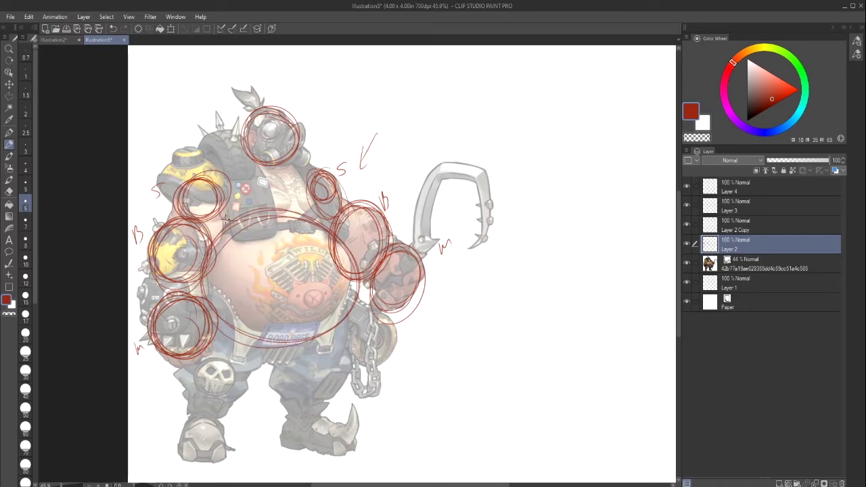
pyautogui.moveTo(310, 182)
pyautogui.mouseDown()
pyautogui.moveTo(309, 230)
pyautogui.moveTo(271, 174)
pyautogui.mouseUp()
pyautogui.click(113, 28)
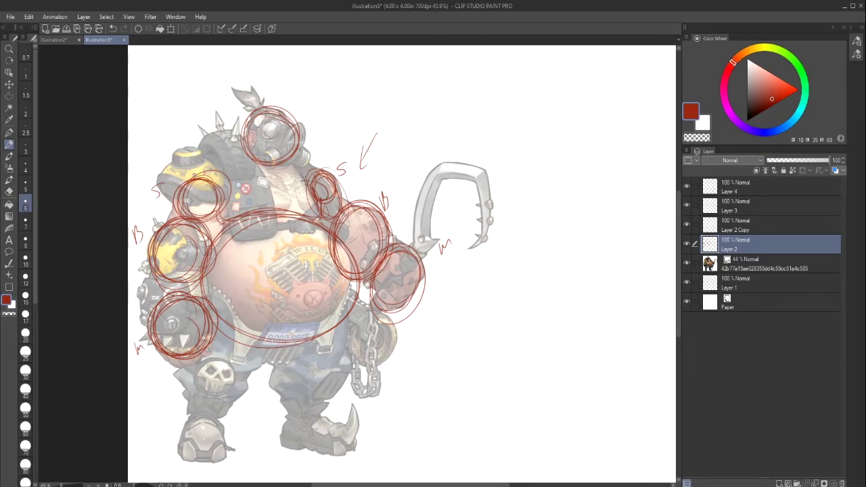
pyautogui.moveTo(259, 174)
pyautogui.mouseDown()
pyautogui.moveTo(216, 197)
pyautogui.moveTo(253, 167)
pyautogui.moveTo(231, 186)
pyautogui.moveTo(291, 175)
pyautogui.moveTo(213, 195)
pyautogui.mouseUp()
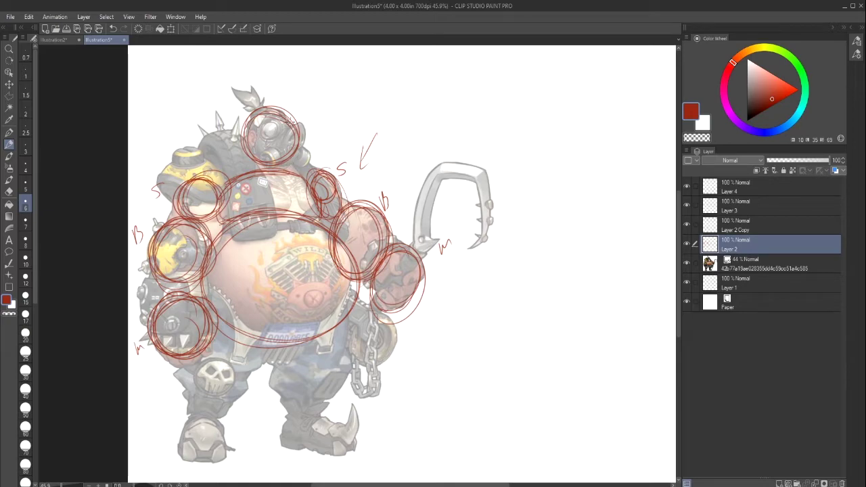
# Step: Draw sloping neck and upper-back lines connecting the head circle to both shoulders
pyautogui.moveTo(290, 121)
pyautogui.mouseDown()
pyautogui.moveTo(246, 154)
pyautogui.moveTo(287, 146)
pyautogui.mouseUp()
pyautogui.moveTo(231, 168)
pyautogui.mouseDown()
pyautogui.moveTo(304, 156)
pyautogui.moveTo(310, 165)
pyautogui.moveTo(289, 157)
pyautogui.moveTo(322, 167)
pyautogui.moveTo(277, 154)
pyautogui.moveTo(319, 176)
pyautogui.mouseUp()
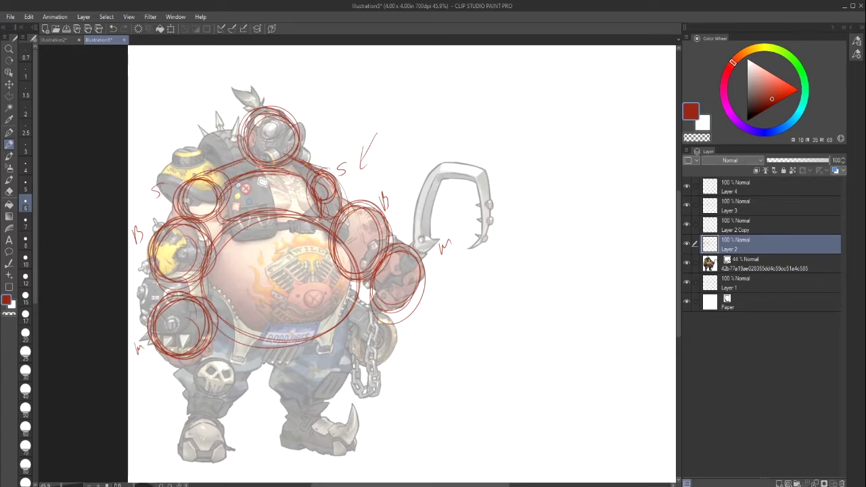
pyautogui.moveTo(249, 150)
pyautogui.mouseDown()
pyautogui.moveTo(241, 163)
pyautogui.moveTo(249, 156)
pyautogui.moveTo(243, 163)
pyautogui.moveTo(296, 168)
pyautogui.moveTo(288, 154)
pyautogui.mouseUp()
pyautogui.moveTo(195, 178); pyautogui.dragTo(242, 157)
# Step: Sketch a small crotch curve under the belly and elongated ovals over both legs
pyautogui.moveTo(266, 364); pyautogui.dragTo(301, 345)
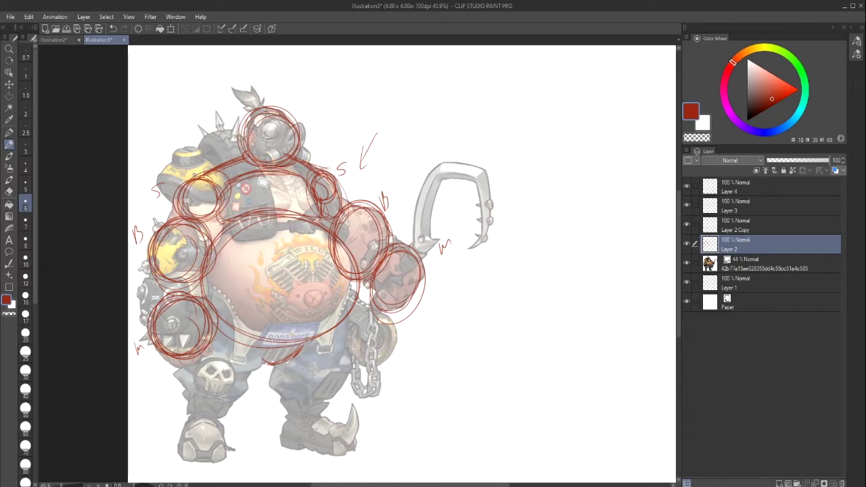
pyautogui.moveTo(255, 349)
pyautogui.mouseDown()
pyautogui.moveTo(266, 361)
pyautogui.moveTo(302, 342)
pyautogui.mouseUp()
pyautogui.moveTo(182, 342)
pyautogui.mouseDown()
pyautogui.moveTo(192, 401)
pyautogui.moveTo(191, 382)
pyautogui.moveTo(238, 403)
pyautogui.moveTo(213, 410)
pyautogui.moveTo(233, 312)
pyautogui.moveTo(229, 409)
pyautogui.mouseUp()
pyautogui.click(113, 28)
pyautogui.moveTo(184, 350)
pyautogui.mouseDown()
pyautogui.moveTo(259, 362)
pyautogui.moveTo(194, 336)
pyautogui.moveTo(249, 379)
pyautogui.moveTo(201, 327)
pyautogui.moveTo(238, 399)
pyautogui.moveTo(202, 316)
pyautogui.moveTo(203, 422)
pyautogui.moveTo(220, 309)
pyautogui.moveTo(203, 417)
pyautogui.moveTo(241, 303)
pyautogui.moveTo(191, 417)
pyautogui.moveTo(243, 313)
pyautogui.moveTo(186, 404)
pyautogui.mouseUp()
pyautogui.moveTo(282, 343)
pyautogui.mouseDown()
pyautogui.moveTo(335, 318)
pyautogui.moveTo(332, 338)
pyautogui.moveTo(296, 322)
pyautogui.moveTo(315, 348)
pyautogui.mouseUp()
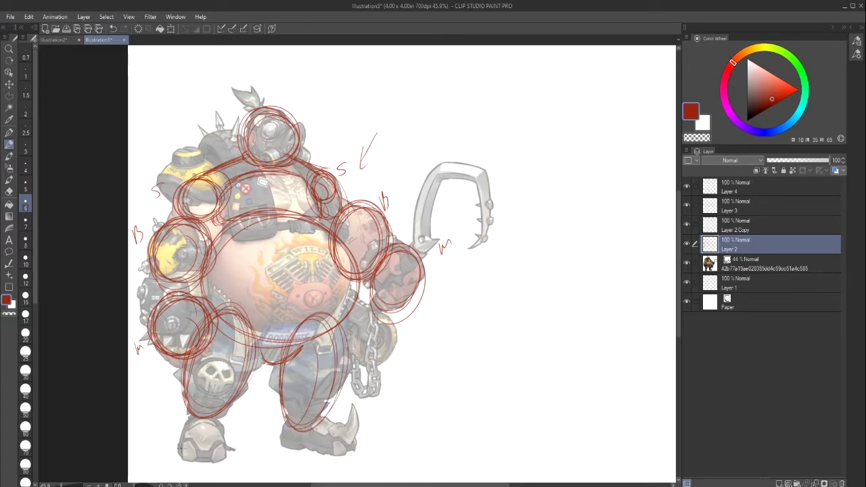
# Step: Sketch a round construction circle over the skull-knee leg's foot and a wide oval over the spiked boot
pyautogui.moveTo(180, 446)
pyautogui.mouseDown()
pyautogui.moveTo(225, 449)
pyautogui.moveTo(190, 416)
pyautogui.moveTo(223, 466)
pyautogui.moveTo(195, 409)
pyautogui.moveTo(195, 472)
pyautogui.moveTo(200, 410)
pyautogui.moveTo(227, 435)
pyautogui.moveTo(199, 461)
pyautogui.moveTo(184, 417)
pyautogui.moveTo(232, 449)
pyautogui.moveTo(198, 460)
pyautogui.mouseUp()
pyautogui.moveTo(297, 418)
pyautogui.mouseDown()
pyautogui.moveTo(324, 454)
pyautogui.moveTo(280, 431)
pyautogui.moveTo(342, 426)
pyautogui.moveTo(287, 450)
pyautogui.moveTo(303, 444)
pyautogui.mouseUp()
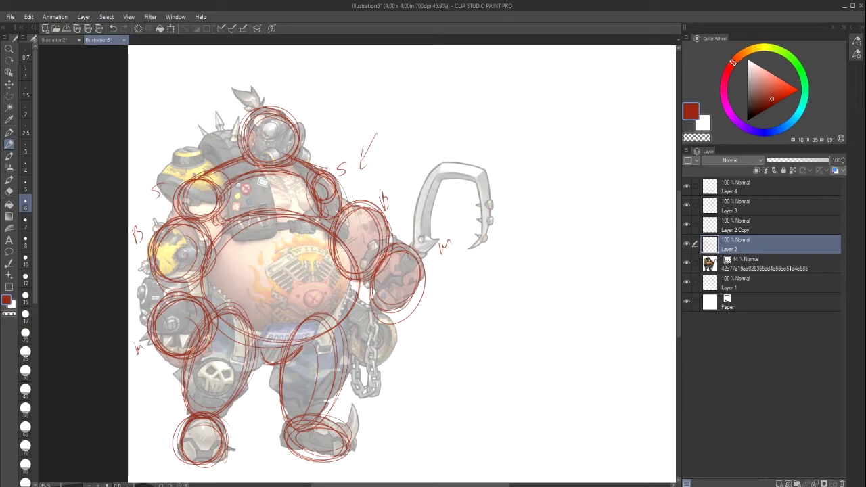
pyautogui.moveTo(330, 203)
pyautogui.mouseDown()
pyautogui.moveTo(355, 197)
pyautogui.moveTo(311, 200)
pyautogui.moveTo(376, 266)
pyautogui.mouseUp()
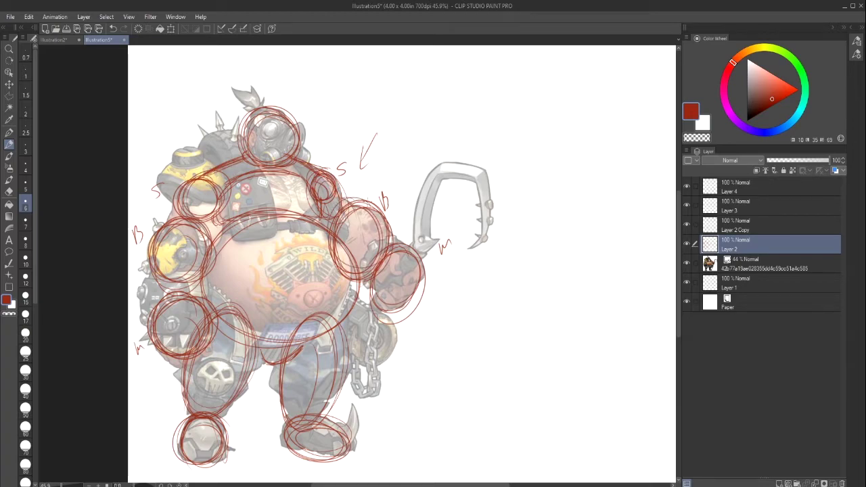
pyautogui.moveTo(363, 199); pyautogui.dragTo(324, 274)
pyautogui.moveTo(336, 210); pyautogui.dragTo(372, 291)
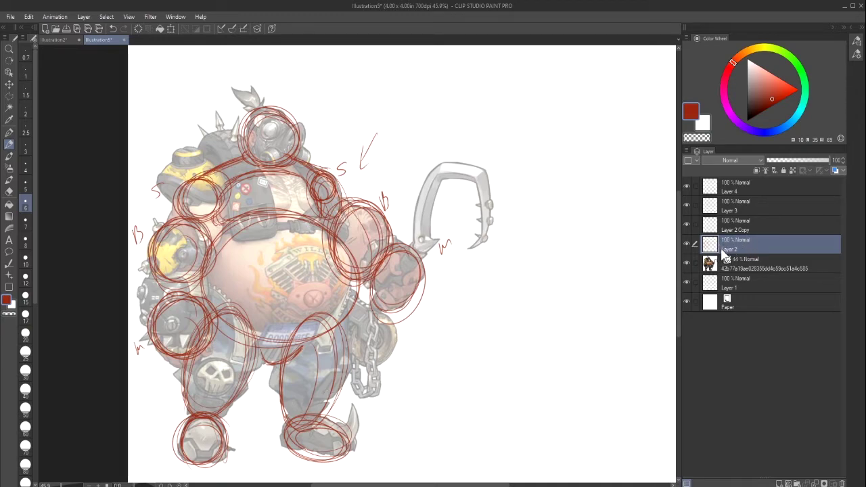
pyautogui.moveTo(441, 485); pyautogui.dragTo(431, 485)
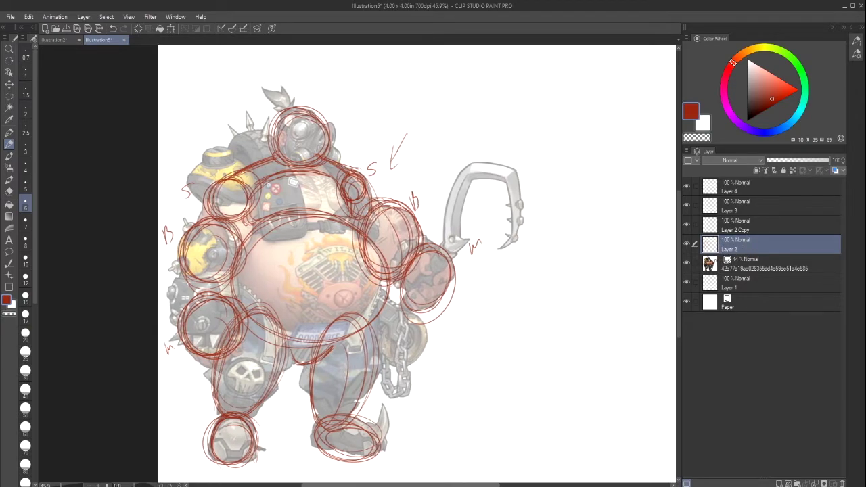
pyautogui.moveTo(545, 473); pyautogui.dragTo(500, 473)
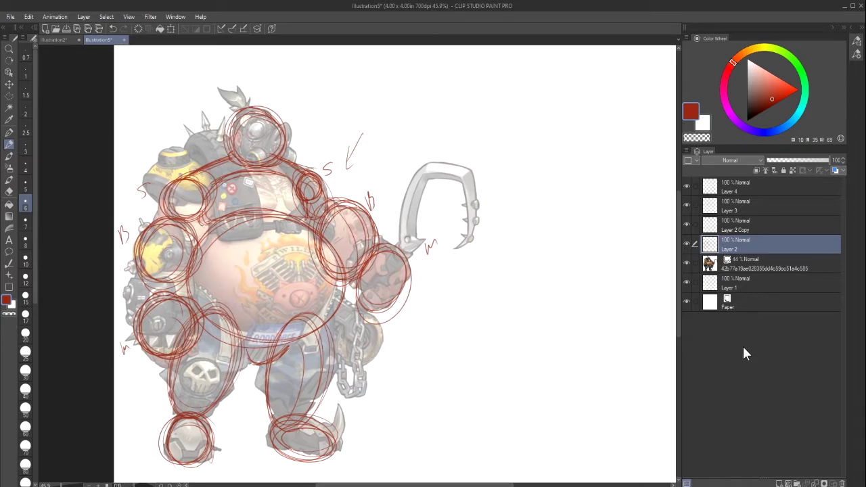
# Step: Select the Layer 2 Copy layer and set up the Straight line figure tool with a dark blue color
pyautogui.click(717, 224)
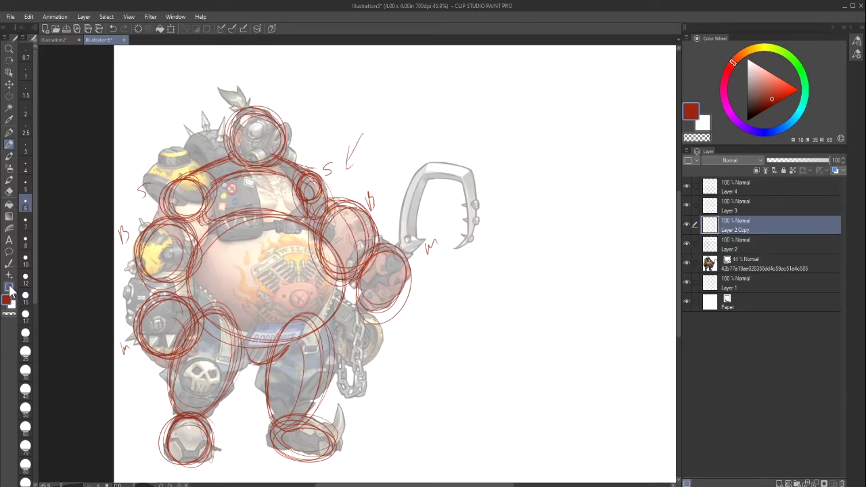
pyautogui.click(10, 290)
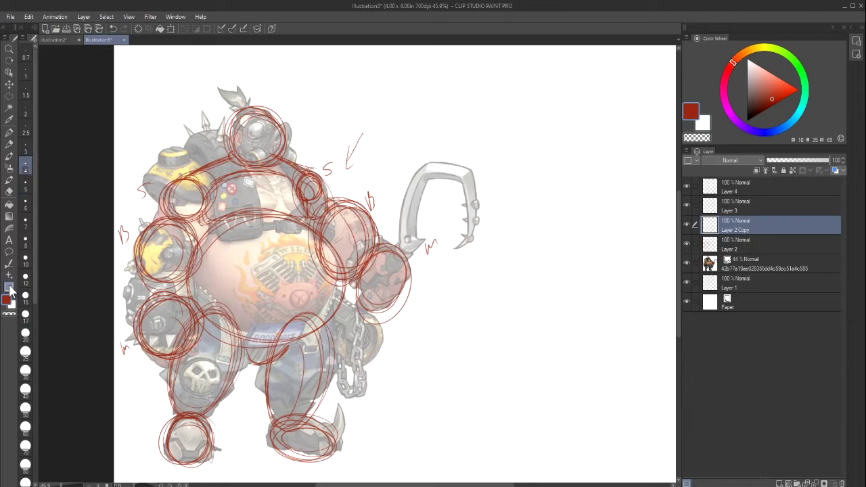
pyautogui.click(853, 38)
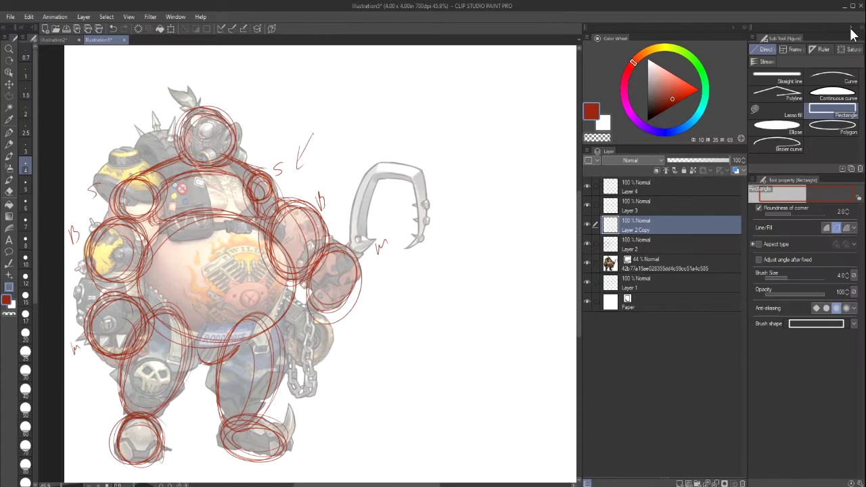
pyautogui.click(784, 81)
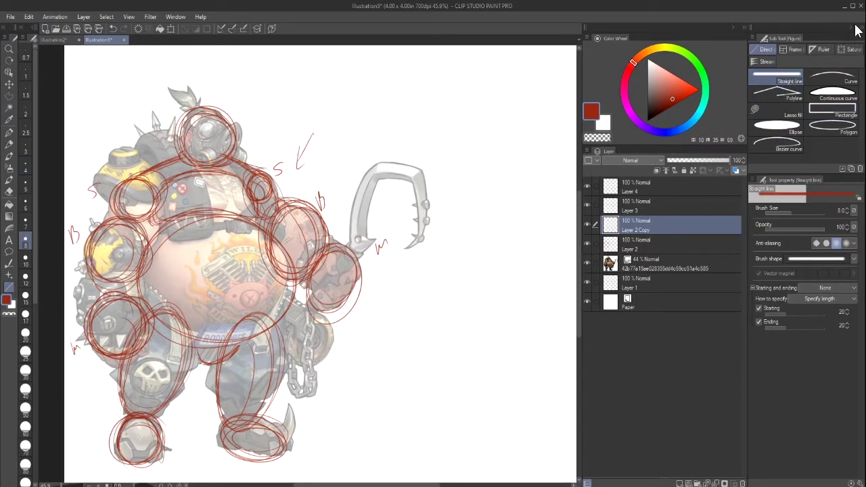
pyautogui.click(666, 132)
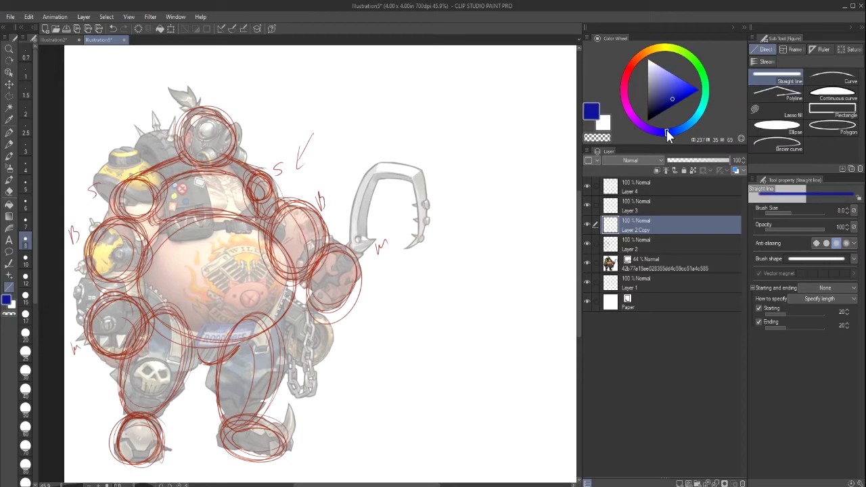
pyautogui.click(673, 105)
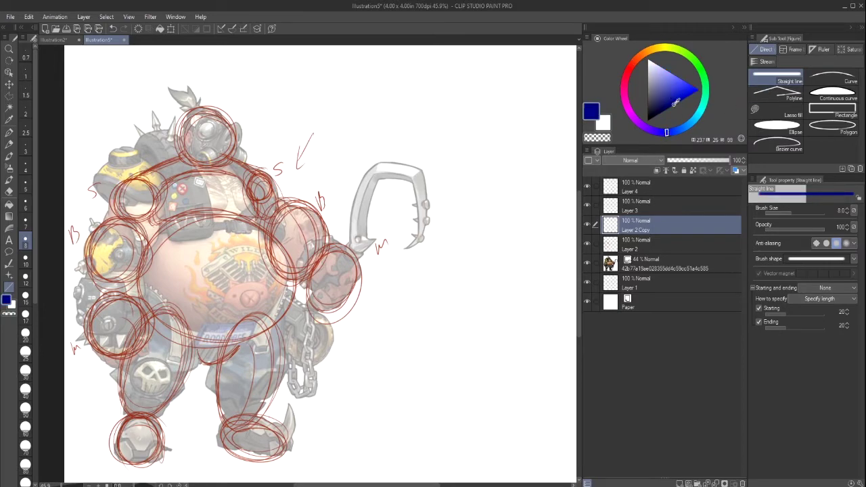
pyautogui.click(860, 28)
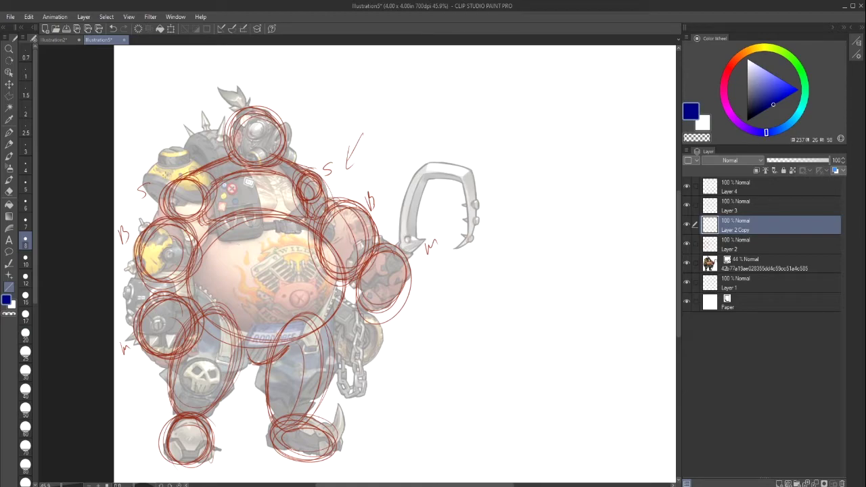
# Step: Draw horizontal blue guide lines at the top of the shoulders and the top of the belly, extending to the canvas edge
pyautogui.moveTo(164, 174); pyautogui.dragTo(680, 174)
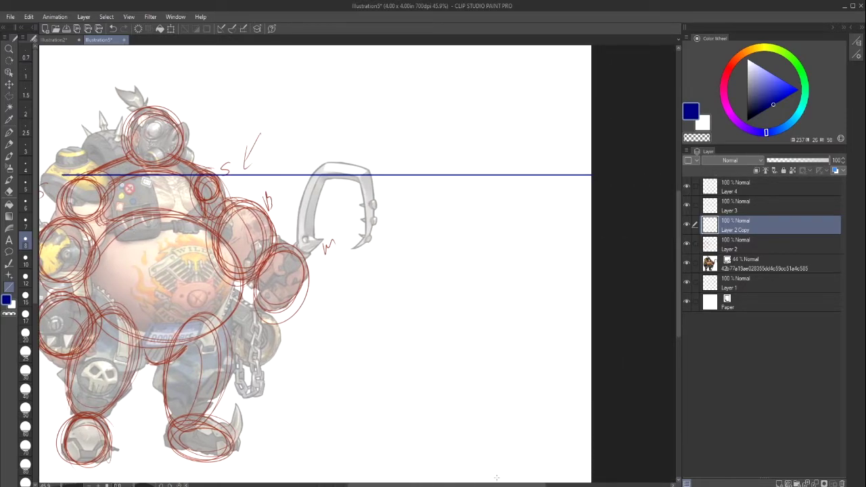
pyautogui.hscroll(-3, 418, 430)
pyautogui.moveTo(157, 220); pyautogui.dragTo(467, 220)
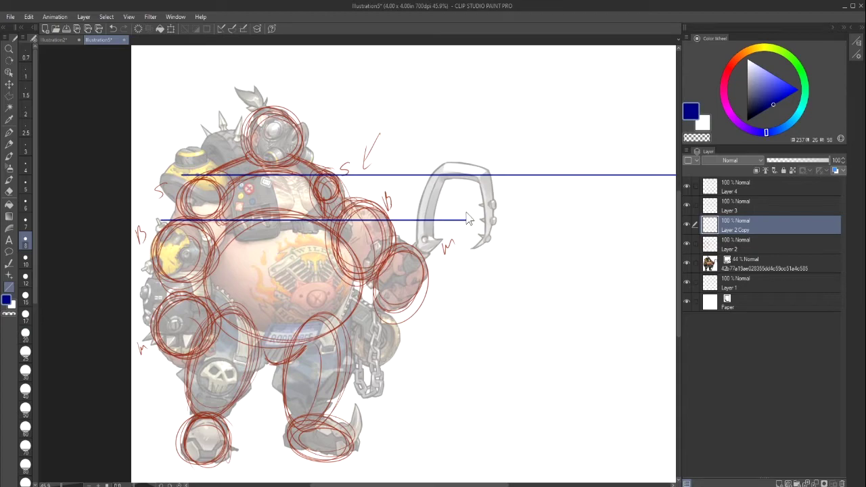
pyautogui.hotkey('ctrl', 'z')
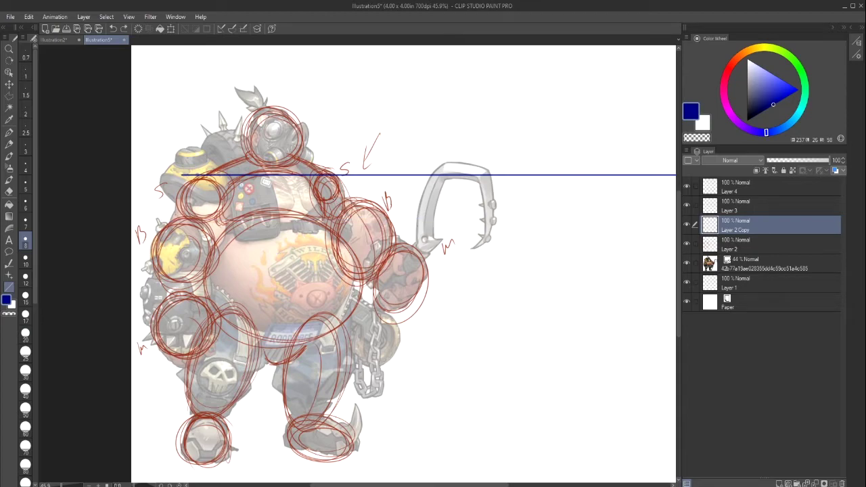
pyautogui.moveTo(169, 216); pyautogui.dragTo(714, 215)
# Step: Draw horizontal blue guide lines below the upper-arm circles and along the base of the belly, extending to the canvas edge
pyautogui.moveTo(413, 485); pyautogui.dragTo(386, 475)
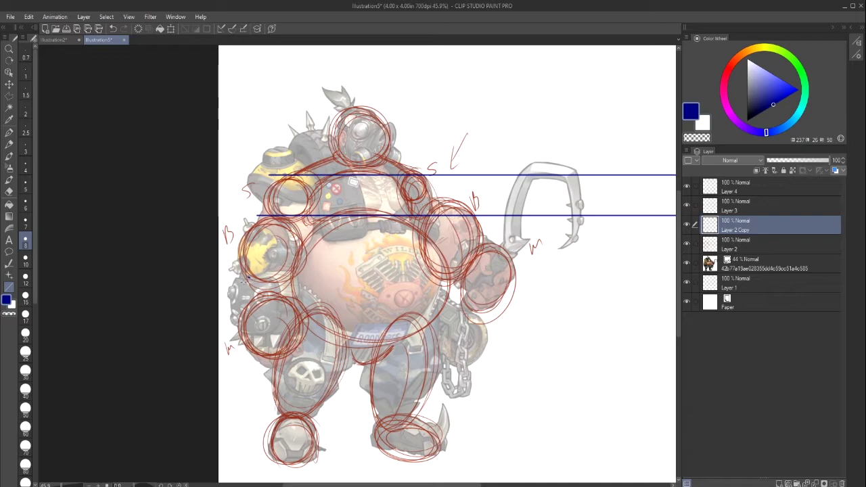
pyautogui.moveTo(237, 279)
pyautogui.mouseDown()
pyautogui.moveTo(542, 268)
pyautogui.moveTo(744, 274)
pyautogui.mouseUp()
pyautogui.moveTo(453, 485); pyautogui.dragTo(543, 485)
pyautogui.moveTo(476, 484); pyautogui.dragTo(391, 479)
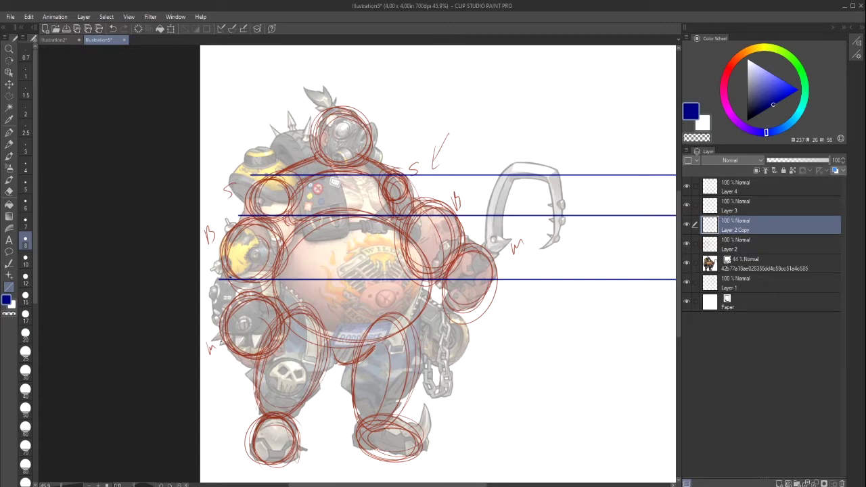
pyautogui.moveTo(220, 338); pyautogui.dragTo(608, 309)
pyautogui.hotkey('ctrl', 'z')
pyautogui.moveTo(225, 339); pyautogui.dragTo(756, 338)
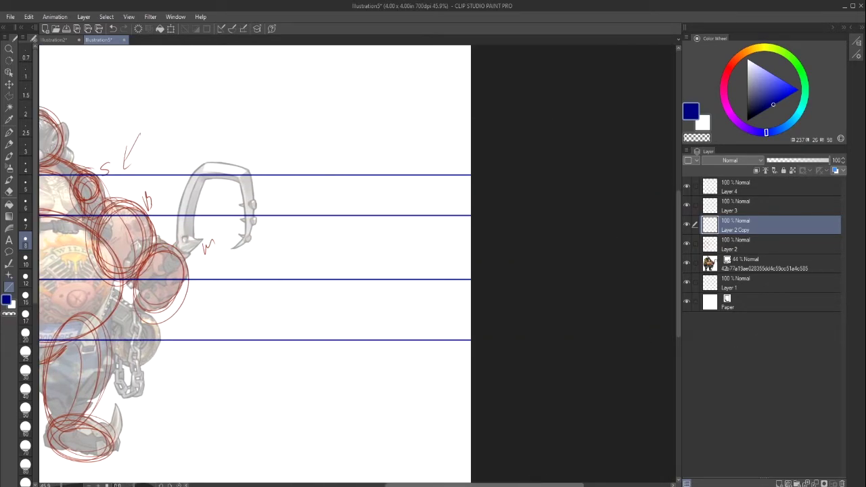
# Step: Draw a horizontal blue guide line across the ankles, extending from the figure to the canvas edge
pyautogui.moveTo(515, 485); pyautogui.dragTo(405, 483)
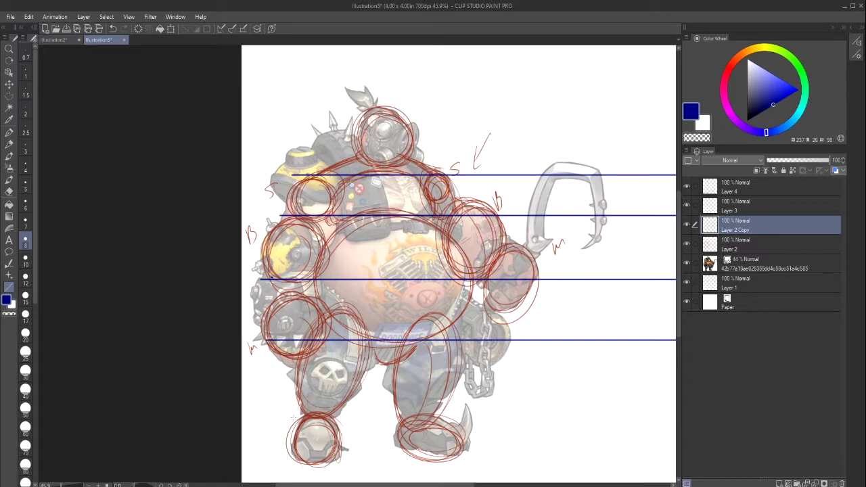
pyautogui.moveTo(288, 418); pyautogui.dragTo(672, 419)
pyautogui.hscroll(4, 609, 420)
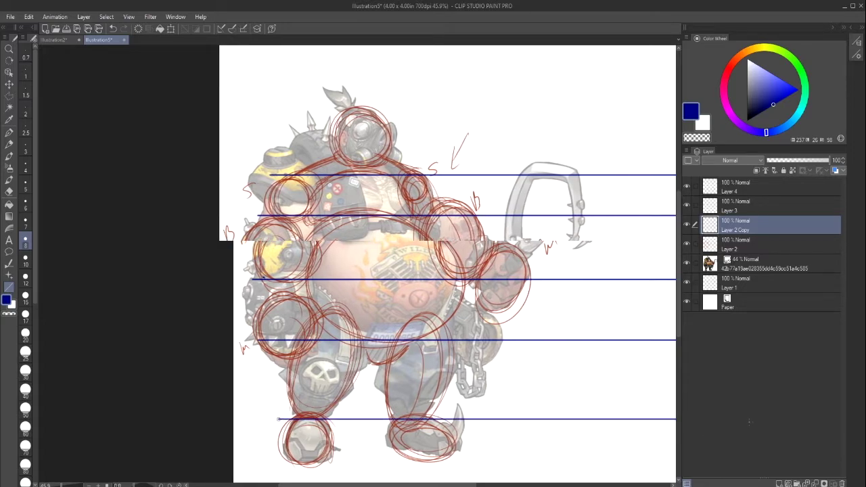
pyautogui.moveTo(762, 417); pyautogui.dragTo(758, 415)
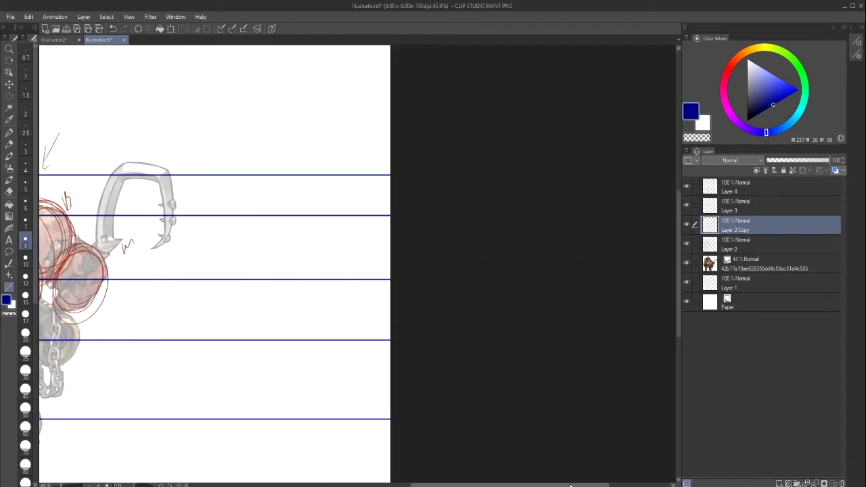
# Step: Draw a horizontal blue guide line along the bottom of the feet, redoing it slightly higher across the foot circles
pyautogui.moveTo(555, 484); pyautogui.dragTo(389, 464)
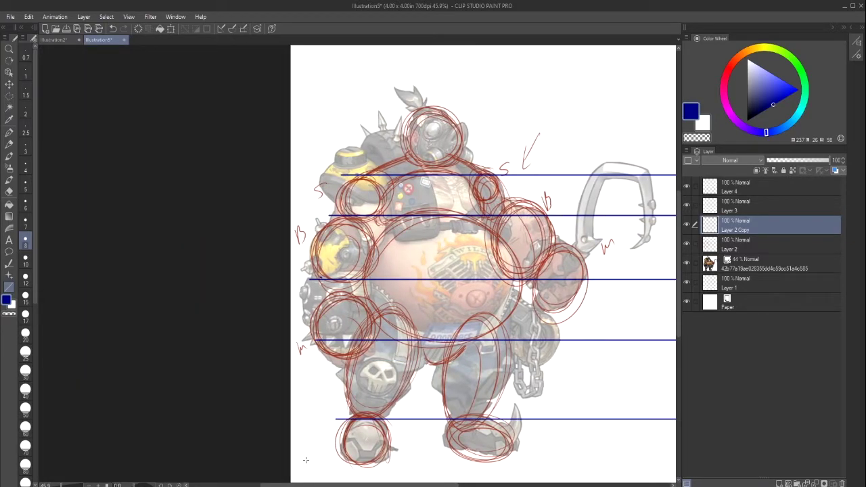
pyautogui.moveTo(305, 459); pyautogui.dragTo(625, 458)
pyautogui.hscroll(2, 625, 459)
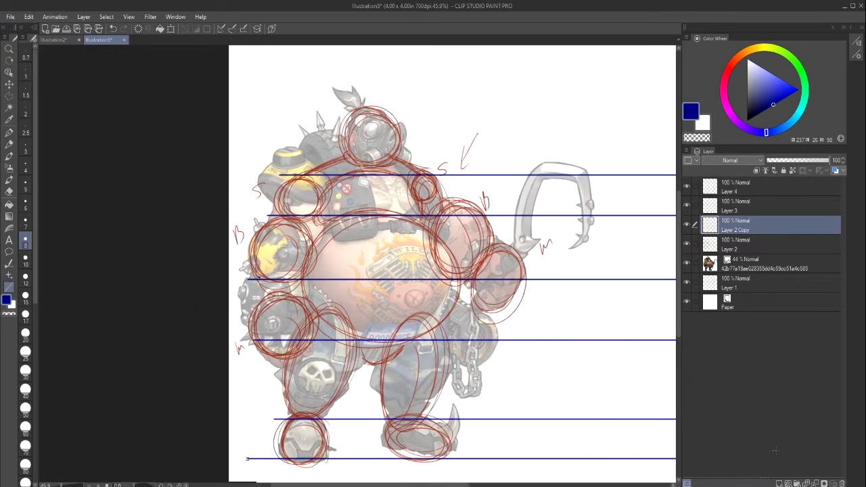
pyautogui.moveTo(775, 451); pyautogui.dragTo(731, 443)
pyautogui.hotkey('ctrl', 'z')
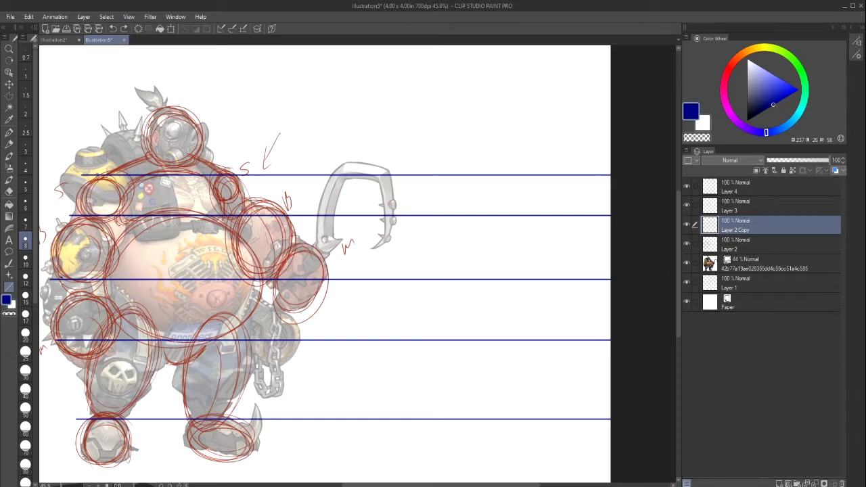
pyautogui.moveTo(76, 457); pyautogui.dragTo(612, 458)
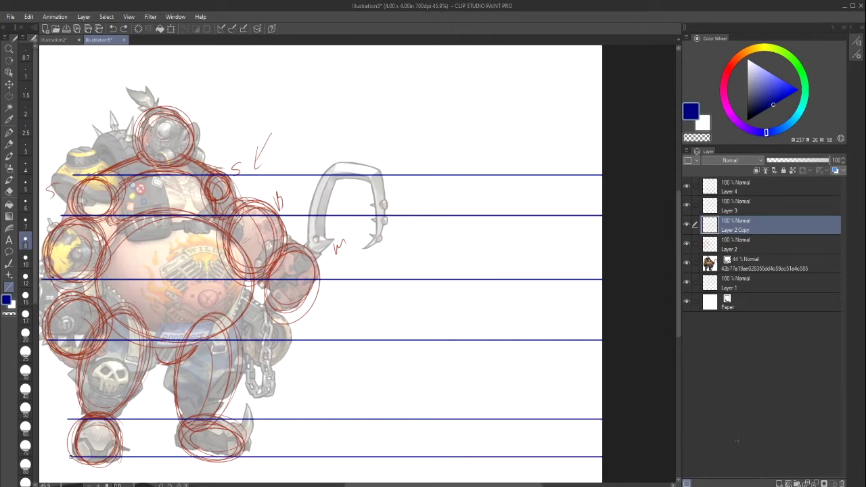
pyautogui.moveTo(736, 441); pyautogui.dragTo(737, 440)
# Step: Draw horizontal blue guide lines at the chin and near the top of the head circle, extending across the empty canvas
pyautogui.moveTo(538, 484); pyautogui.dragTo(471, 485)
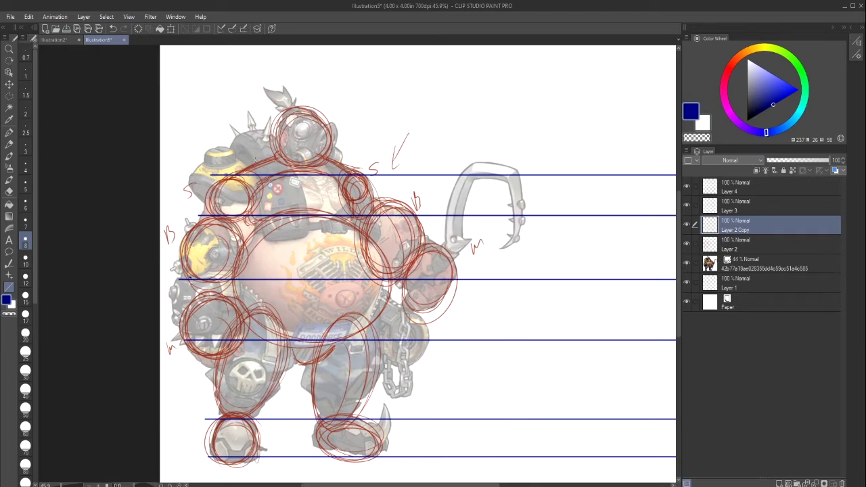
pyautogui.moveTo(222, 163); pyautogui.dragTo(672, 162)
pyautogui.hscroll(1, 672, 162)
pyautogui.moveTo(751, 138); pyautogui.dragTo(750, 139)
pyautogui.moveTo(537, 485); pyautogui.dragTo(416, 468)
pyautogui.hscroll(-5, 418, 473)
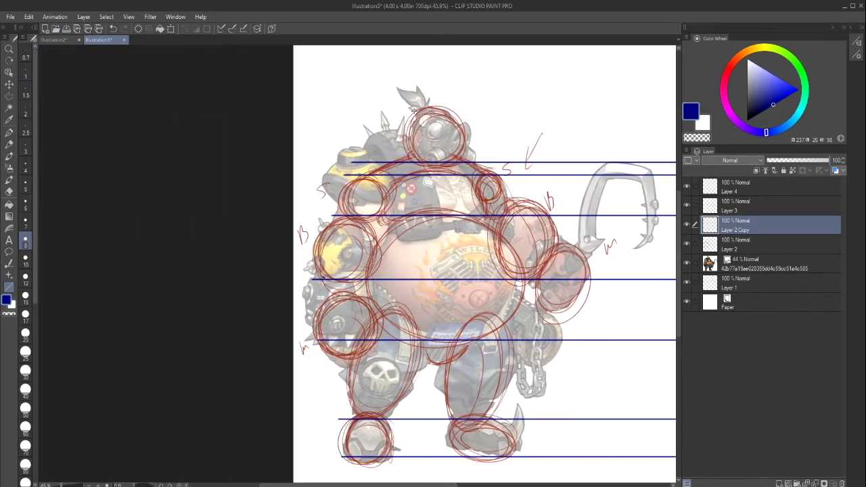
pyautogui.moveTo(388, 115); pyautogui.dragTo(649, 115)
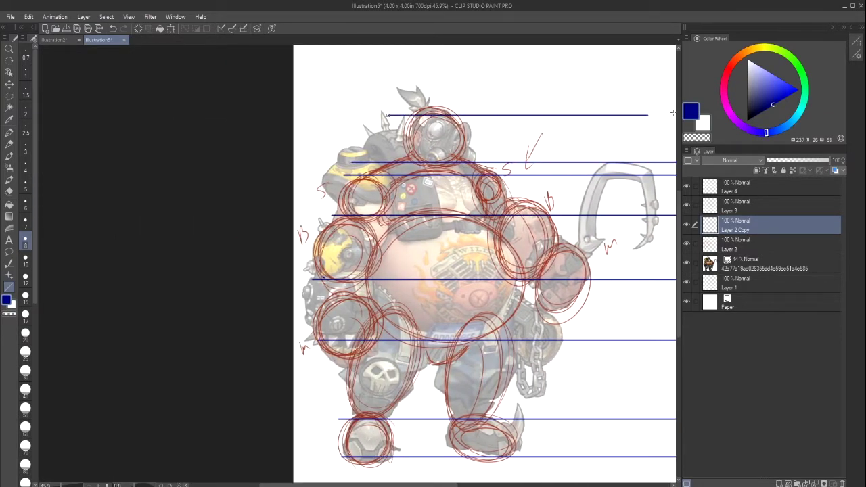
pyautogui.hscroll(3, 649, 115)
pyautogui.hscroll(13, 464, 473)
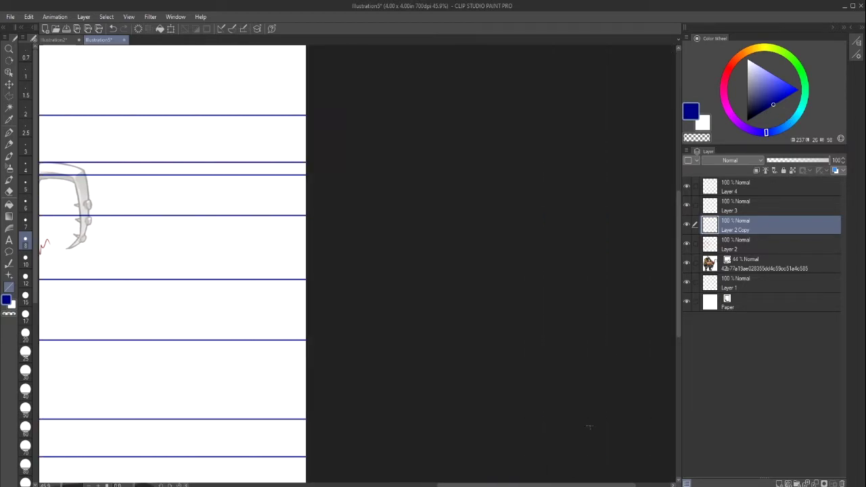
# Step: Switch back to the freehand drawing tool and lower the character reference image layer's opacity to 25%
pyautogui.hscroll(-9, 464, 473)
pyautogui.hscroll(-3, 464, 473)
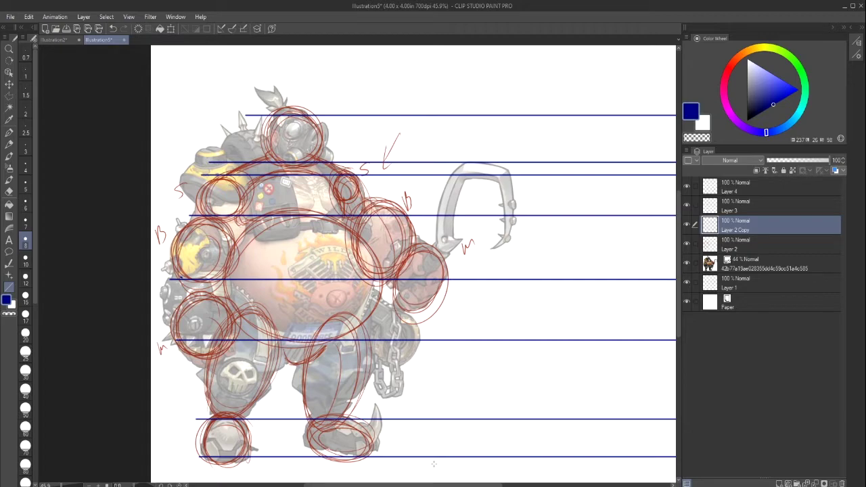
pyautogui.hscroll(3, 434, 463)
pyautogui.click(10, 145)
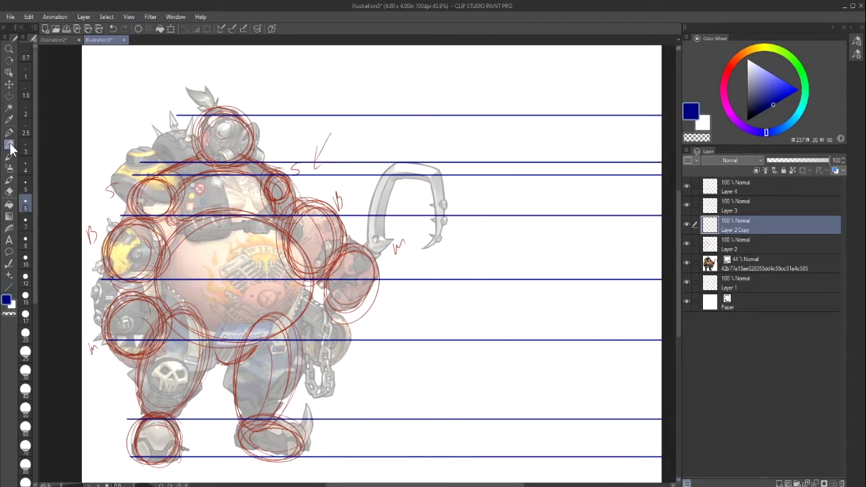
pyautogui.click(748, 203)
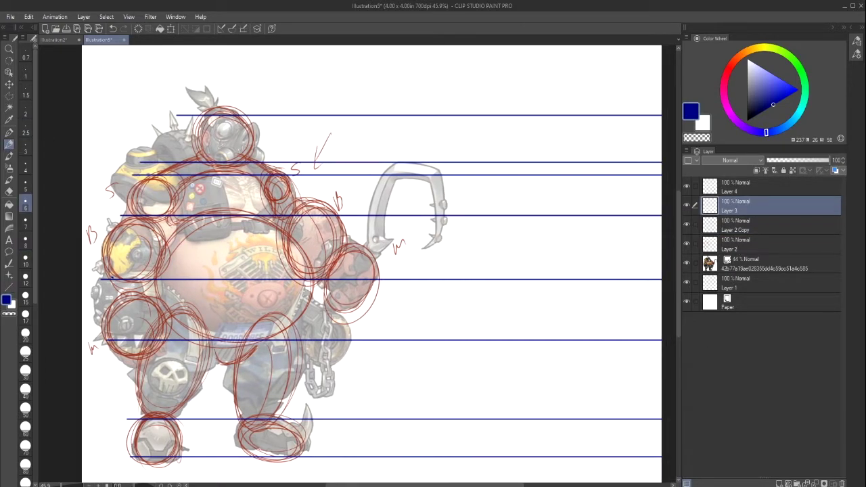
pyautogui.click(747, 270)
pyautogui.moveTo(785, 163); pyautogui.dragTo(778, 162)
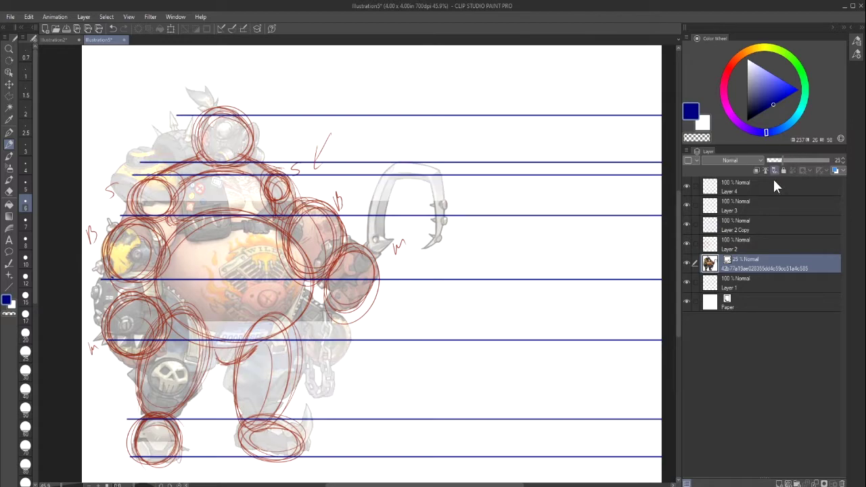
pyautogui.moveTo(516, 485); pyautogui.dragTo(504, 485)
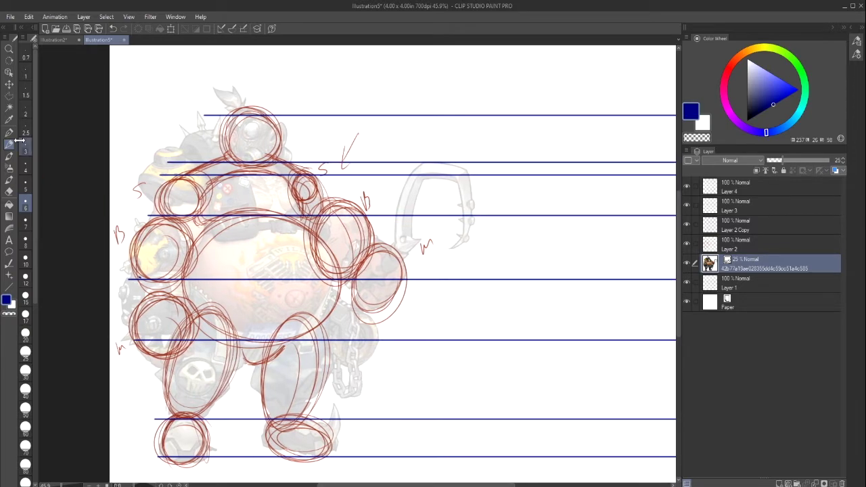
pyautogui.moveTo(419, 485); pyautogui.dragTo(420, 485)
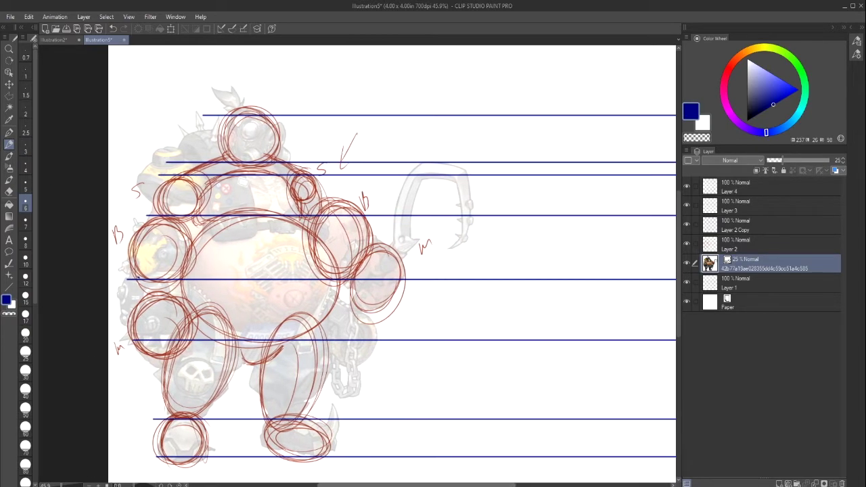
pyautogui.moveTo(508, 485); pyautogui.dragTo(486, 485)
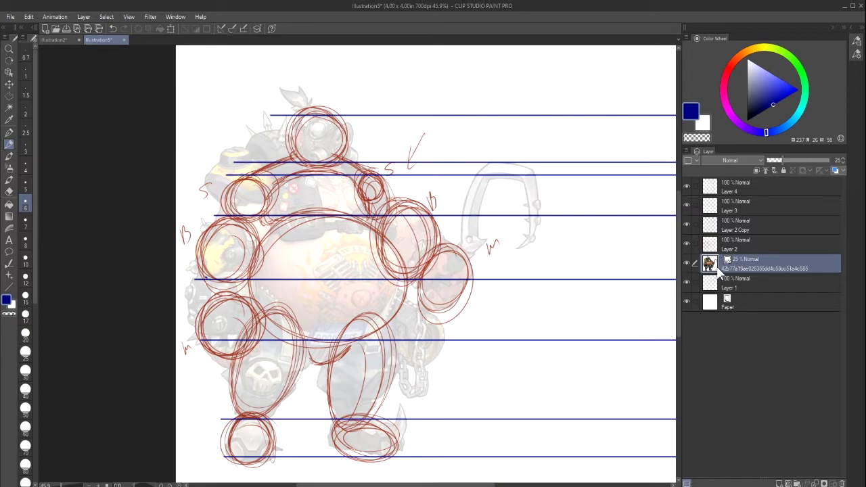
# Step: Hide the blue guide lines on Layer 2 Copy, using Layer 2's visibility to check which layer holds what
pyautogui.click(687, 245)
pyautogui.click(687, 245)
pyautogui.click(687, 224)
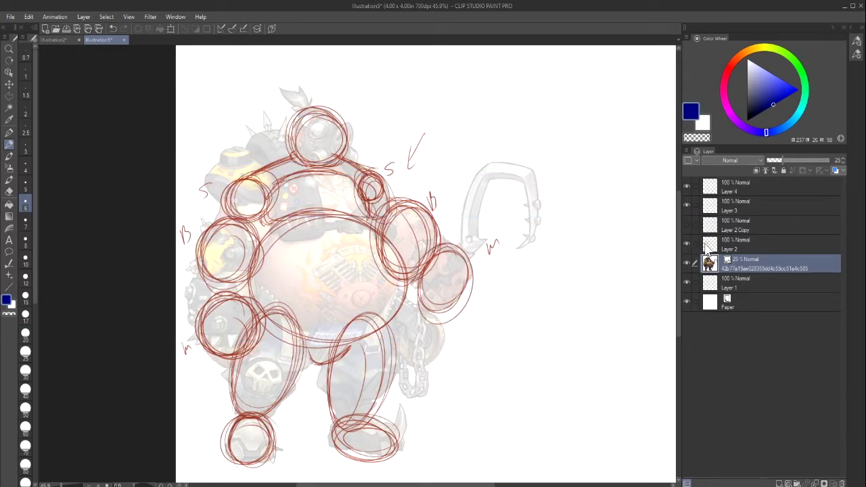
# Step: Fade the red construction shapes on Layer 2 to 39% opacity and the character reference image to 4%
pyautogui.click(705, 245)
pyautogui.click(687, 244)
pyautogui.click(687, 244)
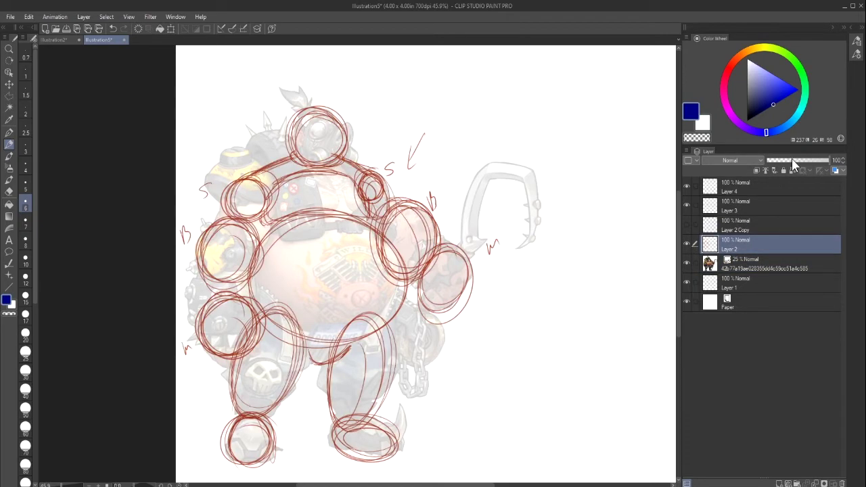
pyautogui.click(790, 160)
pyautogui.click(752, 269)
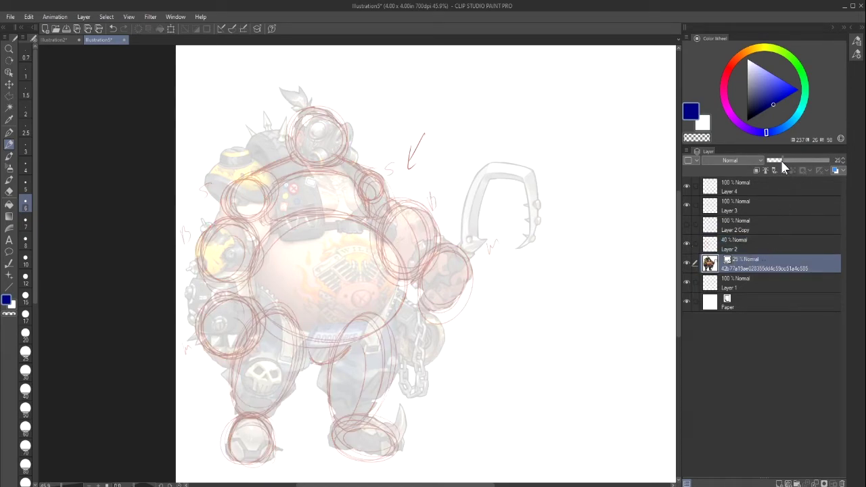
pyautogui.click(773, 161)
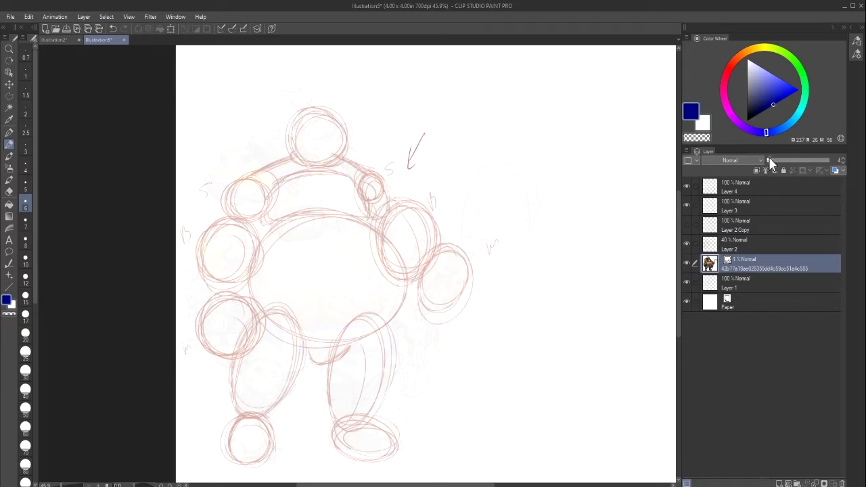
pyautogui.click(742, 241)
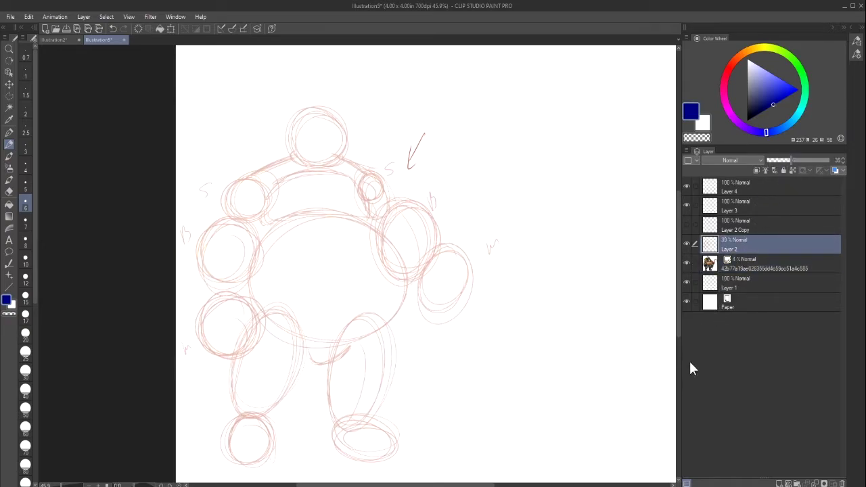
# Step: Check the guide lines on Layer 2 Copy, hide them again, and move Layer 3 below that layer
pyautogui.click(756, 231)
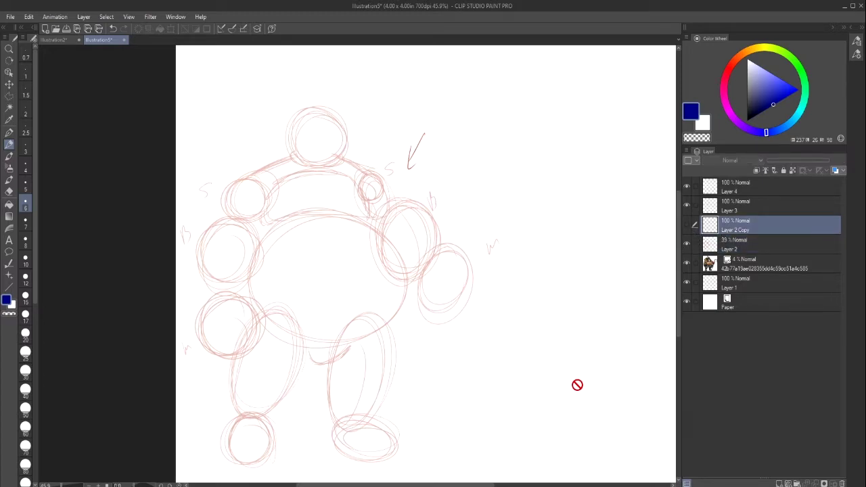
pyautogui.click(687, 224)
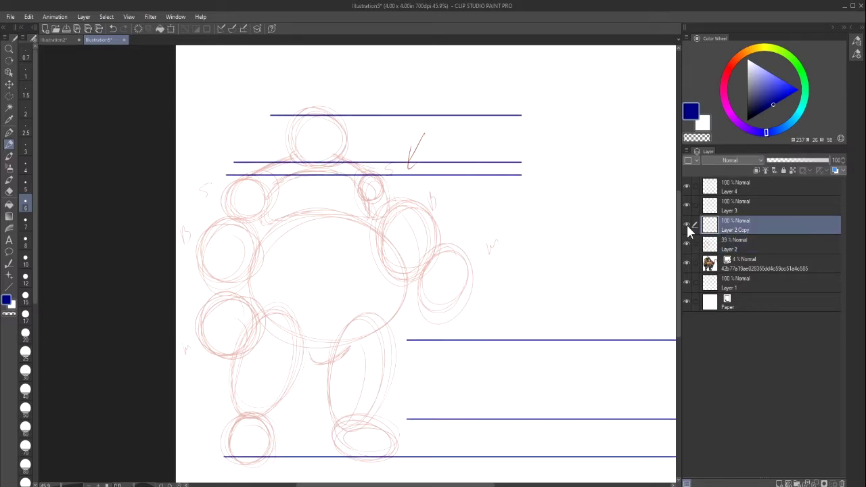
pyautogui.click(687, 225)
pyautogui.moveTo(710, 207); pyautogui.dragTo(723, 242)
# Step: Add a new layer above Layer 2 and outline the viewer-left shoulder and arm in blue down to the wrist
pyautogui.click(737, 246)
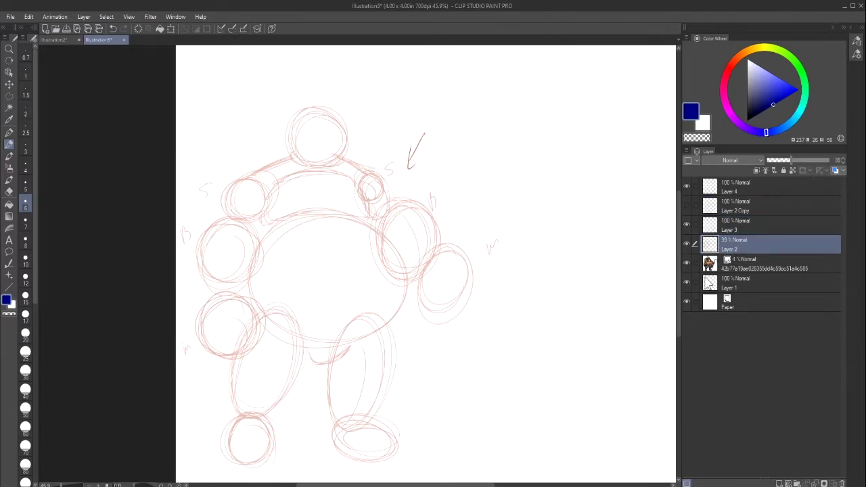
pyautogui.moveTo(499, 486); pyautogui.dragTo(447, 485)
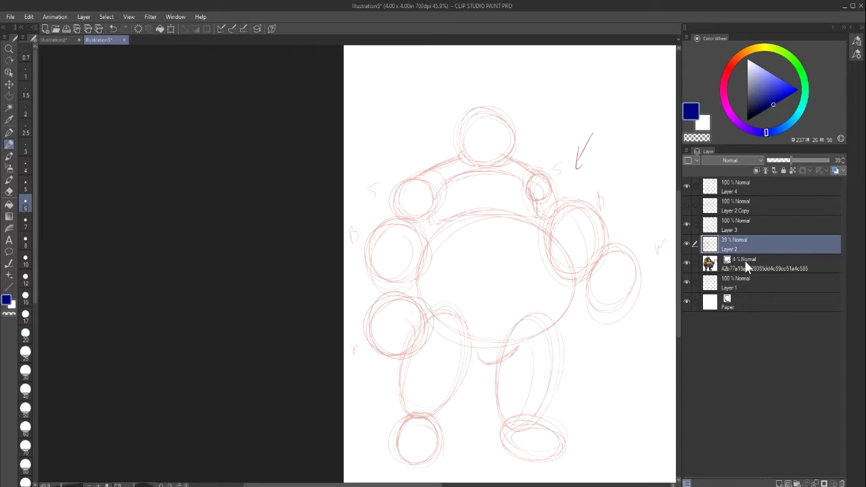
pyautogui.click(787, 482)
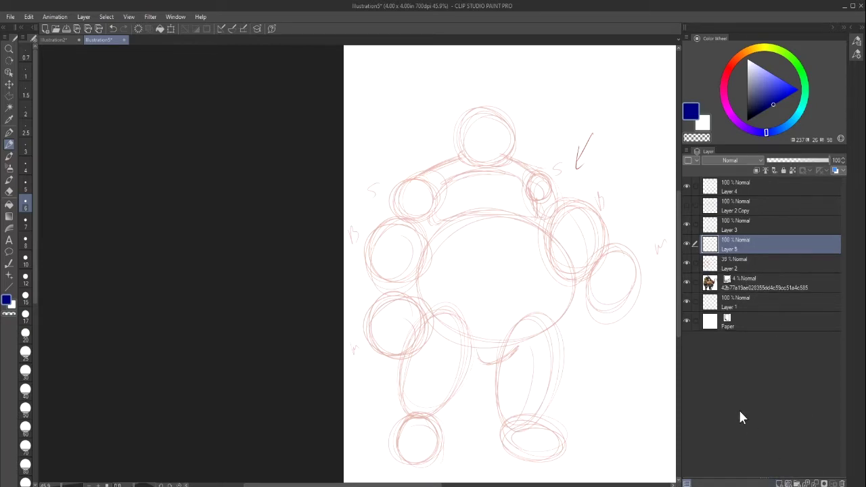
pyautogui.moveTo(394, 185); pyautogui.dragTo(382, 215)
pyautogui.moveTo(436, 200)
pyautogui.mouseDown()
pyautogui.moveTo(429, 222)
pyautogui.moveTo(439, 186)
pyautogui.moveTo(434, 211)
pyautogui.mouseUp()
pyautogui.moveTo(397, 184)
pyautogui.mouseDown()
pyautogui.moveTo(433, 167)
pyautogui.moveTo(417, 174)
pyautogui.mouseUp()
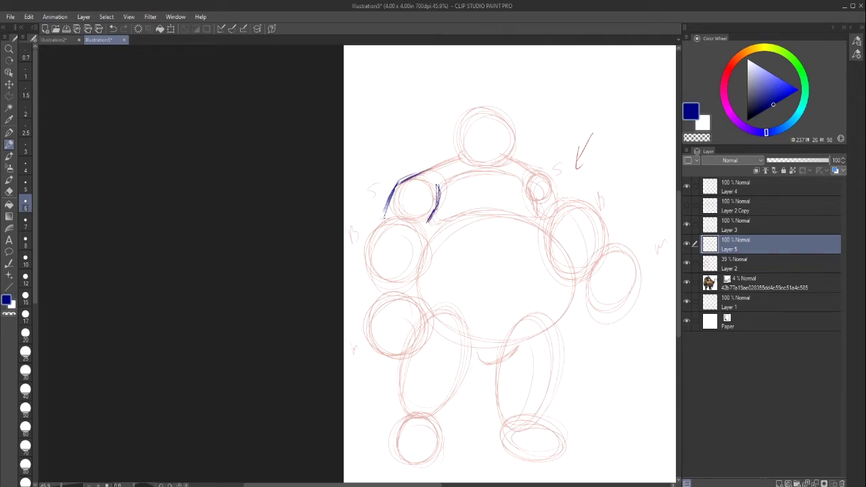
pyautogui.moveTo(387, 214)
pyautogui.mouseDown()
pyautogui.moveTo(365, 261)
pyautogui.moveTo(374, 299)
pyautogui.moveTo(419, 276)
pyautogui.mouseUp()
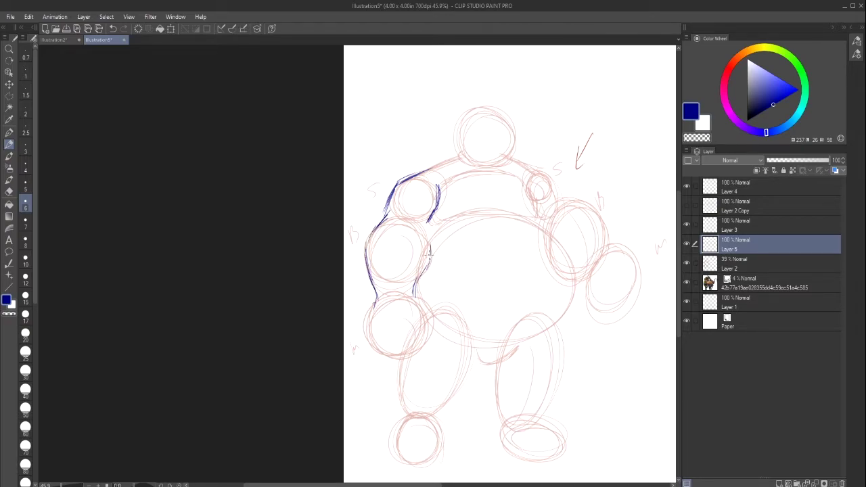
pyautogui.moveTo(427, 240)
pyautogui.mouseDown()
pyautogui.moveTo(426, 224)
pyautogui.moveTo(427, 242)
pyautogui.mouseUp()
pyautogui.moveTo(387, 216)
pyautogui.mouseDown()
pyautogui.moveTo(371, 237)
pyautogui.moveTo(366, 269)
pyautogui.moveTo(374, 291)
pyautogui.mouseUp()
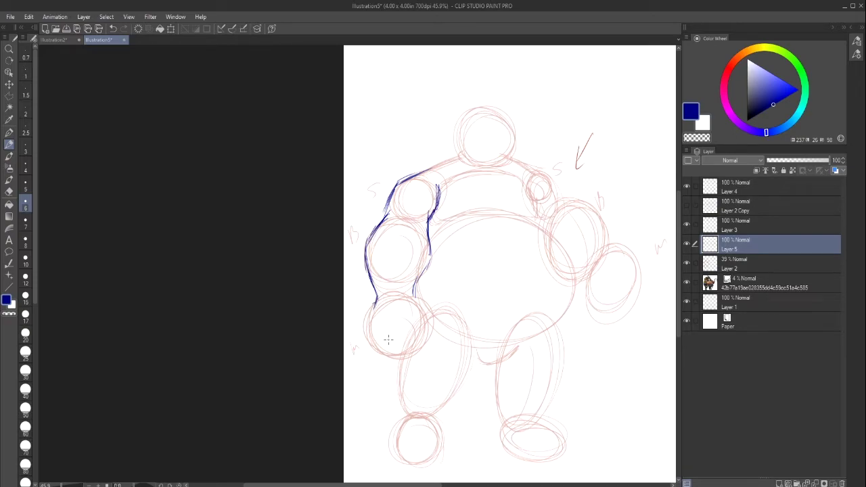
# Step: Draw the viewer-left fist in blue over its red circle, with a thumb and finger division lines
pyautogui.moveTo(412, 294)
pyautogui.mouseDown()
pyautogui.moveTo(424, 322)
pyautogui.moveTo(396, 299)
pyautogui.moveTo(374, 311)
pyautogui.moveTo(414, 296)
pyautogui.moveTo(369, 328)
pyautogui.moveTo(372, 350)
pyautogui.moveTo(385, 356)
pyautogui.moveTo(395, 337)
pyautogui.moveTo(426, 341)
pyautogui.moveTo(434, 325)
pyautogui.moveTo(415, 343)
pyautogui.moveTo(429, 338)
pyautogui.mouseUp()
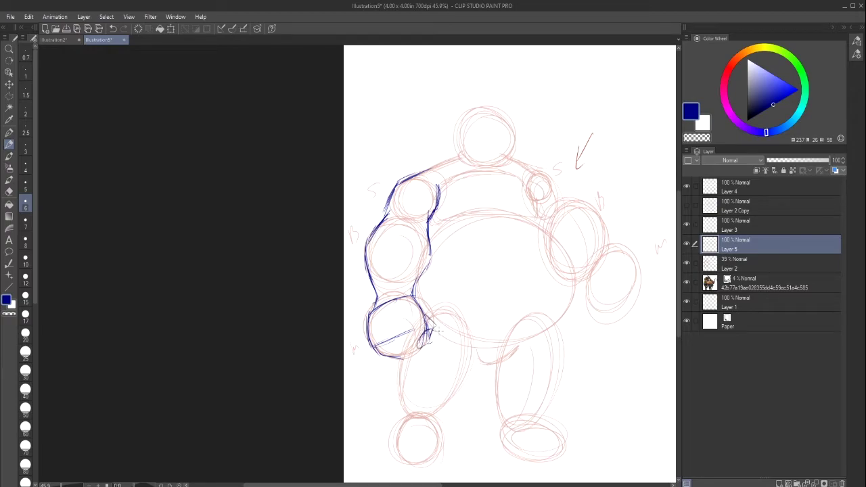
pyautogui.moveTo(424, 307); pyautogui.dragTo(440, 315)
pyautogui.moveTo(416, 345)
pyautogui.mouseDown()
pyautogui.moveTo(396, 357)
pyautogui.moveTo(391, 350)
pyautogui.moveTo(428, 325)
pyautogui.moveTo(403, 322)
pyautogui.moveTo(414, 317)
pyautogui.mouseUp()
pyautogui.moveTo(368, 343)
pyautogui.mouseDown()
pyautogui.moveTo(390, 328)
pyautogui.moveTo(394, 301)
pyautogui.mouseUp()
pyautogui.moveTo(391, 302); pyautogui.dragTo(410, 295)
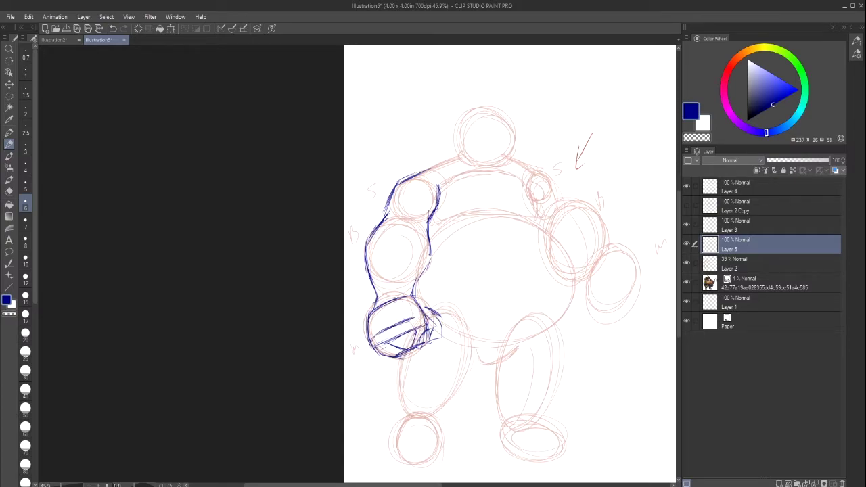
# Step: Reinforce the viewer-left arm's contours and draw the shoulder slopes on both sides of the head circle
pyautogui.moveTo(428, 261); pyautogui.dragTo(414, 291)
pyautogui.moveTo(430, 239); pyautogui.dragTo(420, 276)
pyautogui.moveTo(379, 238); pyautogui.dragTo(376, 267)
pyautogui.moveTo(398, 202)
pyautogui.mouseDown()
pyautogui.moveTo(387, 222)
pyautogui.moveTo(430, 213)
pyautogui.moveTo(440, 168)
pyautogui.moveTo(462, 159)
pyautogui.moveTo(540, 177)
pyautogui.moveTo(533, 211)
pyautogui.mouseUp()
# Step: Outline the viewer-right shoulder and arm in blue around their red construction shapes
pyautogui.moveTo(537, 177)
pyautogui.mouseDown()
pyautogui.moveTo(525, 191)
pyautogui.moveTo(534, 217)
pyautogui.moveTo(544, 219)
pyautogui.mouseUp()
pyautogui.moveTo(549, 177)
pyautogui.mouseDown()
pyautogui.moveTo(539, 185)
pyautogui.moveTo(566, 199)
pyautogui.moveTo(547, 235)
pyautogui.moveTo(566, 256)
pyautogui.mouseUp()
pyautogui.moveTo(541, 224)
pyautogui.mouseDown()
pyautogui.moveTo(553, 247)
pyautogui.moveTo(588, 271)
pyautogui.mouseUp()
pyautogui.moveTo(566, 194)
pyautogui.mouseDown()
pyautogui.moveTo(591, 211)
pyautogui.moveTo(609, 255)
pyautogui.moveTo(599, 216)
pyautogui.mouseUp()
pyautogui.moveTo(572, 198)
pyautogui.mouseDown()
pyautogui.moveTo(602, 221)
pyautogui.moveTo(600, 252)
pyautogui.mouseUp()
pyautogui.moveTo(574, 200)
pyautogui.mouseDown()
pyautogui.moveTo(595, 210)
pyautogui.moveTo(606, 251)
pyautogui.mouseUp()
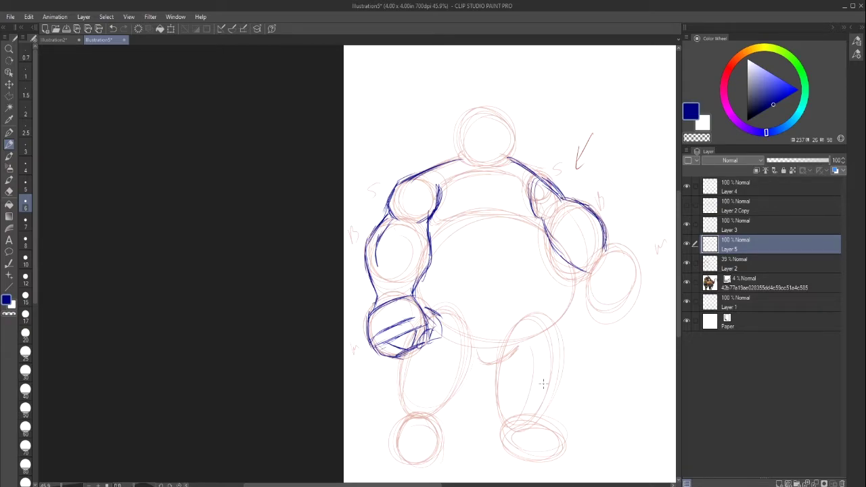
# Step: Draw the viewer-right wrist and begin the hand's outline, undoing one misplaced stroke
pyautogui.moveTo(572, 280); pyautogui.dragTo(591, 276)
pyautogui.moveTo(422, 279); pyautogui.dragTo(407, 293)
pyautogui.moveTo(574, 277)
pyautogui.mouseDown()
pyautogui.moveTo(591, 273)
pyautogui.moveTo(597, 256)
pyautogui.moveTo(613, 248)
pyautogui.moveTo(625, 269)
pyautogui.mouseUp()
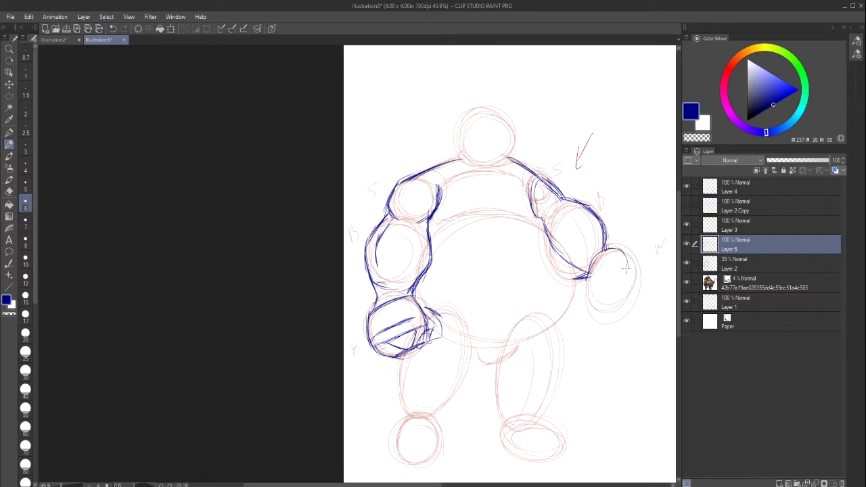
pyautogui.click(113, 29)
pyautogui.moveTo(576, 280)
pyautogui.mouseDown()
pyautogui.moveTo(597, 273)
pyautogui.moveTo(611, 248)
pyautogui.moveTo(629, 285)
pyautogui.mouseUp()
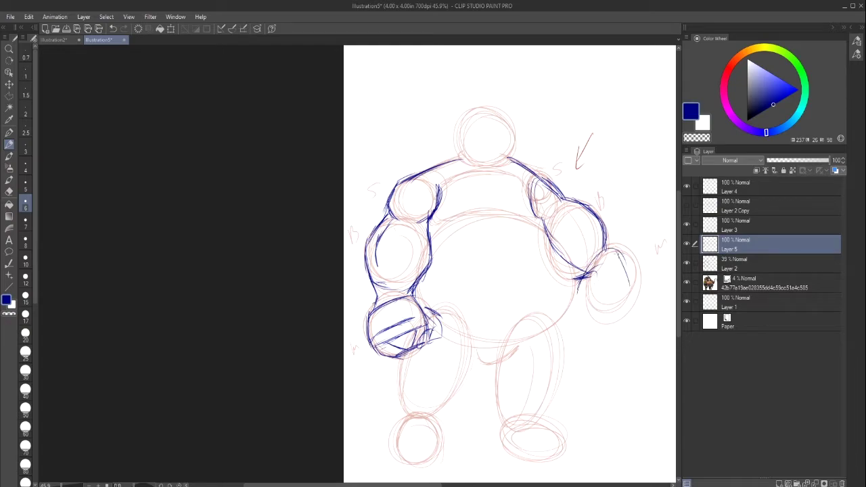
# Step: Complete the viewer-right fist in blue inside its red oval, adding a finger division line
pyautogui.moveTo(617, 253)
pyautogui.mouseDown()
pyautogui.moveTo(633, 285)
pyautogui.moveTo(577, 295)
pyautogui.moveTo(592, 320)
pyautogui.moveTo(622, 312)
pyautogui.mouseUp()
pyautogui.moveTo(616, 254)
pyautogui.mouseDown()
pyautogui.moveTo(633, 288)
pyautogui.moveTo(600, 320)
pyautogui.mouseUp()
pyautogui.moveTo(612, 277); pyautogui.dragTo(588, 310)
pyautogui.moveTo(617, 253)
pyautogui.mouseDown()
pyautogui.moveTo(587, 311)
pyautogui.moveTo(631, 270)
pyautogui.mouseUp()
pyautogui.moveTo(611, 254); pyautogui.dragTo(579, 312)
pyautogui.moveTo(586, 272)
pyautogui.mouseDown()
pyautogui.moveTo(614, 249)
pyautogui.moveTo(632, 272)
pyautogui.mouseUp()
pyautogui.moveTo(601, 254); pyautogui.dragTo(575, 301)
pyautogui.moveTo(576, 302)
pyautogui.mouseDown()
pyautogui.moveTo(612, 317)
pyautogui.moveTo(622, 304)
pyautogui.mouseUp()
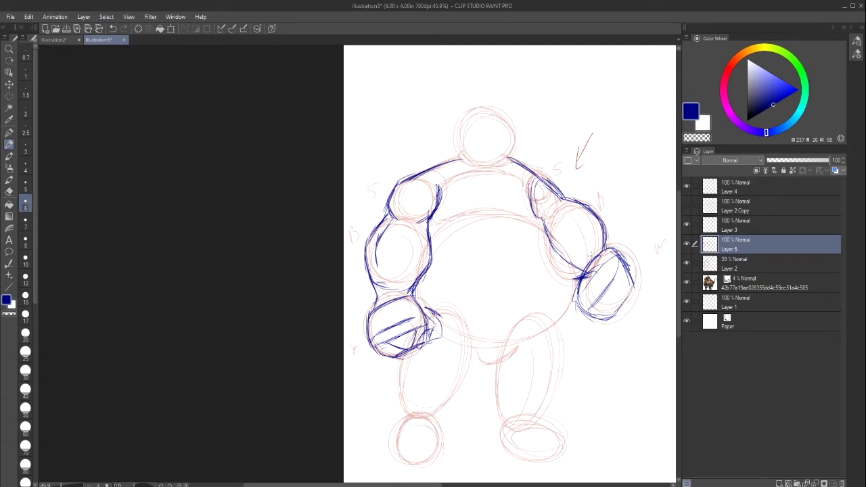
pyautogui.moveTo(581, 205)
pyautogui.mouseDown()
pyautogui.moveTo(545, 174)
pyautogui.moveTo(530, 177)
pyautogui.moveTo(522, 162)
pyautogui.mouseUp()
pyautogui.moveTo(544, 290)
pyautogui.mouseDown()
pyautogui.moveTo(555, 266)
pyautogui.moveTo(558, 276)
pyautogui.mouseUp()
pyautogui.click(112, 30)
pyautogui.click(113, 30)
# Step: Draw the lower chest line inward from both armpits, undoing the stroke across the middle and the belly's side curve
pyautogui.moveTo(432, 231)
pyautogui.mouseDown()
pyautogui.moveTo(467, 211)
pyautogui.moveTo(522, 217)
pyautogui.mouseUp()
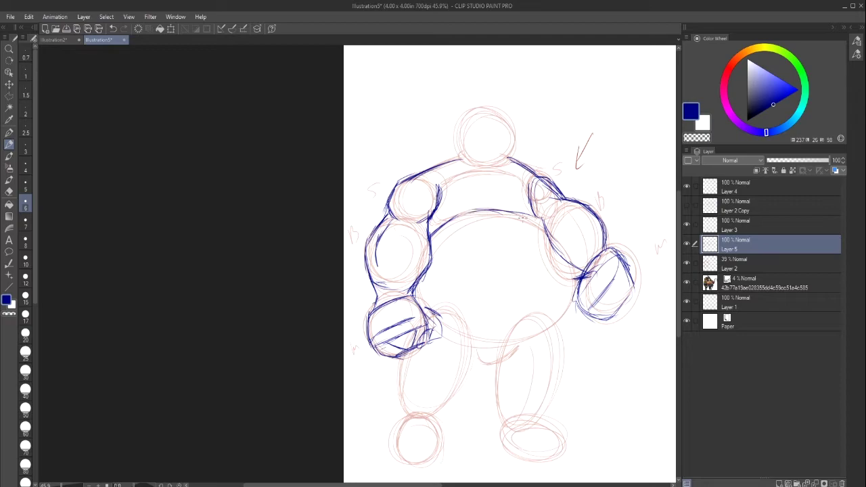
pyautogui.moveTo(429, 219); pyautogui.dragTo(439, 221)
pyautogui.click(114, 29)
pyautogui.click(112, 30)
pyautogui.click(112, 29)
pyautogui.moveTo(429, 231)
pyautogui.mouseDown()
pyautogui.moveTo(479, 214)
pyautogui.moveTo(425, 206)
pyautogui.moveTo(427, 223)
pyautogui.mouseUp()
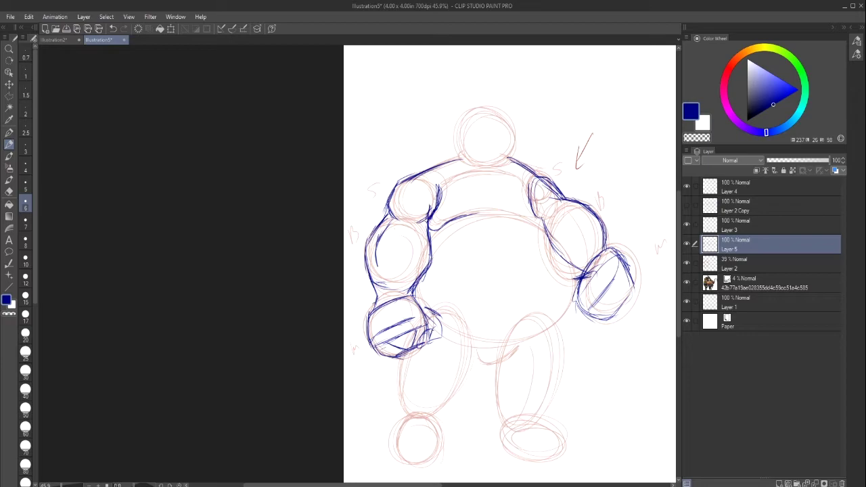
pyautogui.moveTo(501, 215)
pyautogui.mouseDown()
pyautogui.moveTo(534, 218)
pyautogui.moveTo(538, 197)
pyautogui.moveTo(530, 215)
pyautogui.moveTo(533, 203)
pyautogui.moveTo(534, 219)
pyautogui.moveTo(559, 242)
pyautogui.moveTo(570, 286)
pyautogui.moveTo(568, 308)
pyautogui.moveTo(548, 330)
pyautogui.moveTo(512, 344)
pyautogui.moveTo(571, 267)
pyautogui.moveTo(511, 341)
pyautogui.mouseUp()
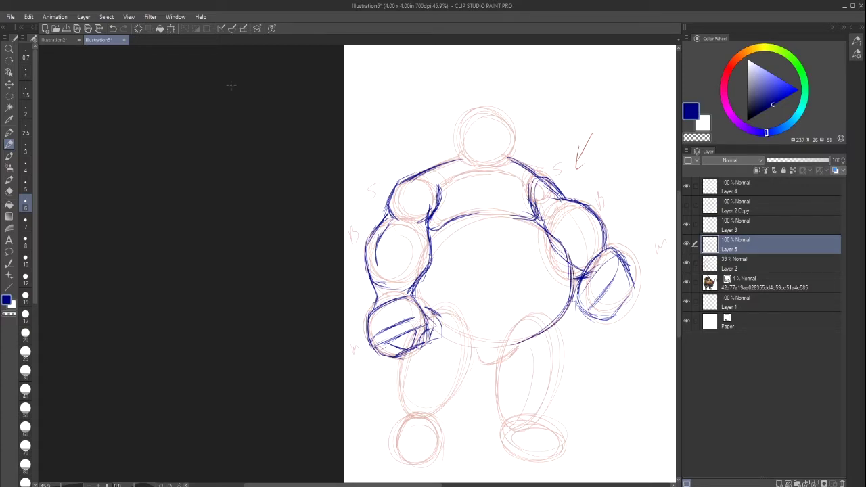
pyautogui.click(113, 29)
pyautogui.click(113, 29)
pyautogui.click(124, 28)
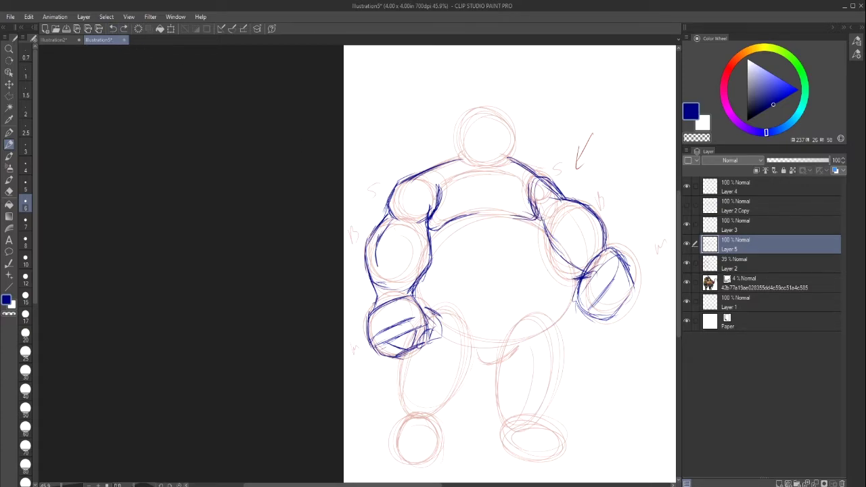
# Step: Hide Layer 5 and Layer 2 and raise the character reference image's opacity to 89%
pyautogui.moveTo(692, 255); pyautogui.dragTo(687, 284)
pyautogui.click(687, 283)
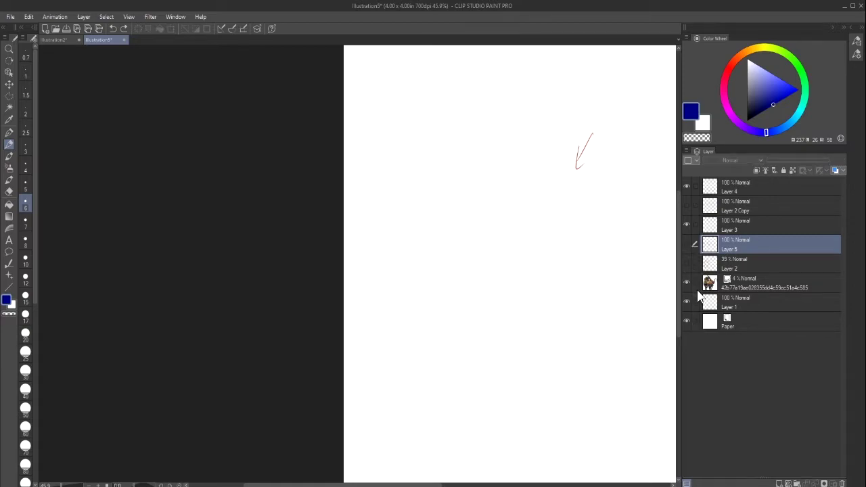
pyautogui.click(743, 283)
pyautogui.click(825, 159)
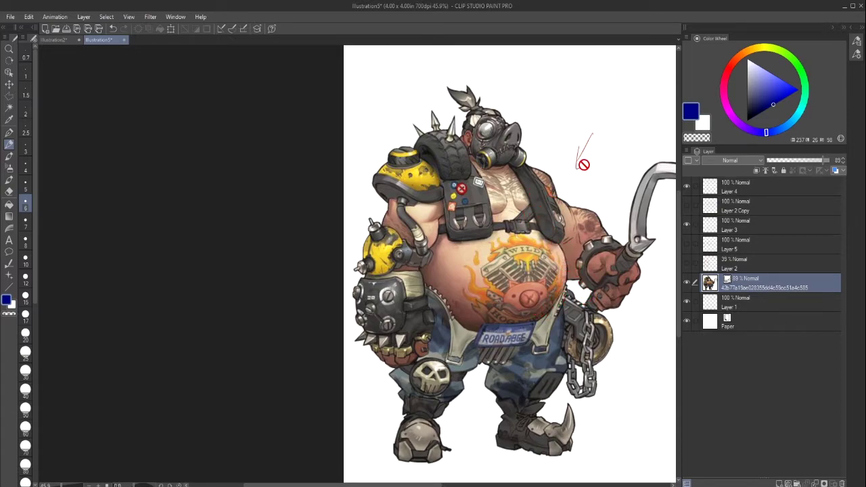
# Step: Try thin blue pen outlines of the chest masses over the character's vest on Layer 3, undoing the last stroke
pyautogui.click(9, 133)
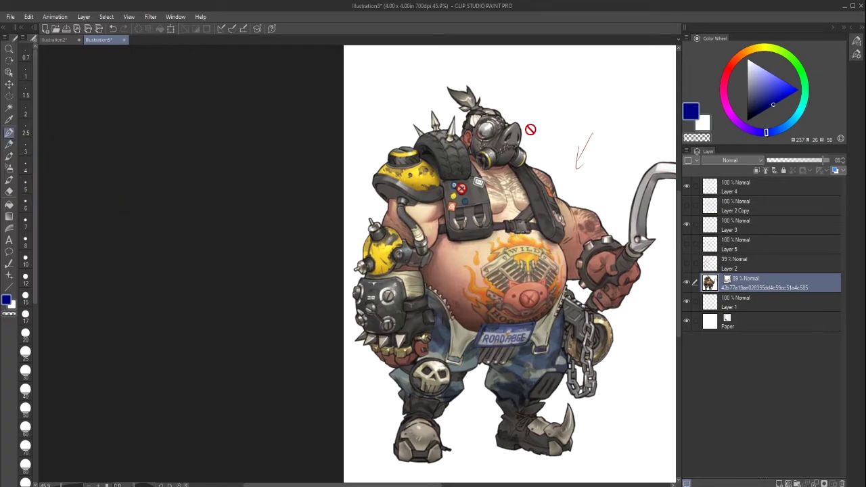
pyautogui.click(753, 261)
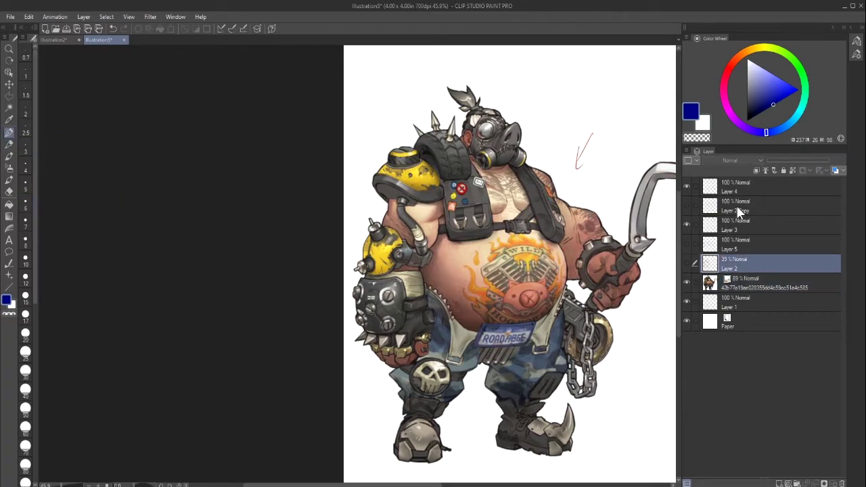
pyautogui.click(758, 227)
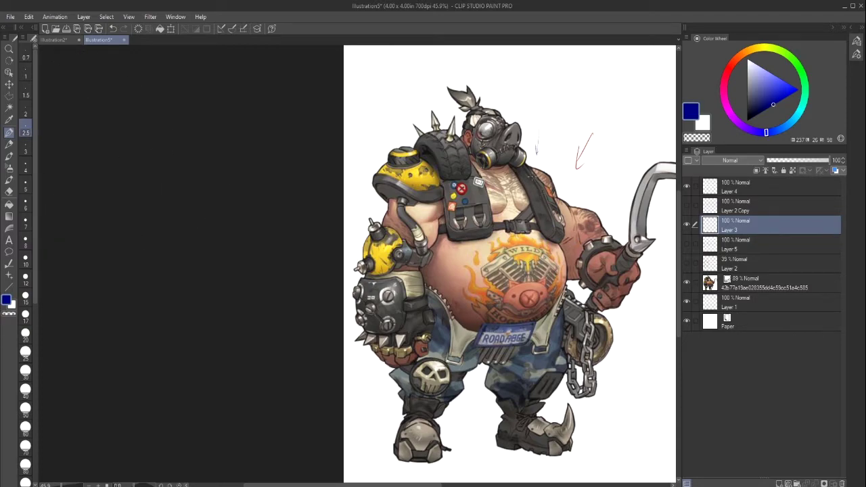
pyautogui.moveTo(550, 234)
pyautogui.mouseDown()
pyautogui.moveTo(526, 198)
pyautogui.moveTo(532, 213)
pyautogui.moveTo(518, 202)
pyautogui.mouseUp()
pyautogui.moveTo(451, 182)
pyautogui.mouseDown()
pyautogui.moveTo(494, 222)
pyautogui.moveTo(462, 248)
pyautogui.mouseUp()
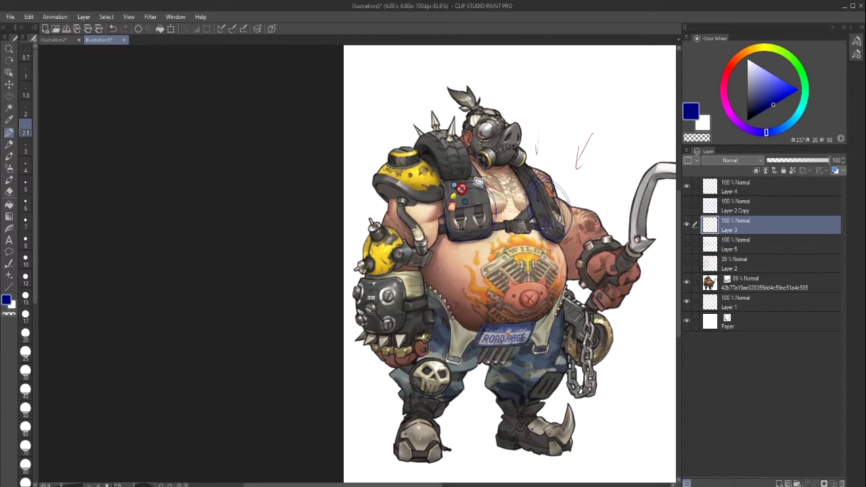
pyautogui.moveTo(550, 233); pyautogui.dragTo(566, 265)
pyautogui.click(113, 29)
# Step: Try curved strokes across the chest between the vest halves and undo the whole chest sketch
pyautogui.moveTo(535, 206)
pyautogui.mouseDown()
pyautogui.moveTo(517, 217)
pyautogui.moveTo(499, 187)
pyautogui.mouseUp()
pyautogui.moveTo(530, 215); pyautogui.dragTo(511, 200)
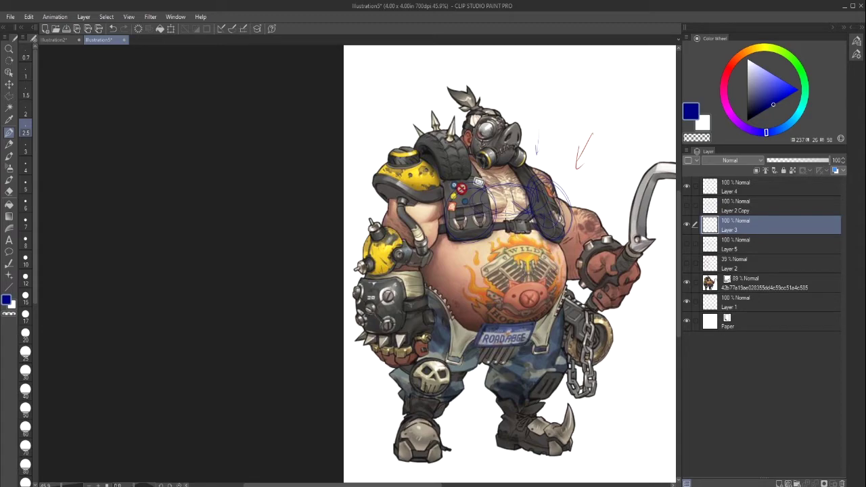
pyautogui.click(113, 29)
pyautogui.click(113, 29)
pyautogui.click(113, 29)
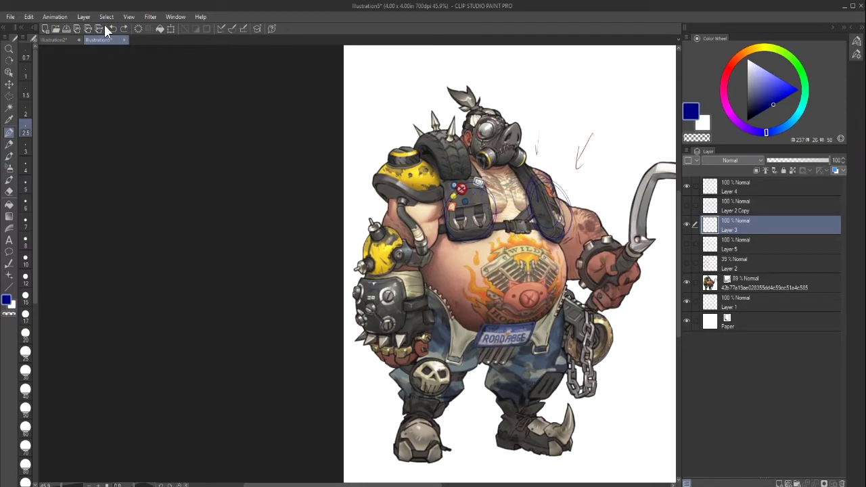
pyautogui.click(113, 28)
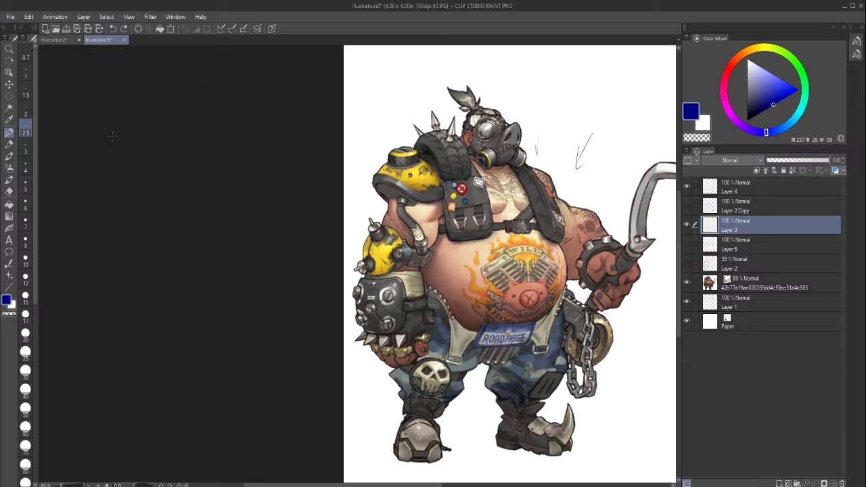
# Step: Hide Layer 3, show Layer 5, lower the reference image's opacity to 15%, and switch back to the sketching tool
pyautogui.click(687, 223)
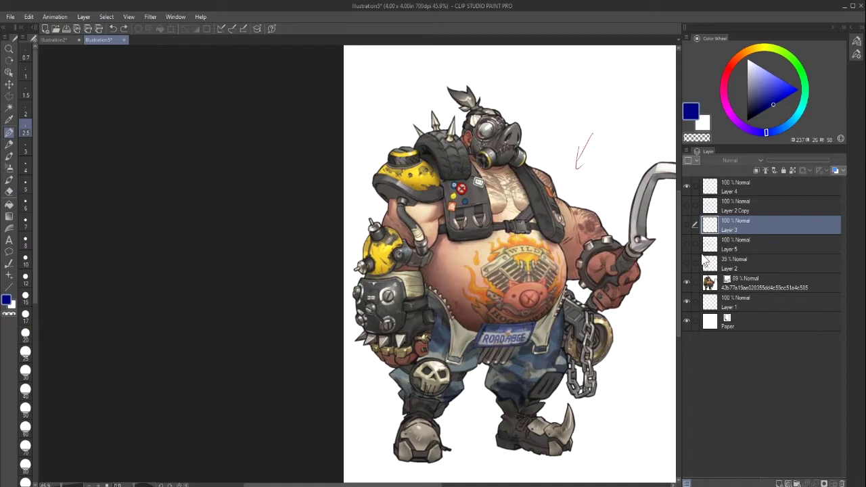
pyautogui.click(686, 263)
pyautogui.click(687, 263)
pyautogui.click(686, 242)
pyautogui.click(730, 284)
pyautogui.moveTo(793, 164); pyautogui.dragTo(786, 163)
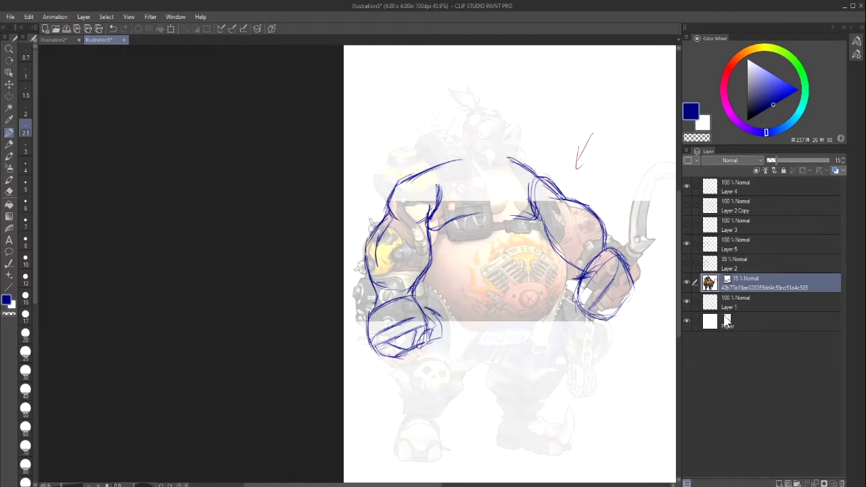
pyautogui.click(9, 144)
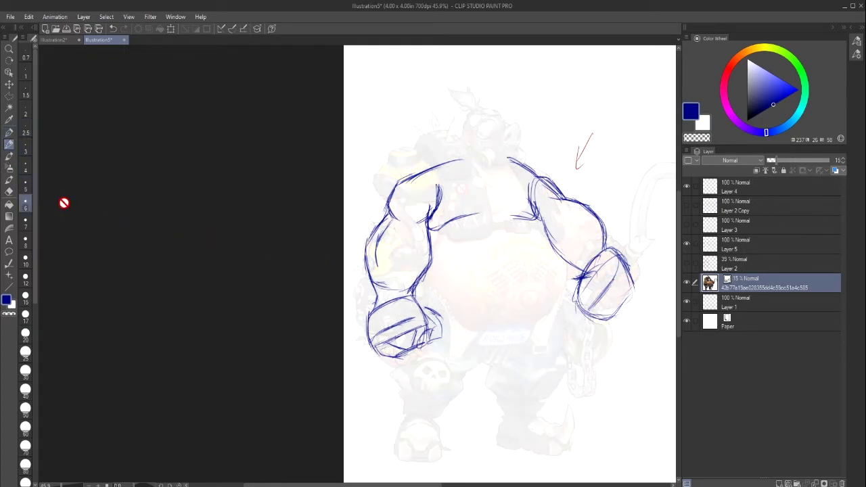
# Step: On Layer 5, draw the blue line under the chest between the armpits and undo the extra strokes at its centre
pyautogui.click(9, 179)
pyautogui.click(16, 146)
pyautogui.click(723, 245)
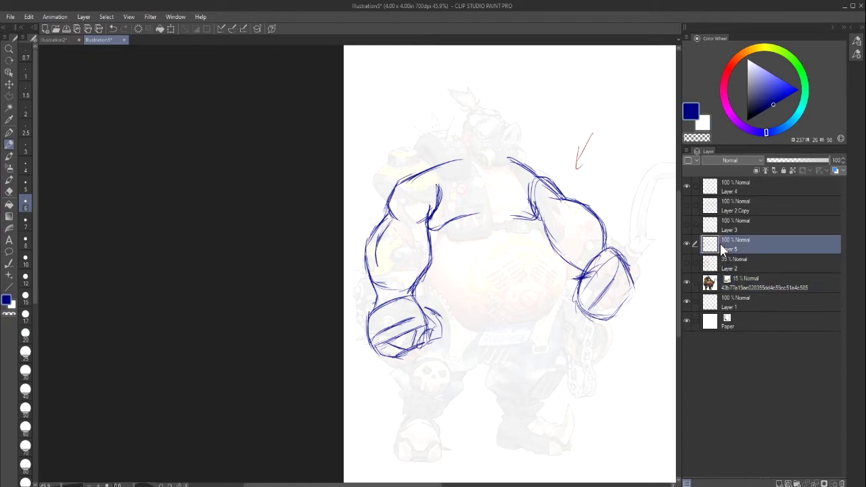
pyautogui.click(687, 242)
pyautogui.click(687, 242)
pyautogui.moveTo(428, 227)
pyautogui.mouseDown()
pyautogui.moveTo(491, 214)
pyautogui.moveTo(540, 221)
pyautogui.mouseUp()
pyautogui.moveTo(499, 189)
pyautogui.mouseDown()
pyautogui.moveTo(501, 213)
pyautogui.moveTo(481, 218)
pyautogui.moveTo(499, 194)
pyautogui.moveTo(505, 212)
pyautogui.moveTo(501, 188)
pyautogui.moveTo(503, 213)
pyautogui.mouseUp()
pyautogui.moveTo(502, 211); pyautogui.dragTo(541, 218)
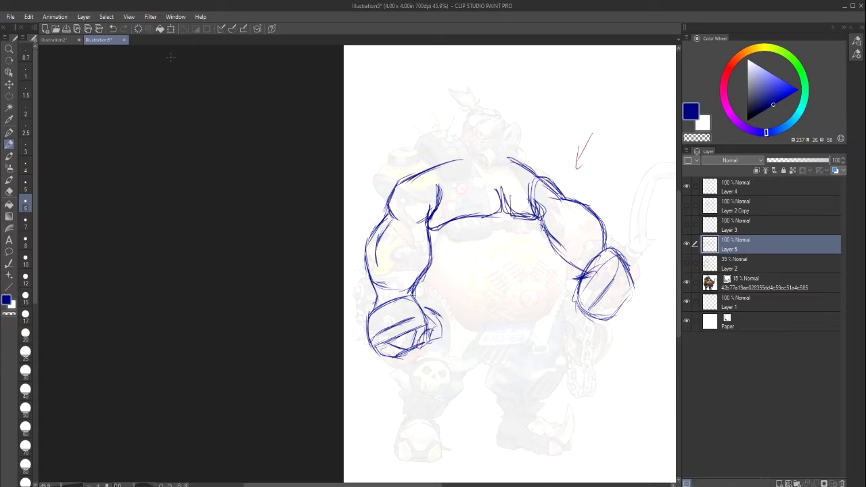
pyautogui.hotkey('ctrl', 'z')
pyautogui.hotkey('ctrl', 'z')
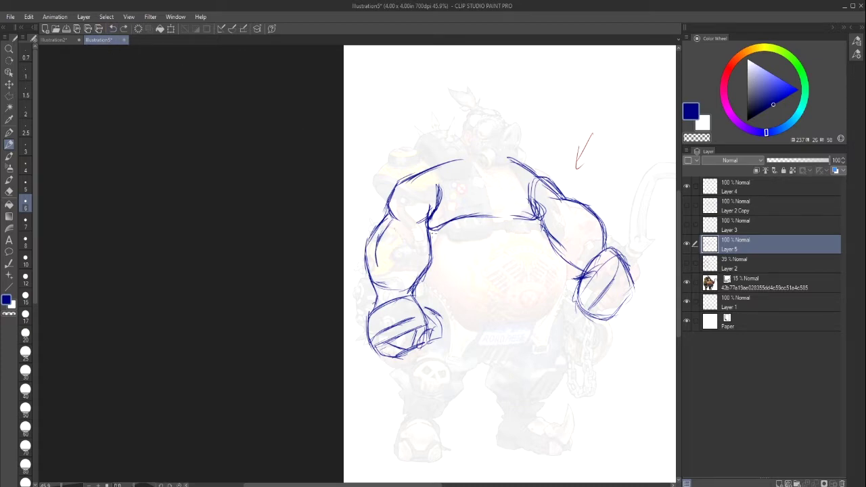
# Step: Try a blue belly outline following the reference's stomach between the two arms
pyautogui.moveTo(440, 225)
pyautogui.mouseDown()
pyautogui.moveTo(500, 212)
pyautogui.moveTo(573, 255)
pyautogui.moveTo(572, 271)
pyautogui.mouseUp()
pyautogui.moveTo(541, 223)
pyautogui.mouseDown()
pyautogui.moveTo(569, 281)
pyautogui.moveTo(568, 307)
pyautogui.moveTo(500, 328)
pyautogui.moveTo(449, 313)
pyautogui.moveTo(421, 290)
pyautogui.moveTo(486, 326)
pyautogui.moveTo(562, 285)
pyautogui.moveTo(551, 243)
pyautogui.mouseUp()
pyautogui.moveTo(559, 303)
pyautogui.mouseDown()
pyautogui.moveTo(566, 267)
pyautogui.moveTo(537, 224)
pyautogui.mouseUp()
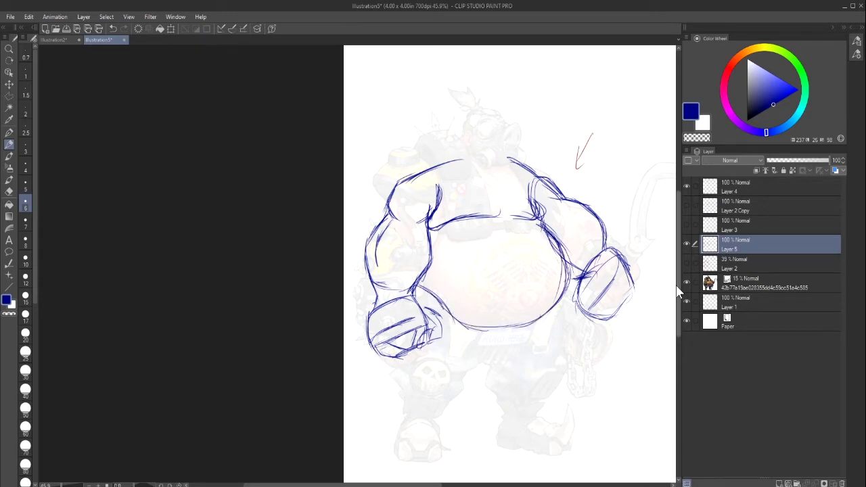
pyautogui.scroll(-3, 681, 323)
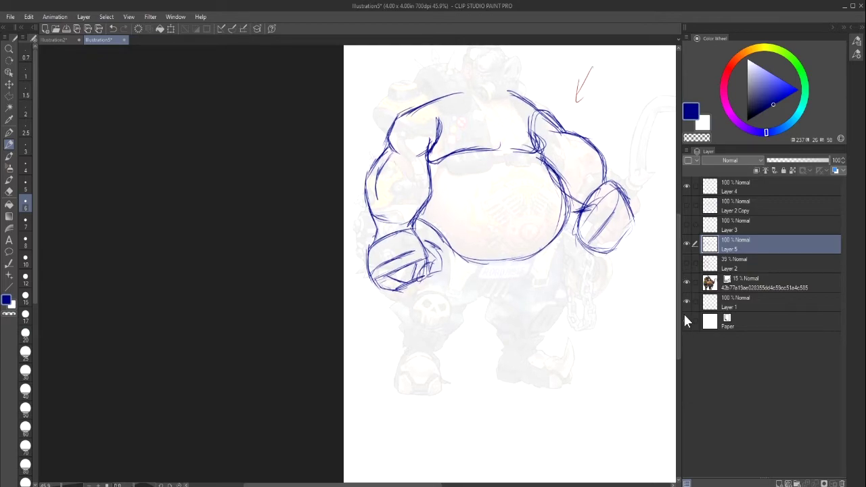
# Step: Hide the character reference image and show the red construction shapes on Layer 2
pyautogui.click(686, 282)
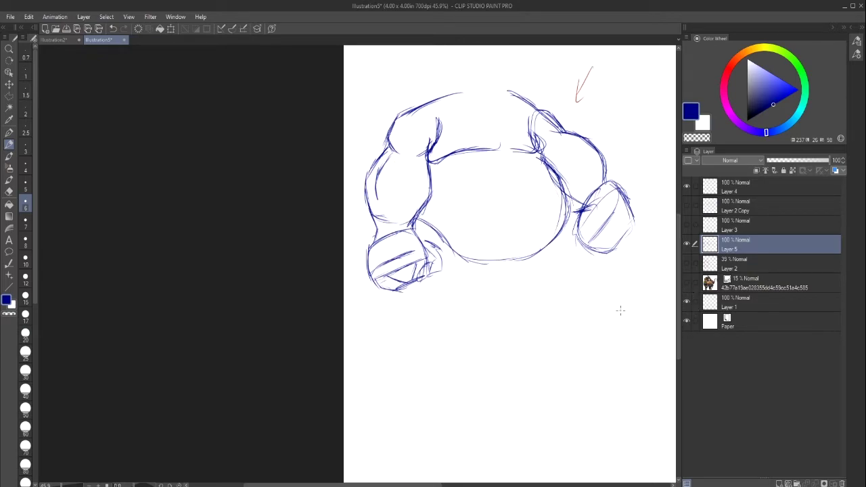
pyautogui.click(686, 281)
pyautogui.click(686, 281)
pyautogui.click(687, 263)
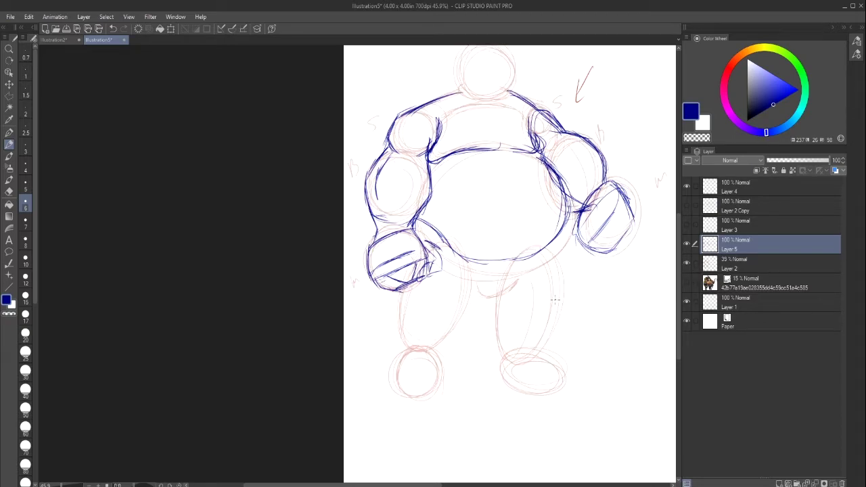
# Step: Undo the belly outline and redraw its underside and side in blue along the larger red belly circle
pyautogui.click(112, 29)
pyautogui.click(108, 29)
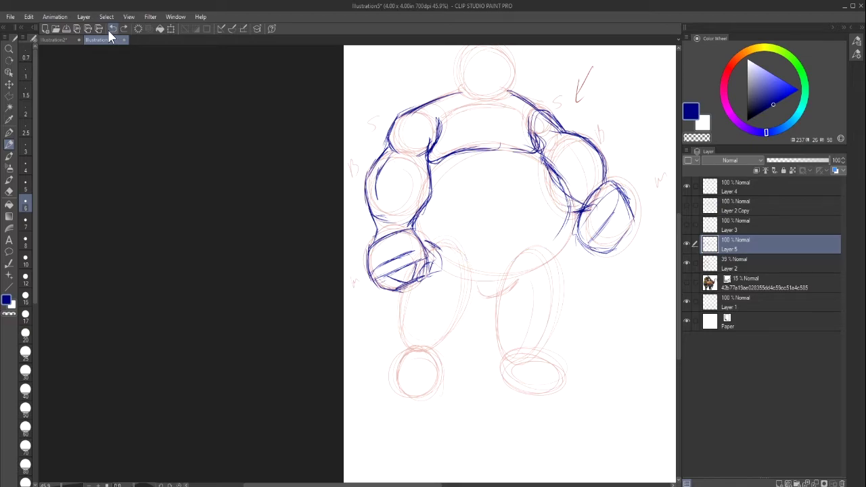
pyautogui.click(107, 30)
pyautogui.moveTo(431, 257)
pyautogui.mouseDown()
pyautogui.moveTo(449, 272)
pyautogui.moveTo(507, 274)
pyautogui.moveTo(571, 244)
pyautogui.moveTo(579, 208)
pyautogui.moveTo(562, 253)
pyautogui.mouseUp()
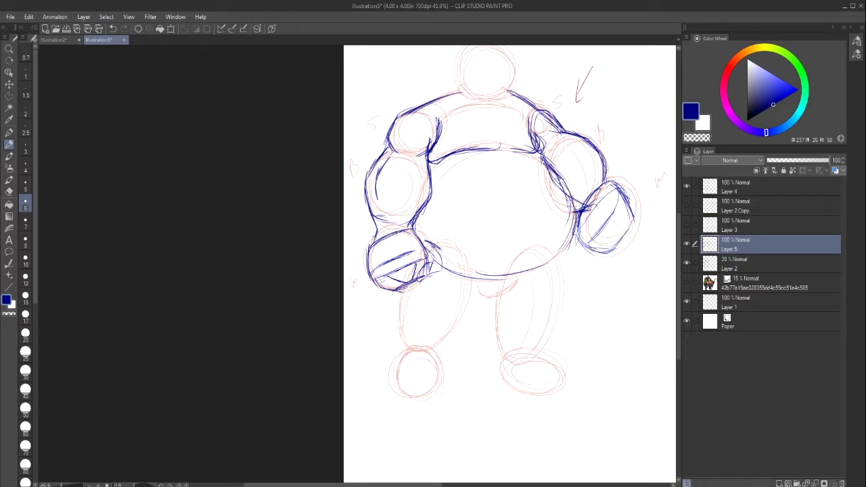
pyautogui.moveTo(556, 177); pyautogui.dragTo(547, 265)
# Step: Outline the leg beneath the raised hand and its foot in blue over the red thigh and foot ovals
pyautogui.moveTo(576, 210)
pyautogui.mouseDown()
pyautogui.moveTo(520, 278)
pyautogui.moveTo(560, 257)
pyautogui.moveTo(563, 306)
pyautogui.mouseUp()
pyautogui.moveTo(498, 284)
pyautogui.mouseDown()
pyautogui.moveTo(510, 340)
pyautogui.moveTo(523, 352)
pyautogui.mouseUp()
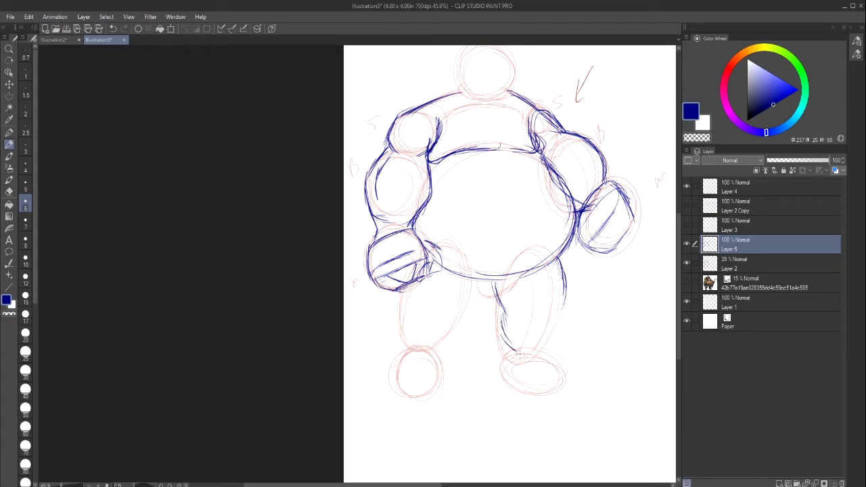
pyautogui.moveTo(495, 315)
pyautogui.mouseDown()
pyautogui.moveTo(535, 352)
pyautogui.moveTo(560, 312)
pyautogui.moveTo(501, 360)
pyautogui.moveTo(520, 369)
pyautogui.moveTo(528, 364)
pyautogui.moveTo(510, 371)
pyautogui.moveTo(530, 354)
pyautogui.moveTo(565, 368)
pyautogui.moveTo(564, 391)
pyautogui.mouseUp()
pyautogui.moveTo(502, 377)
pyautogui.mouseDown()
pyautogui.moveTo(535, 392)
pyautogui.moveTo(563, 365)
pyautogui.moveTo(555, 362)
pyautogui.mouseUp()
pyautogui.moveTo(534, 370)
pyautogui.mouseDown()
pyautogui.moveTo(514, 391)
pyautogui.moveTo(560, 362)
pyautogui.moveTo(557, 392)
pyautogui.mouseUp()
# Step: Outline the other leg and its round foot in blue, and draw the crotch curve beneath the belly
pyautogui.moveTo(460, 307)
pyautogui.mouseDown()
pyautogui.moveTo(465, 258)
pyautogui.moveTo(449, 245)
pyautogui.mouseUp()
pyautogui.moveTo(447, 245); pyautogui.dragTo(468, 287)
pyautogui.moveTo(415, 262)
pyautogui.mouseDown()
pyautogui.moveTo(403, 298)
pyautogui.moveTo(407, 347)
pyautogui.moveTo(453, 328)
pyautogui.moveTo(466, 261)
pyautogui.mouseUp()
pyautogui.moveTo(446, 241)
pyautogui.mouseDown()
pyautogui.moveTo(415, 273)
pyautogui.moveTo(403, 314)
pyautogui.mouseUp()
pyautogui.moveTo(400, 356)
pyautogui.mouseDown()
pyautogui.moveTo(430, 353)
pyautogui.moveTo(437, 366)
pyautogui.moveTo(395, 365)
pyautogui.moveTo(391, 385)
pyautogui.moveTo(440, 374)
pyautogui.moveTo(392, 369)
pyautogui.moveTo(442, 365)
pyautogui.moveTo(411, 396)
pyautogui.moveTo(387, 369)
pyautogui.moveTo(432, 380)
pyautogui.moveTo(419, 358)
pyautogui.moveTo(402, 366)
pyautogui.moveTo(438, 374)
pyautogui.moveTo(414, 395)
pyautogui.moveTo(463, 298)
pyautogui.moveTo(428, 355)
pyautogui.moveTo(485, 295)
pyautogui.moveTo(474, 287)
pyautogui.moveTo(499, 295)
pyautogui.moveTo(515, 283)
pyautogui.moveTo(485, 296)
pyautogui.moveTo(520, 274)
pyautogui.mouseUp()
pyautogui.moveTo(463, 274)
pyautogui.mouseDown()
pyautogui.moveTo(498, 305)
pyautogui.moveTo(505, 330)
pyautogui.mouseUp()
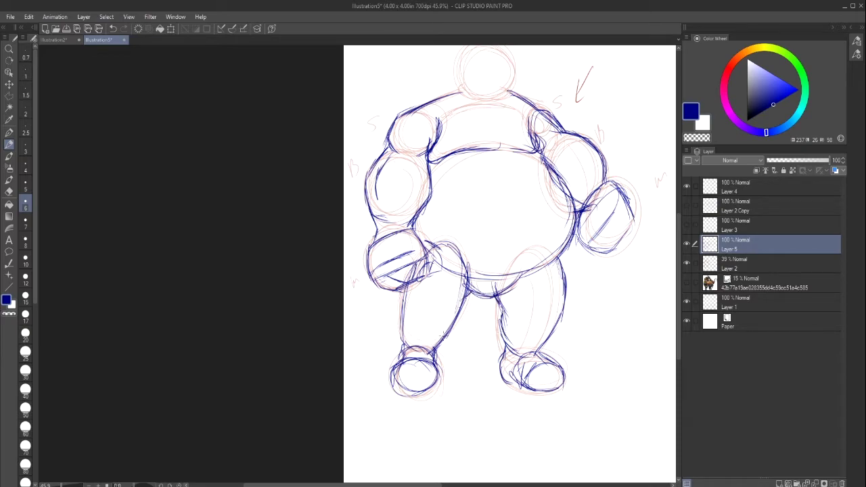
pyautogui.moveTo(443, 337); pyautogui.dragTo(472, 280)
pyautogui.moveTo(406, 307); pyautogui.dragTo(405, 350)
# Step: Trace the head circle in blue over the red head shape
pyautogui.moveTo(679, 324); pyautogui.dragTo(679, 319)
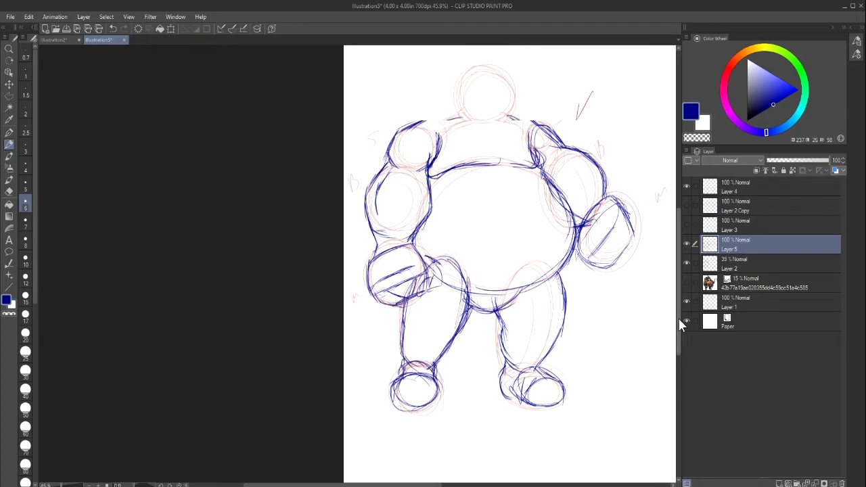
pyautogui.scroll(4, 678, 318)
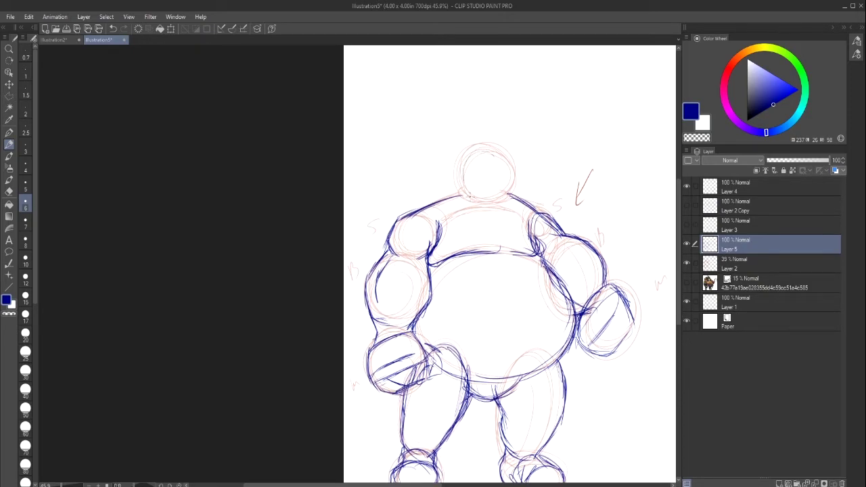
pyautogui.moveTo(504, 200)
pyautogui.mouseDown()
pyautogui.moveTo(466, 152)
pyautogui.moveTo(518, 193)
pyautogui.moveTo(456, 162)
pyautogui.moveTo(511, 176)
pyautogui.mouseUp()
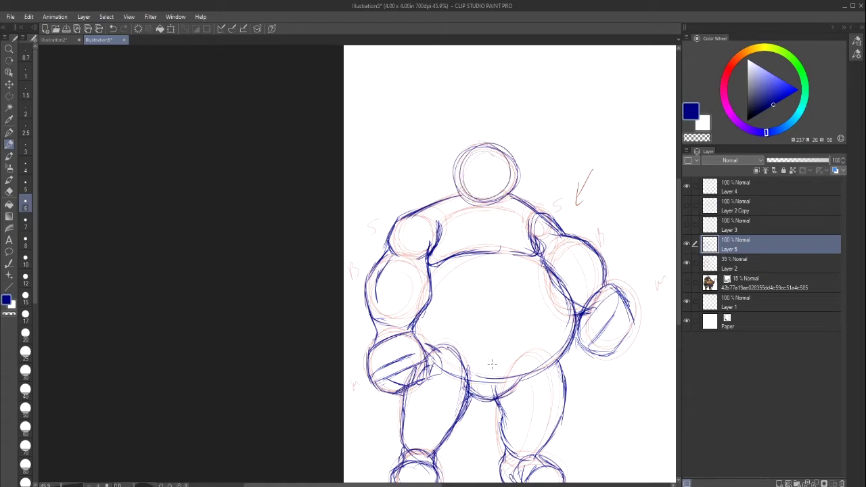
# Step: Extend the armpit crease up into the chest with a short blue stroke, and hide Layer 2
pyautogui.click(534, 485)
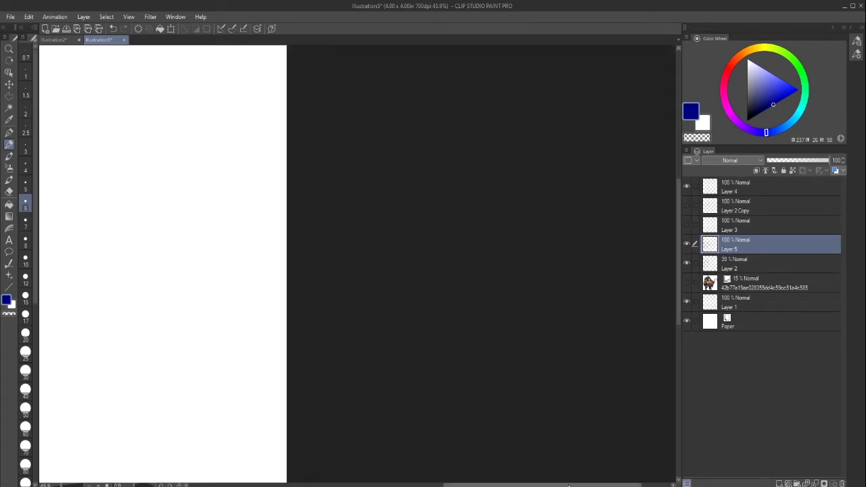
pyautogui.hscroll(-5, 357, 266)
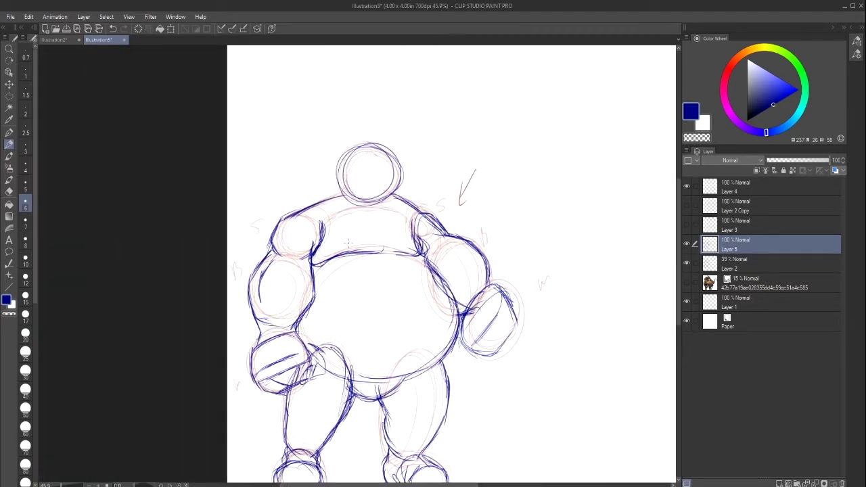
pyautogui.moveTo(322, 222); pyautogui.dragTo(331, 216)
pyautogui.click(687, 263)
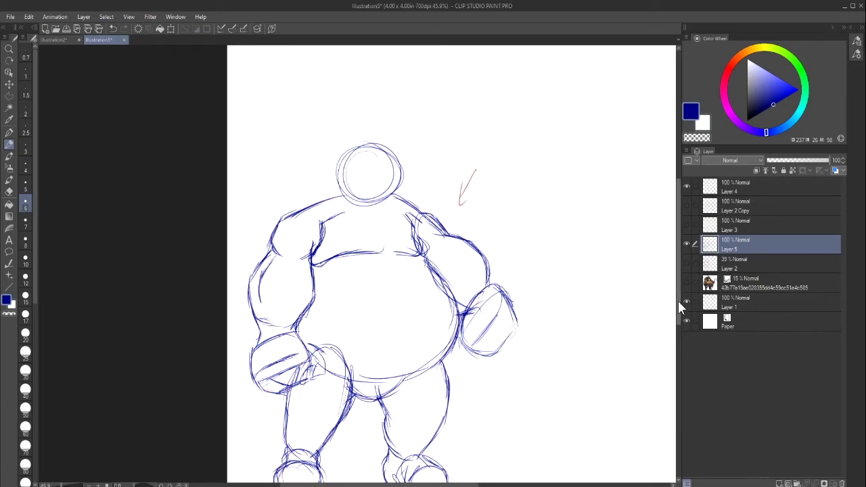
pyautogui.moveTo(678, 301); pyautogui.dragTo(679, 333)
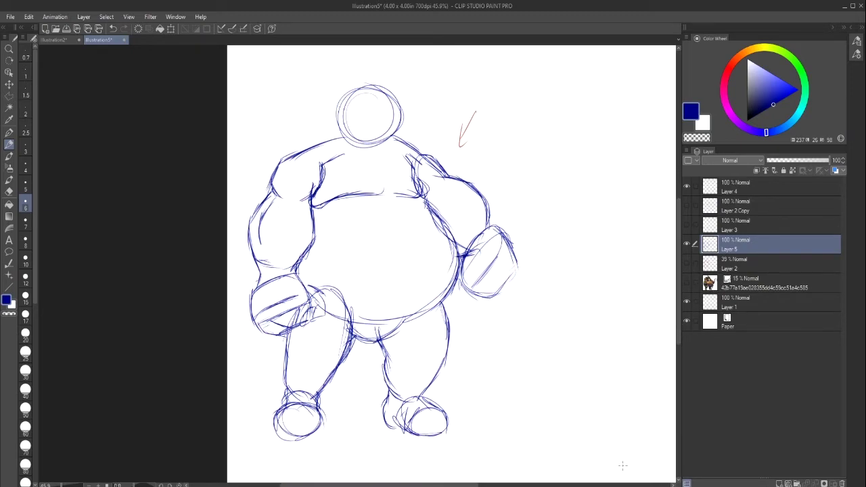
# Step: Sketch a blocky blue shoe outline with a flat sole around the foot below the lowered fist
pyautogui.moveTo(282, 433)
pyautogui.mouseDown()
pyautogui.moveTo(321, 440)
pyautogui.moveTo(327, 438)
pyautogui.moveTo(276, 439)
pyautogui.moveTo(311, 440)
pyautogui.moveTo(334, 415)
pyautogui.moveTo(274, 426)
pyautogui.moveTo(329, 440)
pyautogui.mouseUp()
pyautogui.moveTo(278, 406); pyautogui.dragTo(326, 424)
pyautogui.moveTo(273, 428); pyautogui.dragTo(324, 443)
pyautogui.moveTo(328, 421); pyautogui.dragTo(328, 446)
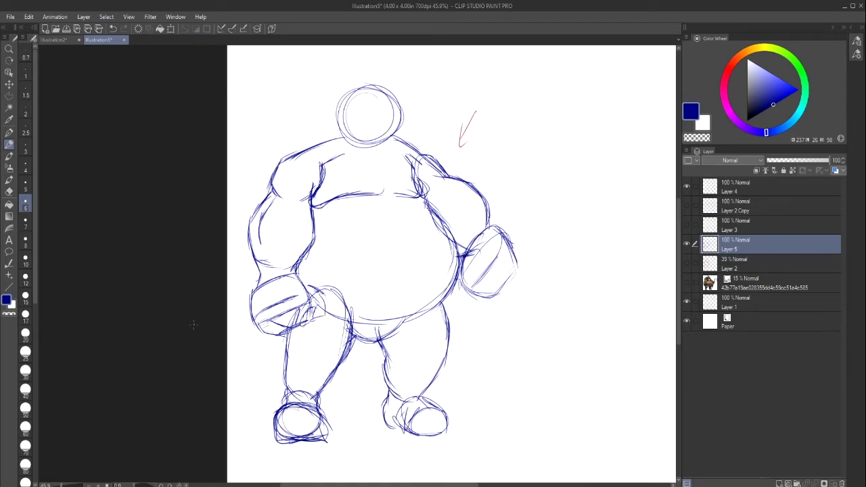
# Step: Erase overlapping sketch lines along the belly's side and hip, and redraw the belly's lower edge in blue
pyautogui.click(8, 191)
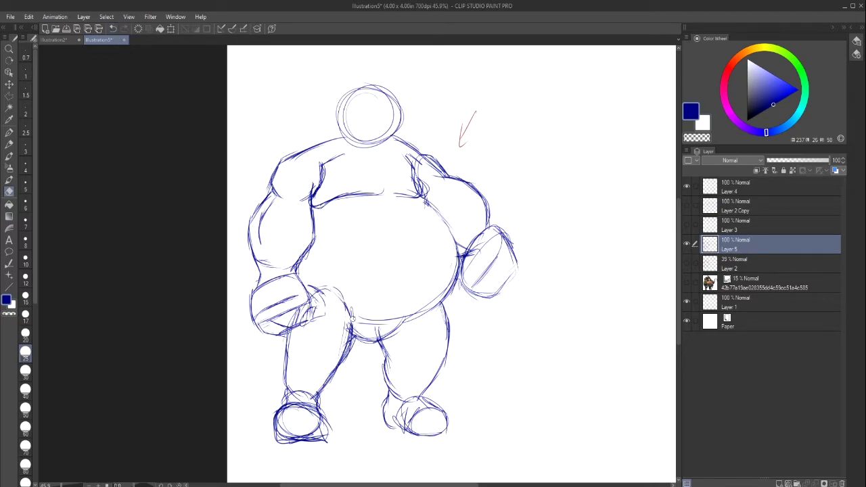
pyautogui.click(9, 143)
pyautogui.moveTo(339, 303)
pyautogui.mouseDown()
pyautogui.moveTo(353, 318)
pyautogui.moveTo(392, 320)
pyautogui.mouseUp()
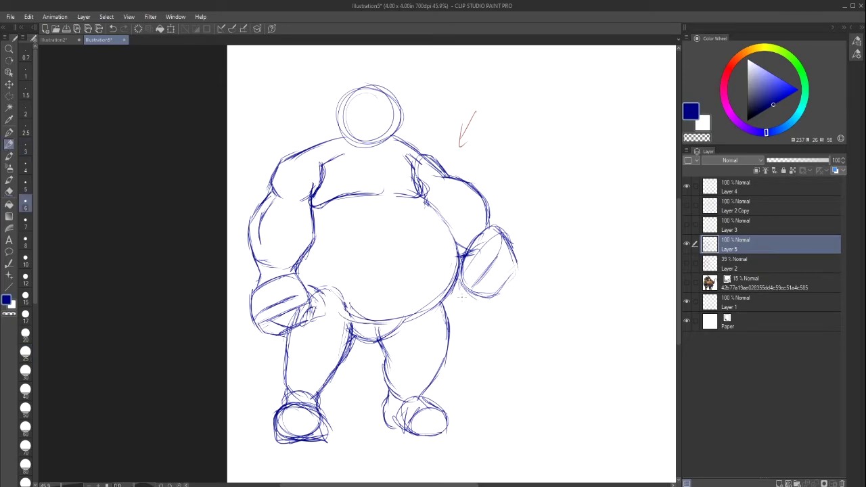
# Step: Redraw the shoulder, armpit and inner edge of the arm with the raised hand in blue
pyautogui.moveTo(461, 484); pyautogui.dragTo(468, 485)
pyautogui.moveTo(418, 179)
pyautogui.mouseDown()
pyautogui.moveTo(407, 205)
pyautogui.moveTo(434, 177)
pyautogui.mouseUp()
pyautogui.moveTo(417, 221)
pyautogui.mouseDown()
pyautogui.moveTo(456, 246)
pyautogui.moveTo(441, 248)
pyautogui.mouseUp()
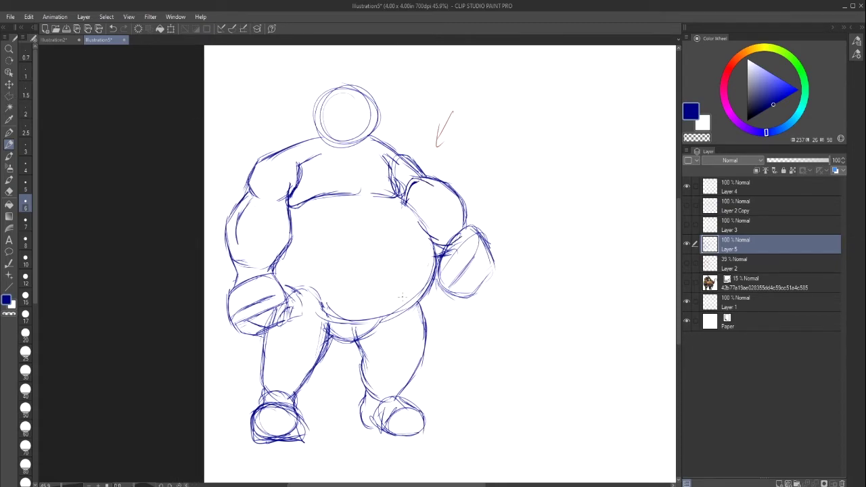
pyautogui.moveTo(396, 177); pyautogui.dragTo(407, 198)
pyautogui.moveTo(392, 176)
pyautogui.mouseDown()
pyautogui.moveTo(406, 198)
pyautogui.moveTo(398, 198)
pyautogui.mouseUp()
# Step: Handwrite blue size letters beside the head, shoulder, arm and hand, and show the reference image again
pyautogui.moveTo(424, 148); pyautogui.dragTo(422, 153)
pyautogui.moveTo(455, 175)
pyautogui.mouseDown()
pyautogui.moveTo(455, 188)
pyautogui.moveTo(464, 185)
pyautogui.mouseUp()
pyautogui.moveTo(493, 240); pyautogui.dragTo(502, 238)
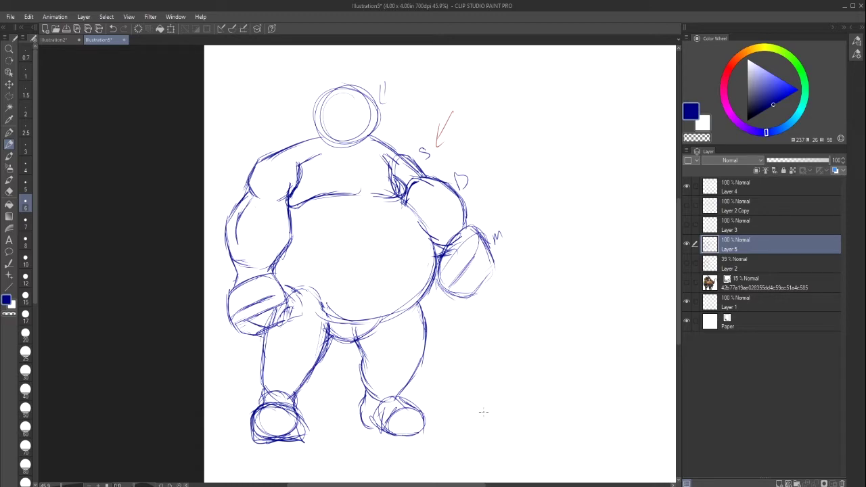
pyautogui.click(686, 282)
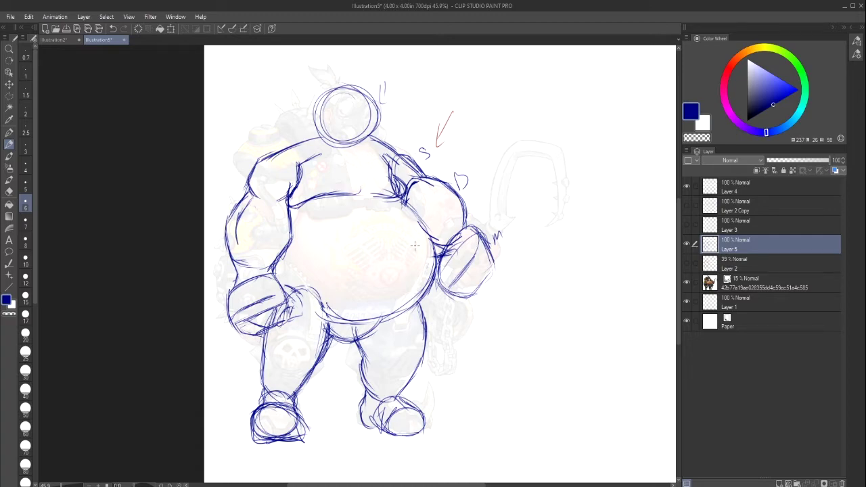
# Step: Try loose blue circles over the belly, both arm masses and the thigh area, with a pointer mark by one arm
pyautogui.moveTo(397, 239)
pyautogui.mouseDown()
pyautogui.moveTo(403, 298)
pyautogui.moveTo(391, 218)
pyautogui.mouseUp()
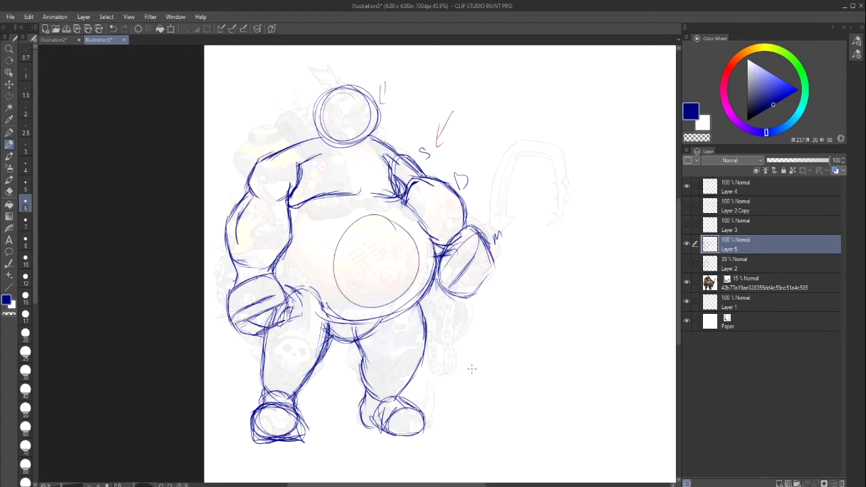
pyautogui.moveTo(474, 148)
pyautogui.mouseDown()
pyautogui.moveTo(461, 171)
pyautogui.moveTo(476, 170)
pyautogui.mouseUp()
pyautogui.moveTo(236, 189)
pyautogui.mouseDown()
pyautogui.moveTo(222, 207)
pyautogui.moveTo(261, 261)
pyautogui.mouseUp()
pyautogui.moveTo(452, 168)
pyautogui.mouseDown()
pyautogui.moveTo(417, 197)
pyautogui.moveTo(474, 173)
pyautogui.mouseUp()
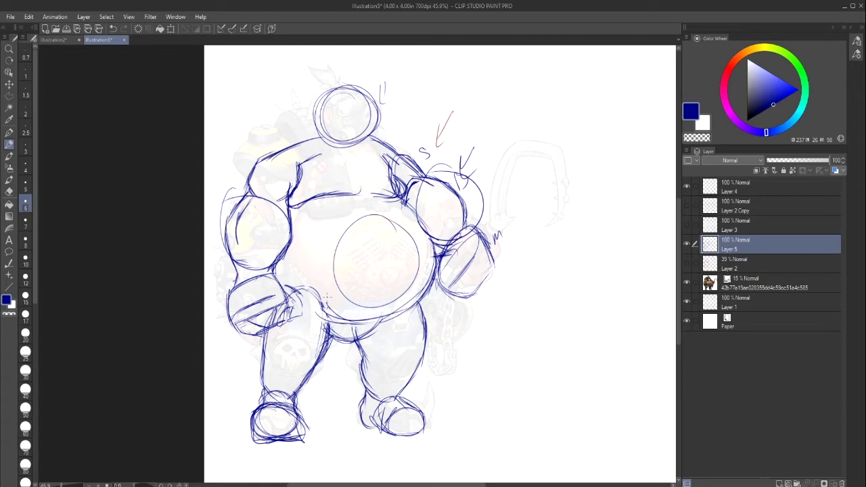
pyautogui.moveTo(326, 296)
pyautogui.mouseDown()
pyautogui.moveTo(278, 382)
pyautogui.moveTo(251, 318)
pyautogui.moveTo(284, 392)
pyautogui.mouseUp()
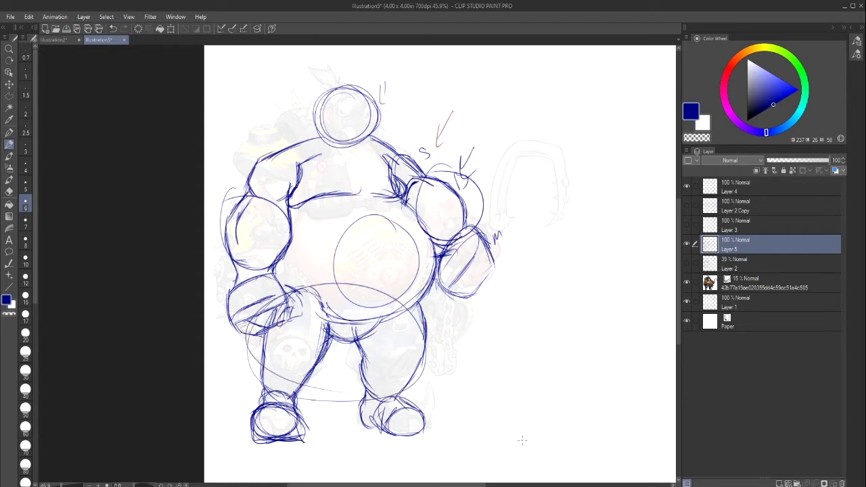
# Step: Try loose blue circles around both shoulders, the head and the raised hand
pyautogui.moveTo(473, 485); pyautogui.dragTo(460, 485)
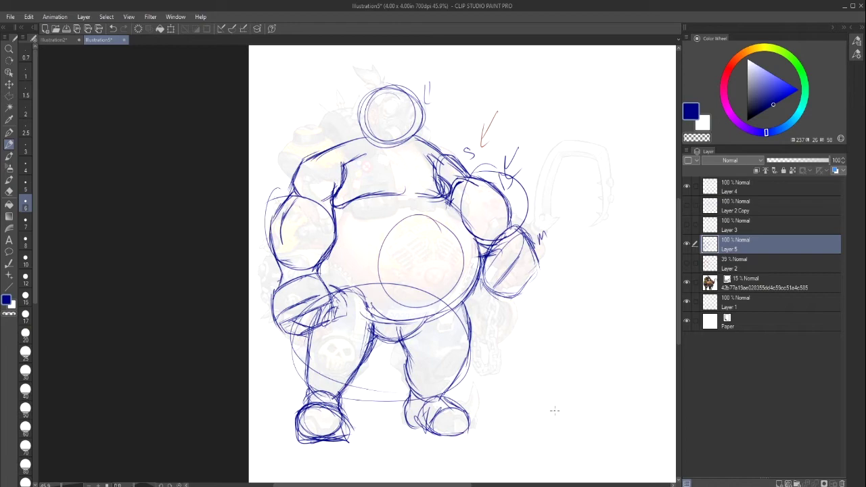
pyautogui.moveTo(466, 140); pyautogui.dragTo(473, 195)
pyautogui.moveTo(323, 150); pyautogui.dragTo(345, 165)
pyautogui.moveTo(420, 70)
pyautogui.mouseDown()
pyautogui.moveTo(433, 89)
pyautogui.moveTo(388, 71)
pyautogui.mouseUp()
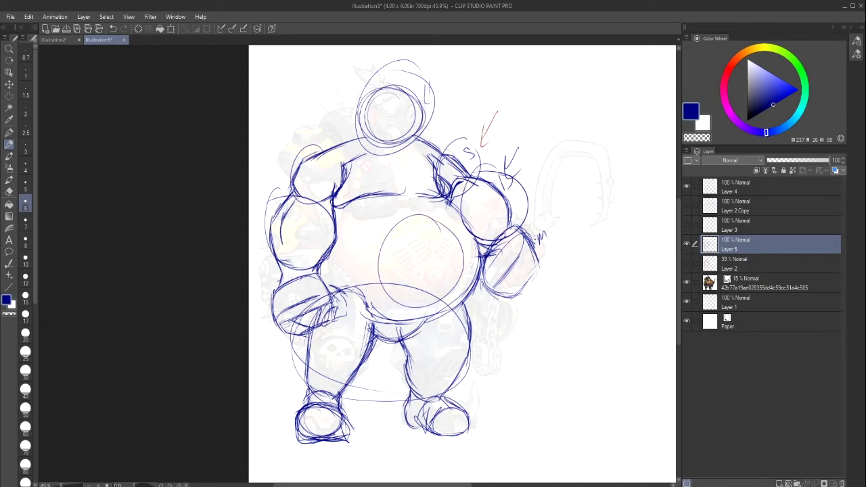
pyautogui.moveTo(466, 284)
pyautogui.mouseDown()
pyautogui.moveTo(547, 272)
pyautogui.moveTo(521, 227)
pyautogui.mouseUp()
pyautogui.moveTo(456, 485); pyautogui.dragTo(481, 484)
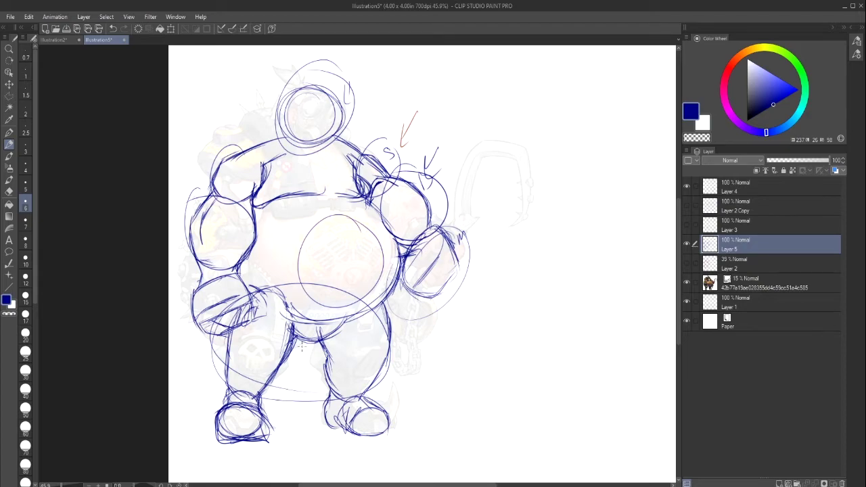
# Step: Undo all the loose circles drawn over the head, shoulders, arms, hand, belly and thighs
pyautogui.click(112, 29)
pyautogui.click(112, 28)
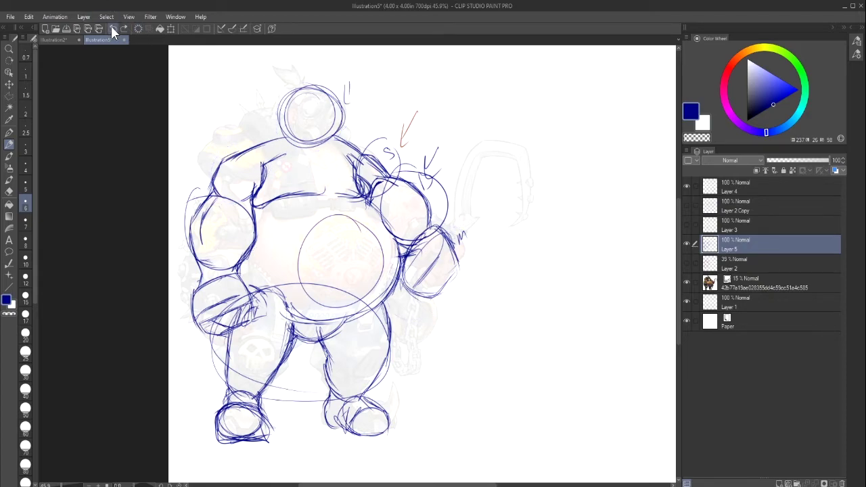
pyautogui.click(112, 29)
pyautogui.click(112, 29)
pyautogui.click(112, 28)
pyautogui.click(112, 29)
pyautogui.click(112, 29)
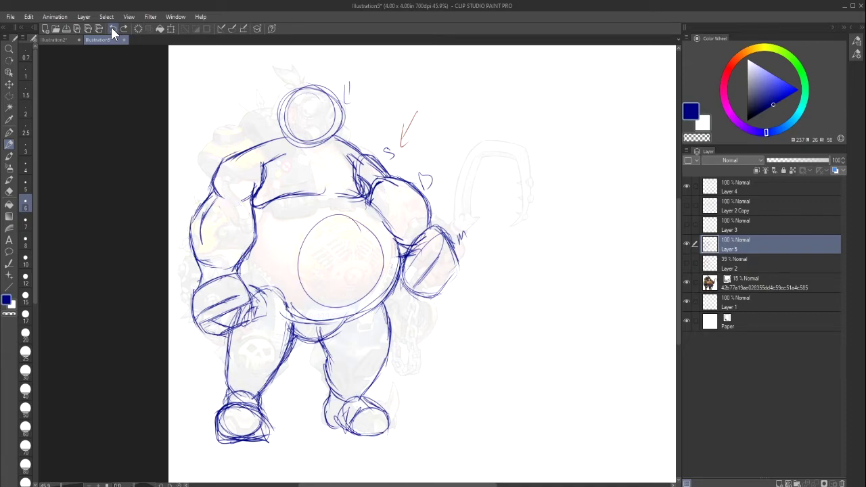
pyautogui.click(112, 29)
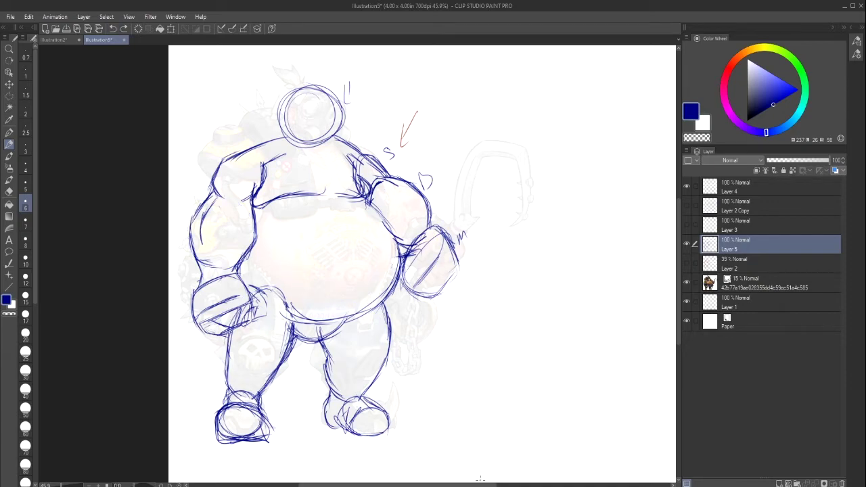
# Step: Toggle the visibility of Layer 3 and Layer 2 Copy to compare them with the blue outline
pyautogui.click(687, 226)
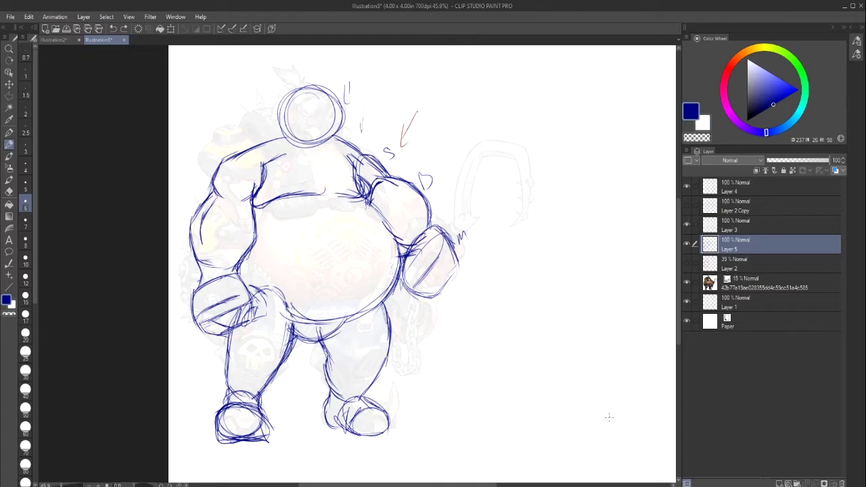
pyautogui.click(687, 205)
pyautogui.click(686, 205)
pyautogui.click(686, 226)
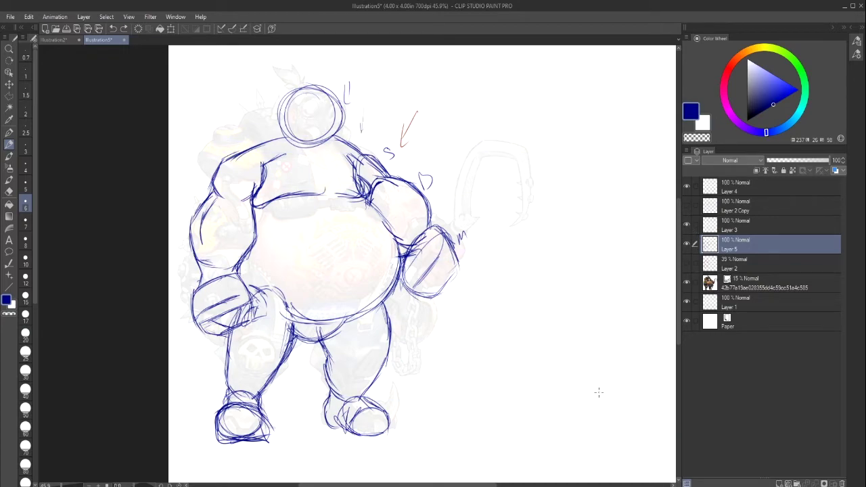
# Step: Hide Layer 3, show Layer 2 Copy with the horizontal guide lines, and set the drawing colour to green
pyautogui.click(687, 226)
pyautogui.click(687, 206)
pyautogui.moveTo(482, 485)
pyautogui.mouseDown()
pyautogui.moveTo(531, 485)
pyautogui.moveTo(519, 485)
pyautogui.mouseUp()
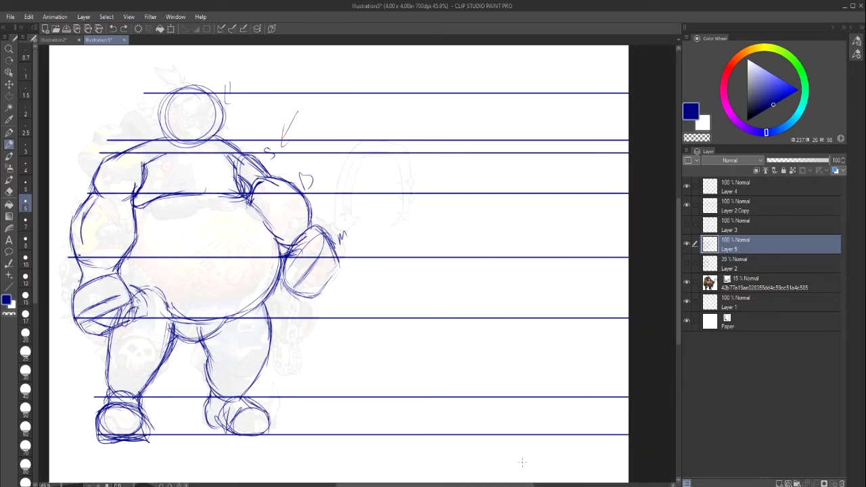
pyautogui.moveTo(763, 137); pyautogui.dragTo(749, 131)
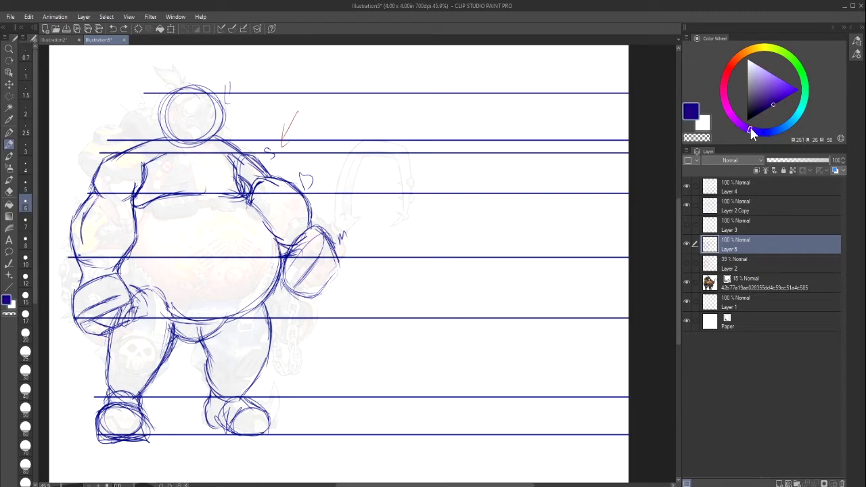
pyautogui.click(802, 71)
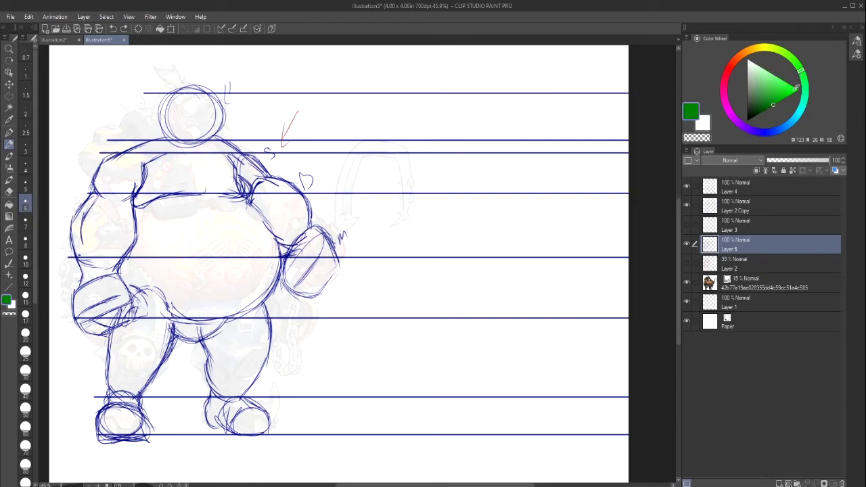
pyautogui.click(782, 96)
pyautogui.moveTo(782, 97); pyautogui.dragTo(783, 102)
# Step: Toggle the reference image's visibility to view the blue outline and guide lines alone
pyautogui.click(686, 283)
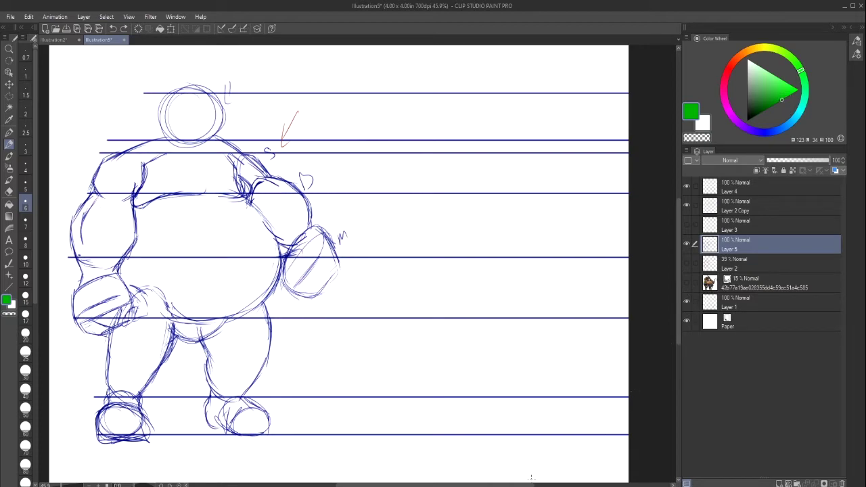
pyautogui.moveTo(530, 483)
pyautogui.mouseDown()
pyautogui.moveTo(478, 485)
pyautogui.moveTo(507, 485)
pyautogui.mouseUp()
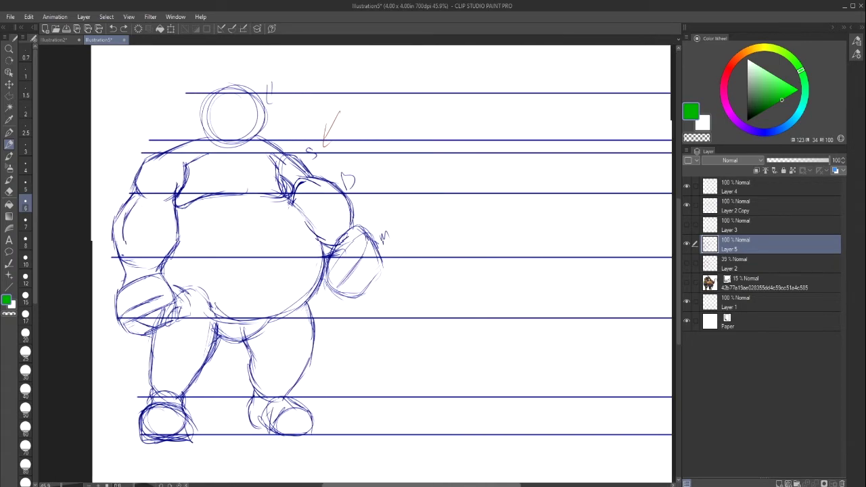
pyautogui.click(686, 283)
pyautogui.click(687, 283)
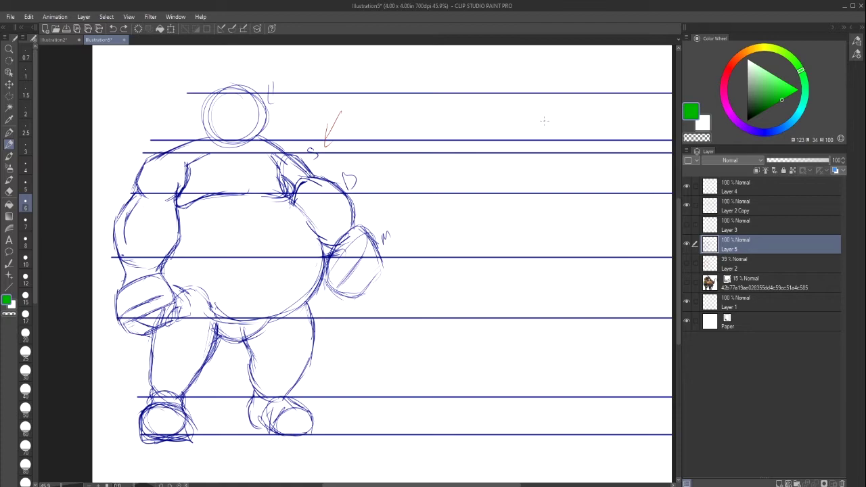
pyautogui.click(687, 282)
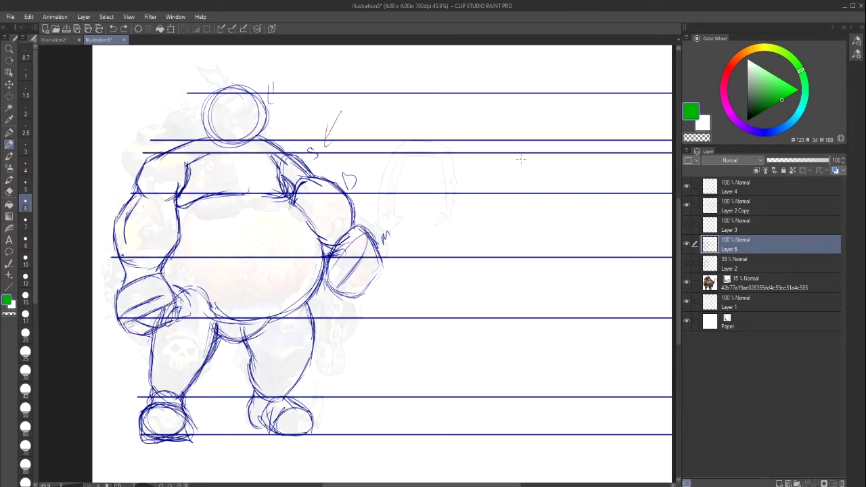
# Step: Sketch a green head circle, sloping shoulder lines and shoulder circles beside the reference, aligned with the guide lines, and begin the near upper arm
pyautogui.moveTo(529, 98)
pyautogui.mouseDown()
pyautogui.moveTo(515, 116)
pyautogui.moveTo(520, 102)
pyautogui.moveTo(561, 86)
pyautogui.moveTo(577, 115)
pyautogui.moveTo(564, 138)
pyautogui.moveTo(582, 120)
pyautogui.moveTo(518, 139)
pyautogui.mouseUp()
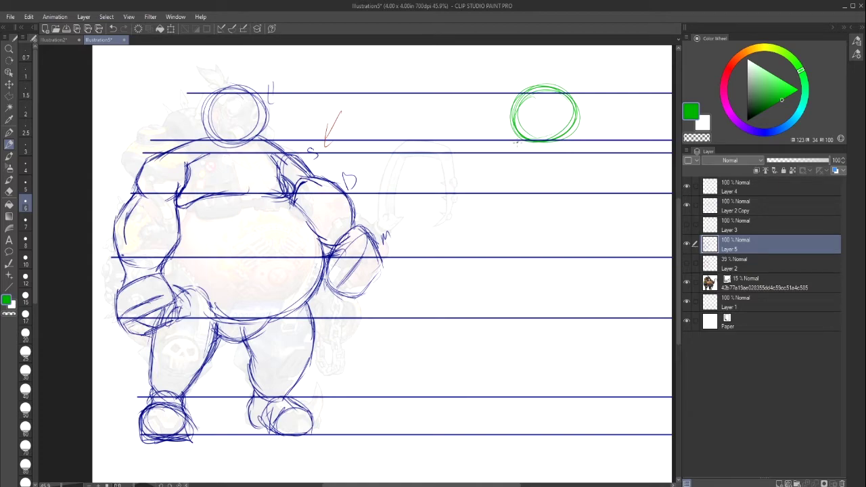
pyautogui.moveTo(506, 144)
pyautogui.mouseDown()
pyautogui.moveTo(453, 193)
pyautogui.moveTo(497, 169)
pyautogui.moveTo(629, 193)
pyautogui.moveTo(601, 157)
pyautogui.moveTo(427, 217)
pyautogui.moveTo(425, 252)
pyautogui.mouseUp()
pyautogui.moveTo(483, 202)
pyautogui.mouseDown()
pyautogui.moveTo(491, 248)
pyautogui.moveTo(491, 216)
pyautogui.mouseUp()
pyautogui.moveTo(448, 177)
pyautogui.mouseDown()
pyautogui.moveTo(442, 201)
pyautogui.moveTo(456, 239)
pyautogui.mouseUp()
pyautogui.click(113, 30)
pyautogui.click(113, 29)
pyautogui.click(113, 29)
pyautogui.click(124, 29)
pyautogui.moveTo(486, 210); pyautogui.dragTo(462, 245)
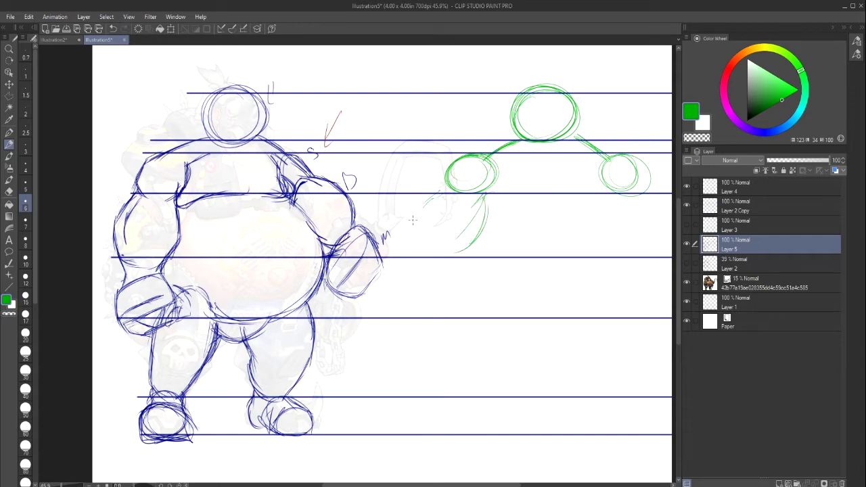
# Step: Sketch the green arm mass below the shoulder circle nearest the reference and add a large rounded hand beneath it
pyautogui.moveTo(436, 194); pyautogui.dragTo(407, 240)
pyautogui.moveTo(485, 194); pyautogui.dragTo(463, 244)
pyautogui.moveTo(413, 246); pyautogui.dragTo(467, 250)
pyautogui.moveTo(456, 162); pyautogui.dragTo(436, 197)
pyautogui.moveTo(414, 249)
pyautogui.mouseDown()
pyautogui.moveTo(470, 249)
pyautogui.moveTo(423, 276)
pyautogui.moveTo(467, 254)
pyautogui.mouseUp()
pyautogui.moveTo(416, 272)
pyautogui.mouseDown()
pyautogui.moveTo(402, 316)
pyautogui.moveTo(465, 316)
pyautogui.mouseUp()
pyautogui.moveTo(401, 297)
pyautogui.mouseDown()
pyautogui.moveTo(411, 334)
pyautogui.moveTo(468, 318)
pyautogui.mouseUp()
pyautogui.moveTo(453, 287); pyautogui.dragTo(469, 319)
pyautogui.moveTo(401, 298); pyautogui.dragTo(463, 295)
pyautogui.moveTo(469, 244); pyautogui.dragTo(445, 279)
# Step: Sketch an oval leg and a rounded foot in green below the first hand, ending at the lowest guide line
pyautogui.moveTo(452, 315)
pyautogui.mouseDown()
pyautogui.moveTo(444, 352)
pyautogui.moveTo(503, 353)
pyautogui.mouseUp()
pyautogui.moveTo(461, 319); pyautogui.dragTo(497, 335)
pyautogui.moveTo(444, 336)
pyautogui.mouseDown()
pyautogui.moveTo(441, 377)
pyautogui.moveTo(451, 399)
pyautogui.moveTo(471, 401)
pyautogui.moveTo(499, 359)
pyautogui.moveTo(481, 395)
pyautogui.mouseUp()
pyautogui.moveTo(497, 327)
pyautogui.mouseDown()
pyautogui.moveTo(482, 396)
pyautogui.moveTo(446, 383)
pyautogui.moveTo(436, 422)
pyautogui.moveTo(481, 427)
pyautogui.moveTo(478, 436)
pyautogui.mouseUp()
pyautogui.moveTo(453, 401)
pyautogui.mouseDown()
pyautogui.moveTo(431, 426)
pyautogui.moveTo(481, 436)
pyautogui.mouseUp()
pyautogui.moveTo(447, 399)
pyautogui.mouseDown()
pyautogui.moveTo(437, 432)
pyautogui.moveTo(479, 407)
pyautogui.moveTo(436, 426)
pyautogui.mouseUp()
pyautogui.moveTo(472, 400)
pyautogui.mouseDown()
pyautogui.moveTo(484, 434)
pyautogui.moveTo(435, 430)
pyautogui.mouseUp()
pyautogui.moveTo(464, 403)
pyautogui.mouseDown()
pyautogui.moveTo(484, 437)
pyautogui.moveTo(493, 426)
pyautogui.mouseUp()
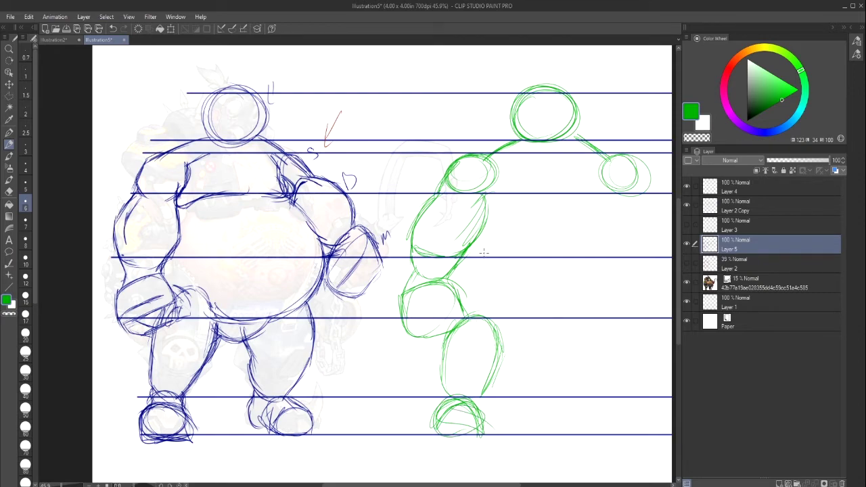
# Step: Reinforce the first green arm and shoulder lines, and sketch the opposite arm mass below the far shoulder circle
pyautogui.moveTo(481, 200)
pyautogui.mouseDown()
pyautogui.moveTo(464, 255)
pyautogui.moveTo(472, 251)
pyautogui.mouseUp()
pyautogui.moveTo(480, 198)
pyautogui.mouseDown()
pyautogui.moveTo(476, 207)
pyautogui.moveTo(412, 227)
pyautogui.moveTo(407, 244)
pyautogui.mouseUp()
pyautogui.moveTo(418, 201); pyautogui.dragTo(407, 238)
pyautogui.moveTo(607, 184); pyautogui.dragTo(596, 192)
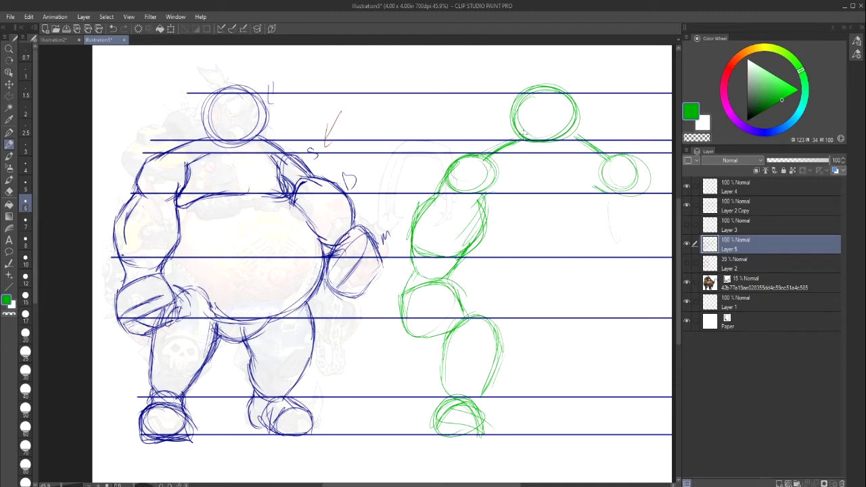
pyautogui.moveTo(578, 137); pyautogui.dragTo(606, 153)
pyautogui.moveTo(641, 191)
pyautogui.mouseDown()
pyautogui.moveTo(663, 216)
pyautogui.moveTo(618, 236)
pyautogui.moveTo(661, 218)
pyautogui.moveTo(628, 226)
pyautogui.mouseUp()
pyautogui.moveTo(621, 196); pyautogui.dragTo(619, 241)
pyautogui.moveTo(649, 193)
pyautogui.mouseDown()
pyautogui.moveTo(670, 240)
pyautogui.moveTo(663, 216)
pyautogui.moveTo(622, 231)
pyautogui.moveTo(638, 254)
pyautogui.mouseUp()
pyautogui.moveTo(623, 203); pyautogui.dragTo(633, 253)
pyautogui.moveTo(618, 220); pyautogui.dragTo(664, 252)
pyautogui.moveTo(651, 195); pyautogui.dragTo(668, 249)
pyautogui.moveTo(645, 193)
pyautogui.mouseDown()
pyautogui.moveTo(668, 242)
pyautogui.moveTo(655, 259)
pyautogui.moveTo(657, 238)
pyautogui.mouseUp()
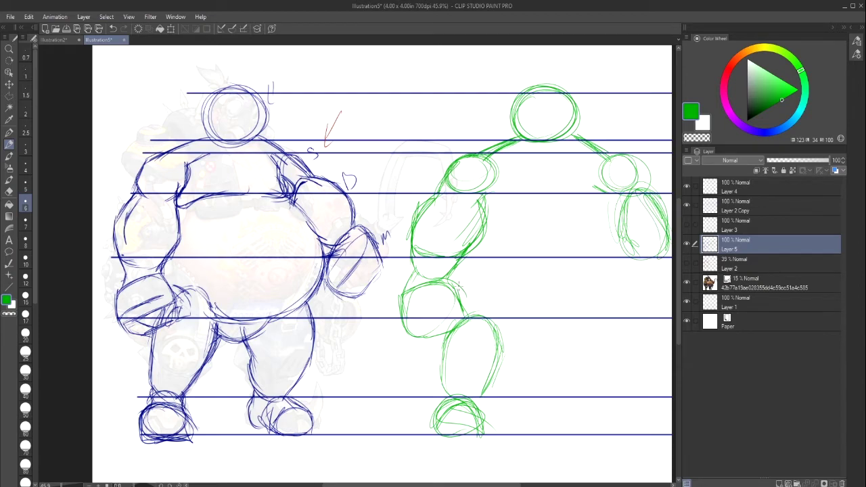
# Step: Sketch the wide rounded green belly between both arms, reaching down to the guide line at the hips
pyautogui.moveTo(452, 282)
pyautogui.mouseDown()
pyautogui.moveTo(476, 313)
pyautogui.moveTo(530, 321)
pyautogui.mouseUp()
pyautogui.moveTo(581, 205)
pyautogui.mouseDown()
pyautogui.moveTo(557, 323)
pyautogui.moveTo(619, 301)
pyautogui.moveTo(549, 323)
pyautogui.moveTo(592, 310)
pyautogui.moveTo(487, 257)
pyautogui.moveTo(500, 203)
pyautogui.moveTo(484, 284)
pyautogui.moveTo(602, 202)
pyautogui.mouseUp()
pyautogui.click(112, 28)
pyautogui.moveTo(458, 270)
pyautogui.mouseDown()
pyautogui.moveTo(487, 315)
pyautogui.moveTo(639, 236)
pyautogui.mouseUp()
pyautogui.moveTo(624, 215); pyautogui.dragTo(564, 321)
pyautogui.moveTo(483, 209); pyautogui.dragTo(460, 300)
pyautogui.moveTo(537, 324); pyautogui.dragTo(625, 298)
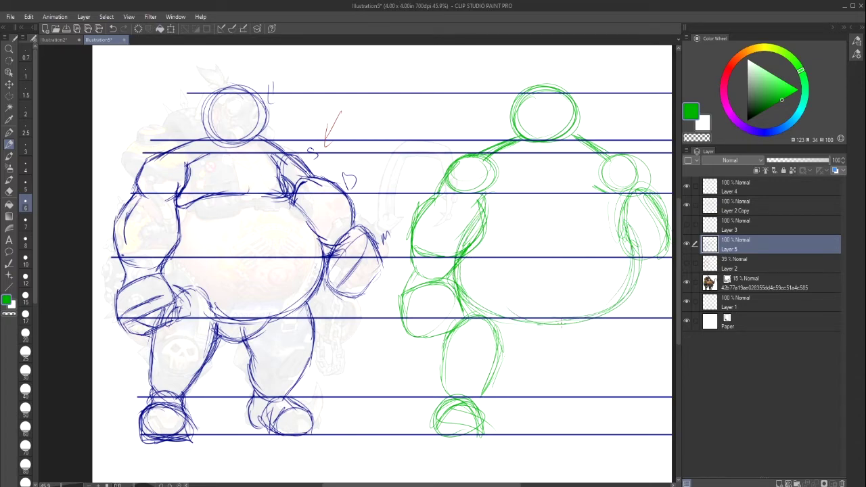
pyautogui.moveTo(595, 214); pyautogui.dragTo(560, 323)
# Step: Add the green chest line and sketch the opposite leg and foot down to the lowest guide line
pyautogui.moveTo(485, 177)
pyautogui.mouseDown()
pyautogui.moveTo(475, 204)
pyautogui.moveTo(612, 177)
pyautogui.moveTo(618, 206)
pyautogui.moveTo(574, 329)
pyautogui.moveTo(581, 325)
pyautogui.moveTo(490, 392)
pyautogui.moveTo(629, 305)
pyautogui.moveTo(597, 377)
pyautogui.moveTo(636, 270)
pyautogui.moveTo(660, 257)
pyautogui.moveTo(622, 406)
pyautogui.moveTo(642, 436)
pyautogui.mouseUp()
pyautogui.moveTo(621, 405); pyautogui.dragTo(666, 426)
pyautogui.moveTo(574, 330); pyautogui.dragTo(621, 400)
pyautogui.moveTo(614, 400); pyautogui.dragTo(660, 436)
pyautogui.moveTo(627, 307); pyautogui.dragTo(659, 396)
# Step: Retrace the green figure's head, shoulders, arms, chest, legs and feet with firmer strokes
pyautogui.moveTo(501, 485); pyautogui.dragTo(513, 485)
pyautogui.moveTo(509, 87); pyautogui.dragTo(474, 134)
pyautogui.moveTo(530, 133)
pyautogui.mouseDown()
pyautogui.moveTo(573, 156)
pyautogui.moveTo(561, 151)
pyautogui.mouseUp()
pyautogui.moveTo(472, 140); pyautogui.dragTo(441, 156)
pyautogui.moveTo(567, 177)
pyautogui.mouseDown()
pyautogui.moveTo(595, 157)
pyautogui.moveTo(567, 189)
pyautogui.mouseUp()
pyautogui.moveTo(577, 196); pyautogui.dragTo(590, 259)
pyautogui.moveTo(609, 195)
pyautogui.mouseDown()
pyautogui.moveTo(627, 231)
pyautogui.moveTo(612, 253)
pyautogui.mouseUp()
pyautogui.moveTo(509, 276); pyautogui.dragTo(534, 348)
pyautogui.moveTo(480, 347)
pyautogui.mouseDown()
pyautogui.moveTo(536, 336)
pyautogui.moveTo(436, 395)
pyautogui.moveTo(399, 432)
pyautogui.moveTo(450, 437)
pyautogui.mouseUp()
pyautogui.moveTo(439, 397); pyautogui.dragTo(443, 435)
pyautogui.moveTo(568, 404); pyautogui.dragTo(571, 426)
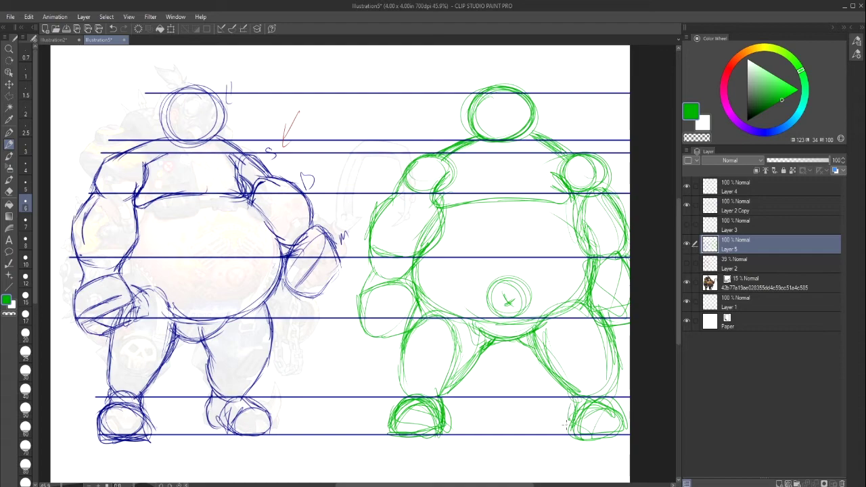
pyautogui.moveTo(562, 390); pyautogui.dragTo(572, 426)
pyautogui.moveTo(511, 484); pyautogui.dragTo(516, 484)
pyautogui.moveTo(548, 205)
pyautogui.mouseDown()
pyautogui.moveTo(556, 196)
pyautogui.moveTo(550, 178)
pyautogui.mouseUp()
pyautogui.moveTo(424, 205); pyautogui.dragTo(502, 198)
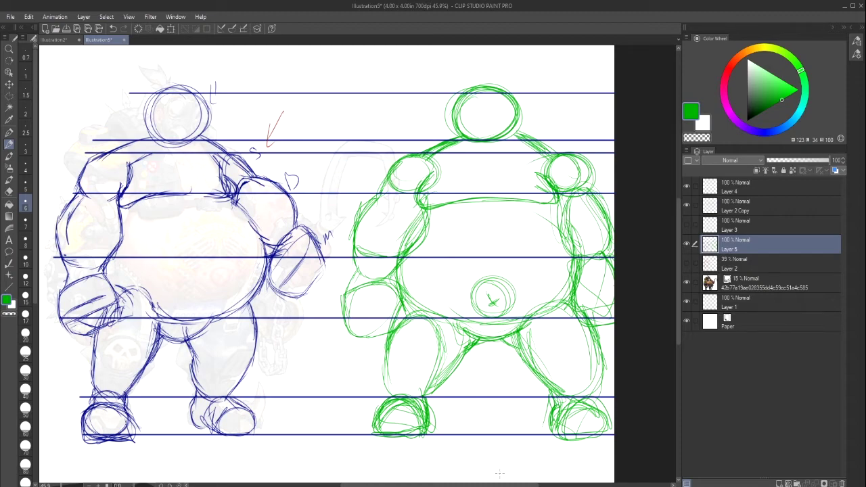
# Step: Show Layer 2 and raise the reference image layer's opacity to 100%
pyautogui.click(687, 262)
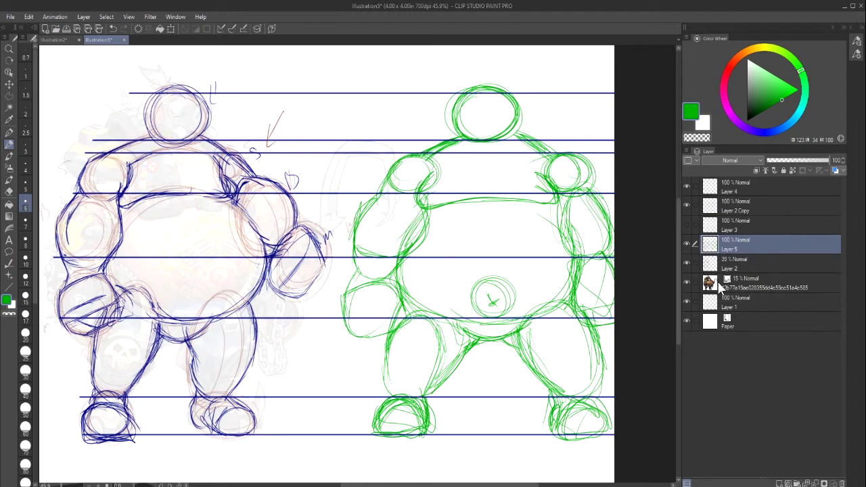
pyautogui.click(730, 284)
pyautogui.moveTo(790, 160); pyautogui.dragTo(849, 165)
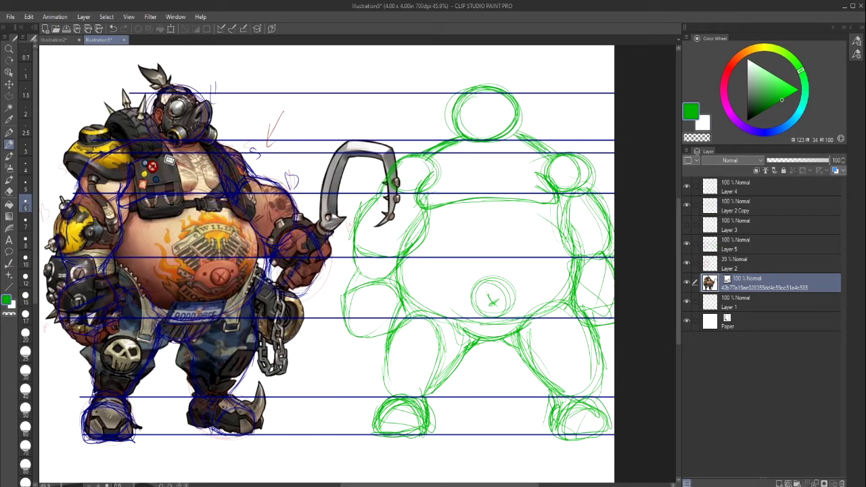
# Step: Examine the full-opacity reference beside the green construction figure on Layer 5, comparing their proportions along the guide lines
pyautogui.moveTo(528, 485); pyautogui.dragTo(512, 484)
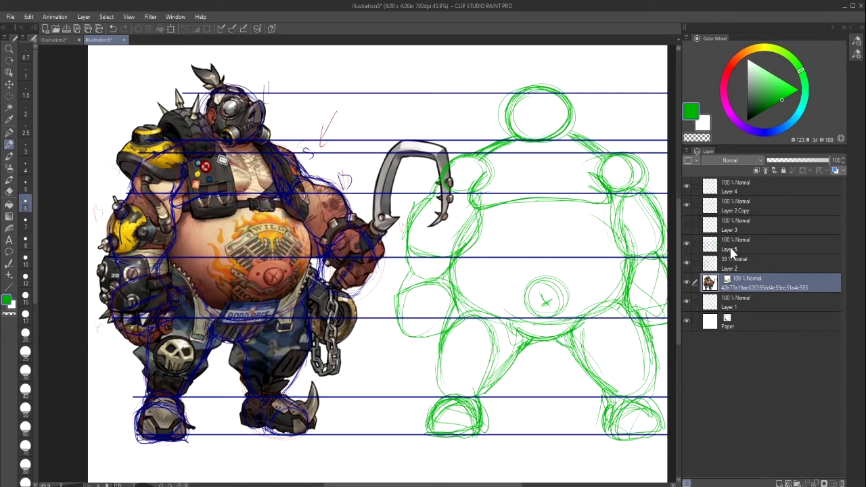
pyautogui.click(688, 243)
pyautogui.click(686, 244)
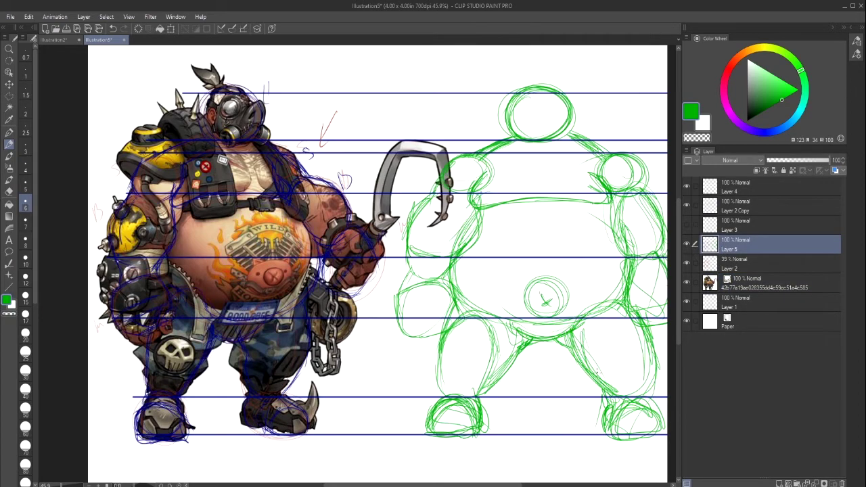
pyautogui.moveTo(446, 485)
pyautogui.mouseDown()
pyautogui.moveTo(430, 485)
pyautogui.moveTo(462, 485)
pyautogui.moveTo(430, 485)
pyautogui.moveTo(443, 484)
pyautogui.mouseUp()
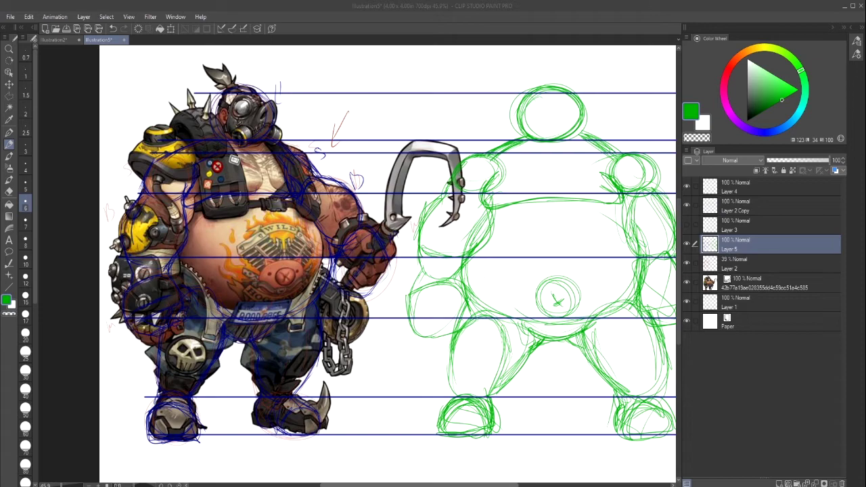
pyautogui.moveTo(419, 485); pyautogui.dragTo(427, 485)
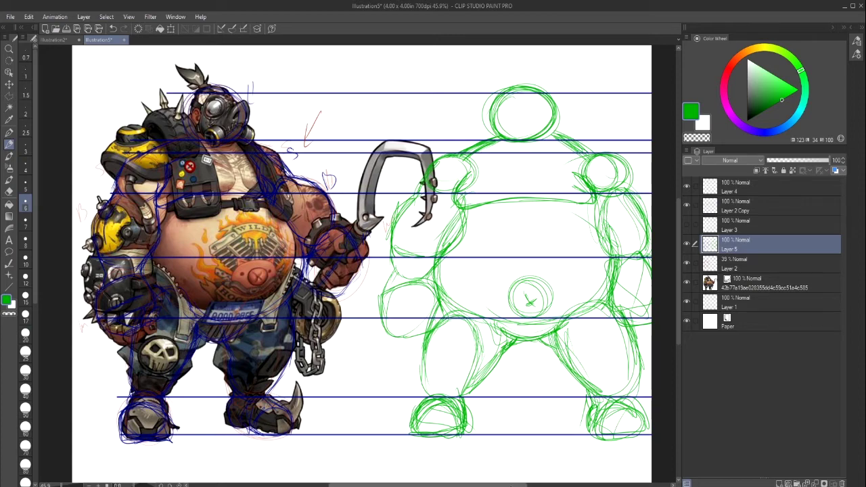
pyautogui.hscroll(-3, 508, 470)
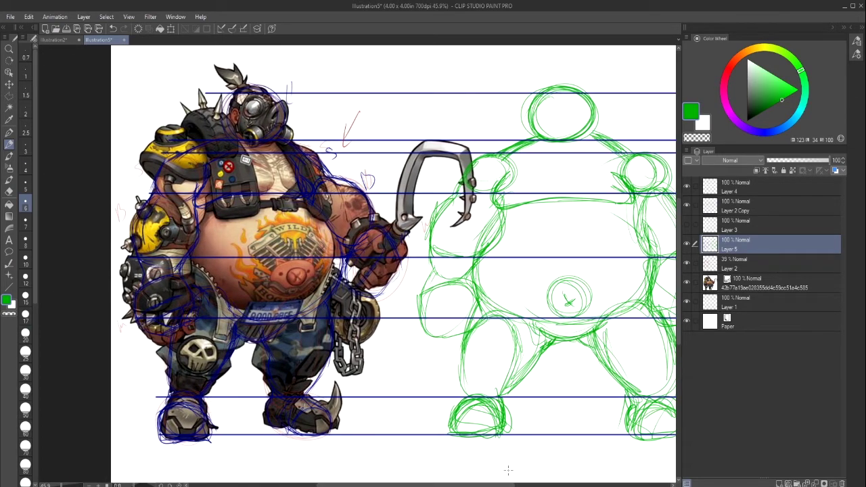
pyautogui.hscroll(3, 508, 469)
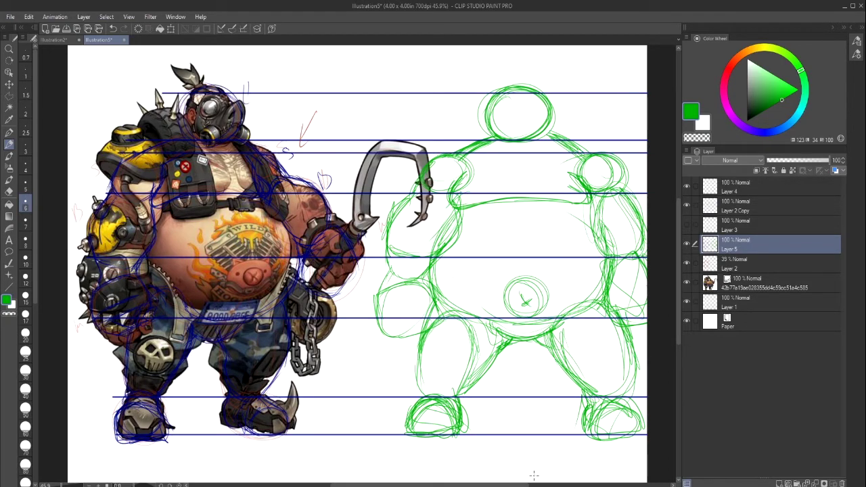
pyautogui.hscroll(-2, 520, 476)
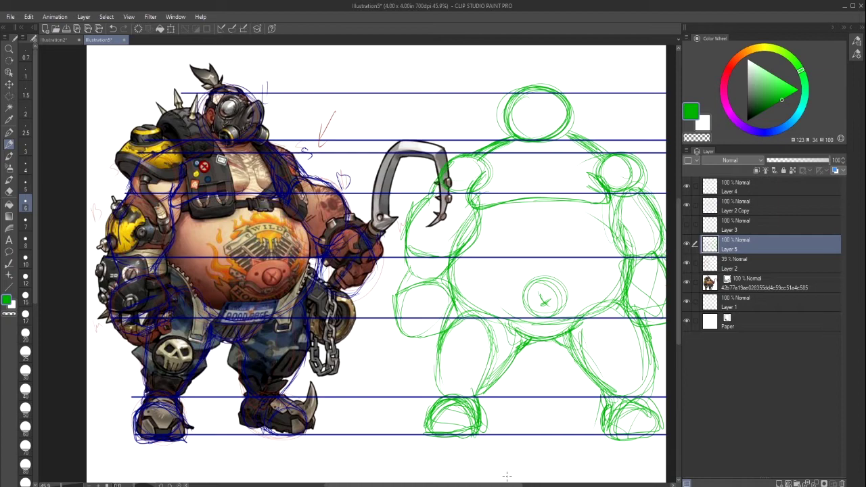
pyautogui.hscroll(2, 506, 476)
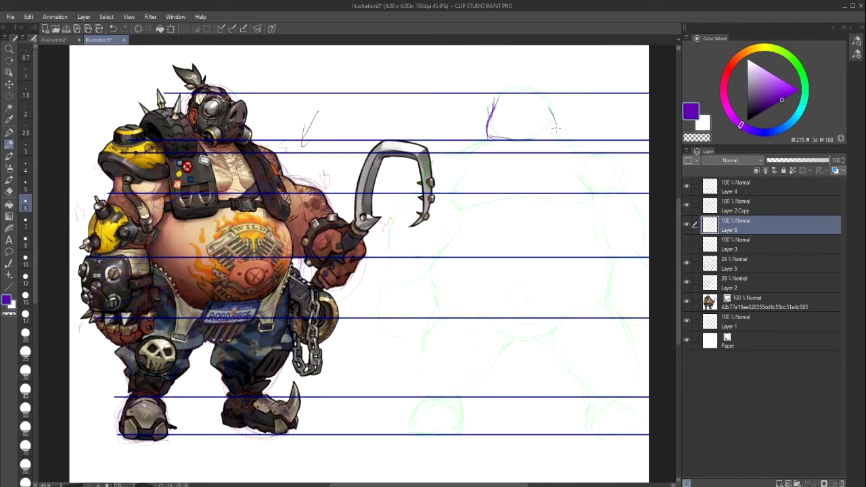
# Step: On Layer 6, outline the shoulders, both arms, the chest line and the near hand in purple over the faded green construction
pyautogui.moveTo(488, 138)
pyautogui.mouseDown()
pyautogui.moveTo(419, 181)
pyautogui.moveTo(393, 274)
pyautogui.mouseUp()
pyautogui.moveTo(453, 210); pyautogui.dragTo(593, 201)
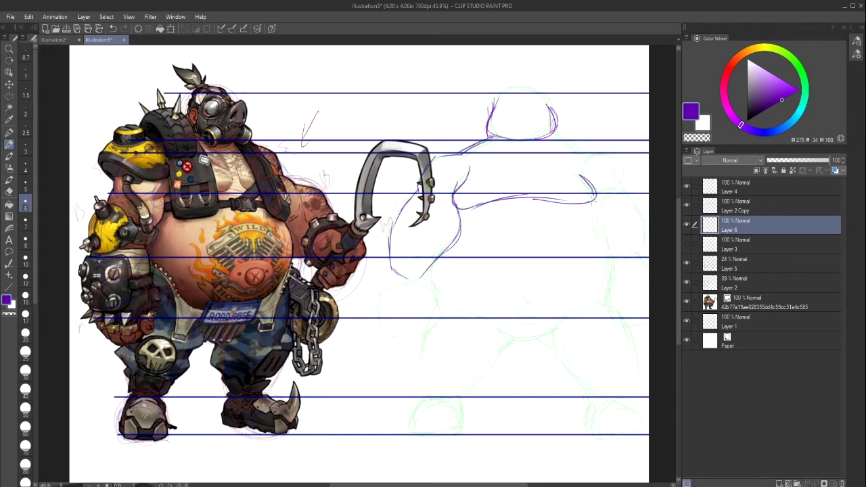
pyautogui.moveTo(585, 160); pyautogui.dragTo(625, 184)
pyautogui.moveTo(624, 185); pyautogui.dragTo(648, 255)
pyautogui.moveTo(595, 195); pyautogui.dragTo(614, 264)
pyautogui.moveTo(461, 211)
pyautogui.mouseDown()
pyautogui.moveTo(424, 275)
pyautogui.moveTo(438, 326)
pyautogui.mouseUp()
pyautogui.moveTo(381, 293)
pyautogui.mouseDown()
pyautogui.moveTo(388, 338)
pyautogui.moveTo(432, 323)
pyautogui.mouseUp()
# Step: Outline the chest and round belly in purple, and draw a navel circle with a small mark inside
pyautogui.hscroll(1, 418, 303)
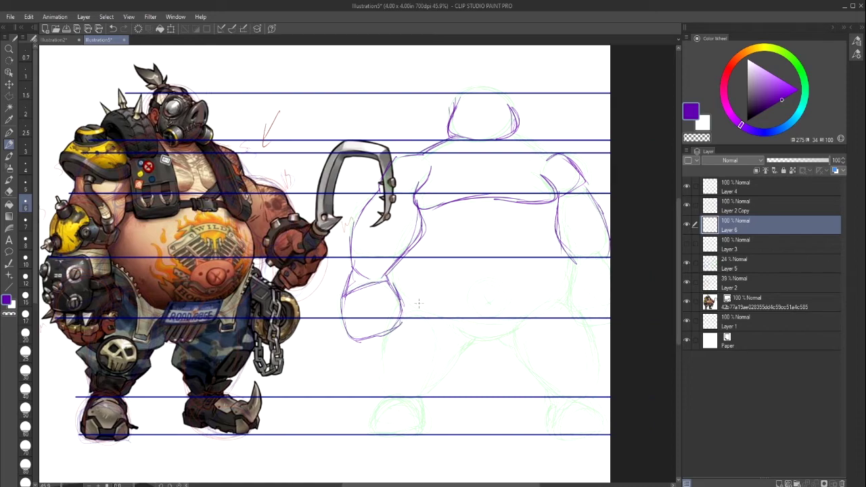
pyautogui.moveTo(419, 211)
pyautogui.mouseDown()
pyautogui.moveTo(460, 324)
pyautogui.moveTo(576, 203)
pyautogui.mouseUp()
pyautogui.moveTo(541, 177); pyautogui.dragTo(578, 264)
pyautogui.moveTo(419, 187); pyautogui.dragTo(397, 299)
pyautogui.moveTo(579, 238); pyautogui.dragTo(522, 325)
pyautogui.moveTo(490, 274)
pyautogui.mouseDown()
pyautogui.moveTo(482, 294)
pyautogui.moveTo(499, 291)
pyautogui.mouseUp()
pyautogui.moveTo(485, 307); pyautogui.dragTo(495, 306)
# Step: Draw the pig-snout mask with round eyes and side filters on the purple head, and add a loose hair tuft on top
pyautogui.moveTo(449, 128); pyautogui.dragTo(502, 138)
pyautogui.moveTo(466, 125)
pyautogui.mouseDown()
pyautogui.moveTo(449, 144)
pyautogui.moveTo(468, 128)
pyautogui.mouseUp()
pyautogui.moveTo(502, 125)
pyautogui.mouseDown()
pyautogui.moveTo(516, 127)
pyautogui.moveTo(531, 150)
pyautogui.mouseUp()
pyautogui.moveTo(476, 119)
pyautogui.mouseDown()
pyautogui.moveTo(483, 133)
pyautogui.moveTo(518, 95)
pyautogui.mouseUp()
pyautogui.moveTo(457, 101); pyautogui.dragTo(474, 119)
pyautogui.moveTo(496, 96); pyautogui.dragTo(513, 114)
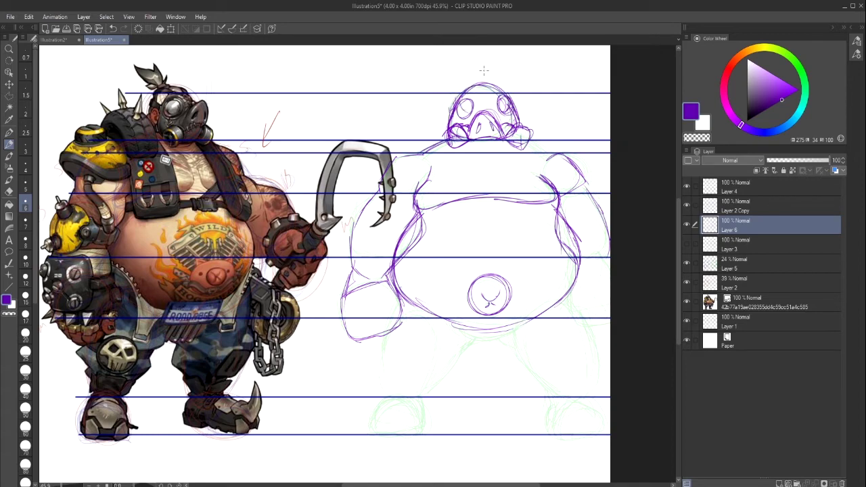
pyautogui.moveTo(484, 70)
pyautogui.mouseDown()
pyautogui.moveTo(504, 58)
pyautogui.moveTo(532, 81)
pyautogui.mouseUp()
pyautogui.moveTo(512, 112); pyautogui.dragTo(522, 136)
# Step: Outline both thighs and the crotch curve in purple, and complete the lower leg and foot nearest the reference
pyautogui.moveTo(500, 330); pyautogui.dragTo(553, 388)
pyautogui.moveTo(573, 308); pyautogui.dragTo(598, 390)
pyautogui.moveTo(389, 299); pyautogui.dragTo(400, 402)
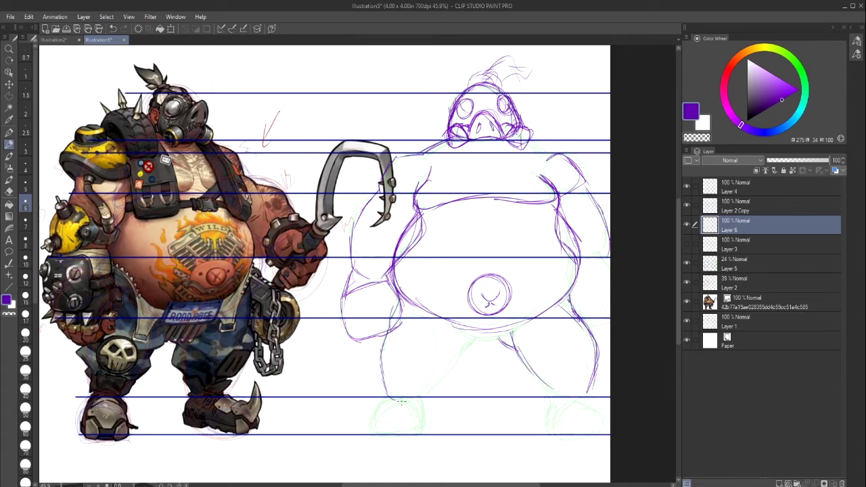
pyautogui.moveTo(475, 330); pyautogui.dragTo(422, 397)
pyautogui.moveTo(457, 327); pyautogui.dragTo(518, 332)
pyautogui.moveTo(414, 303); pyautogui.dragTo(384, 340)
pyautogui.moveTo(457, 330); pyautogui.dragTo(416, 399)
pyautogui.moveTo(432, 352); pyautogui.dragTo(413, 383)
pyautogui.moveTo(391, 398)
pyautogui.mouseDown()
pyautogui.moveTo(374, 433)
pyautogui.moveTo(414, 437)
pyautogui.mouseUp()
pyautogui.moveTo(424, 398); pyautogui.dragTo(414, 425)
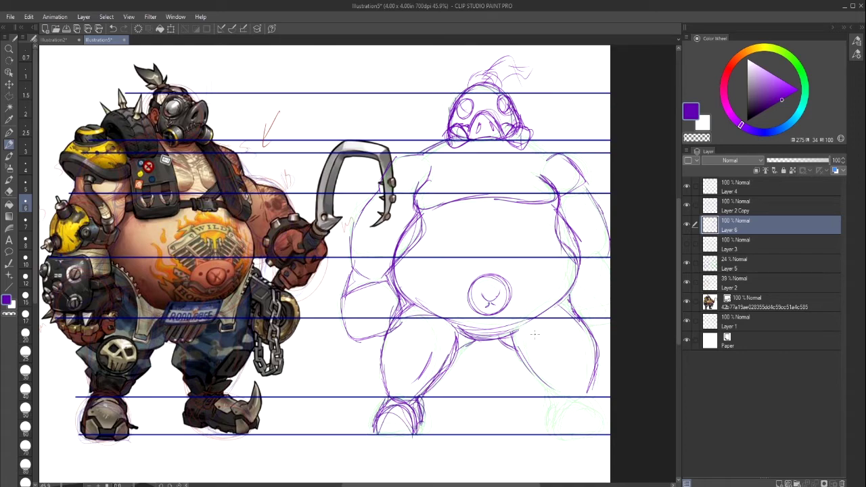
# Step: Complete the far lower leg and foot in purple, and fill in the far shoulder line and chest edge
pyautogui.moveTo(534, 368); pyautogui.dragTo(567, 402)
pyautogui.moveTo(554, 401); pyautogui.dragTo(599, 430)
pyautogui.moveTo(542, 384); pyautogui.dragTo(550, 433)
pyautogui.moveTo(600, 348); pyautogui.dragTo(585, 402)
pyautogui.moveTo(399, 249); pyautogui.dragTo(424, 269)
pyautogui.moveTo(430, 167); pyautogui.dragTo(417, 191)
pyautogui.moveTo(534, 141); pyautogui.dragTo(548, 159)
# Step: Erase the overlapping purple lines at the far shoulder and where the inner arms cross the belly
pyautogui.press('e')
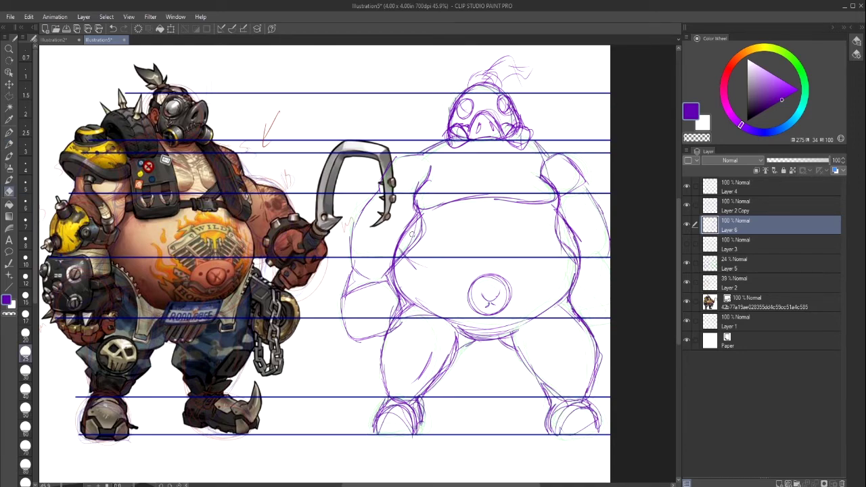
pyautogui.moveTo(412, 234); pyautogui.dragTo(393, 262)
pyautogui.hotkey('ctrl', 'z')
pyautogui.moveTo(537, 144); pyautogui.dragTo(544, 177)
pyautogui.moveTo(422, 224); pyautogui.dragTo(401, 260)
pyautogui.moveTo(413, 265); pyautogui.dragTo(399, 278)
pyautogui.moveTo(559, 228); pyautogui.dragTo(572, 262)
pyautogui.moveTo(557, 232); pyautogui.dragTo(557, 213)
# Step: Redraw the shoulder slopes and outer arm contours in purple with the pen, and begin the far hand
pyautogui.press('p')
pyautogui.moveTo(545, 157); pyautogui.dragTo(558, 204)
pyautogui.moveTo(531, 139); pyautogui.dragTo(554, 157)
pyautogui.moveTo(428, 152); pyautogui.dragTo(388, 166)
pyautogui.moveTo(379, 191); pyautogui.dragTo(352, 259)
pyautogui.moveTo(587, 195); pyautogui.dragTo(609, 256)
pyautogui.moveTo(569, 298); pyautogui.dragTo(608, 318)
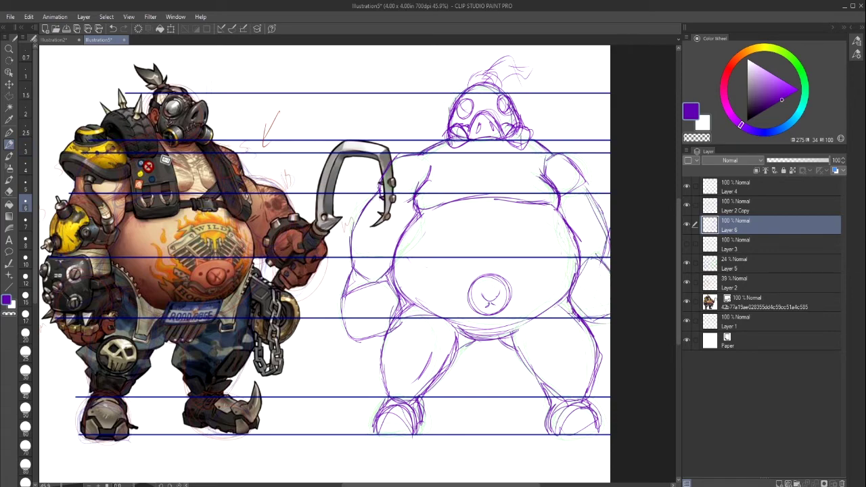
# Step: Darken the purple contours of the shoulders, belly and arms, add the elbow creases, and firm up the far hand
pyautogui.moveTo(585, 192); pyautogui.dragTo(609, 260)
pyautogui.moveTo(569, 304); pyautogui.dragTo(610, 318)
pyautogui.moveTo(567, 155); pyautogui.dragTo(587, 178)
pyautogui.moveTo(527, 137); pyautogui.dragTo(569, 161)
pyautogui.moveTo(582, 186)
pyautogui.mouseDown()
pyautogui.moveTo(561, 203)
pyautogui.moveTo(553, 198)
pyautogui.mouseUp()
pyautogui.moveTo(423, 211); pyautogui.dragTo(402, 246)
pyautogui.moveTo(579, 252)
pyautogui.mouseDown()
pyautogui.moveTo(570, 299)
pyautogui.moveTo(514, 330)
pyautogui.mouseUp()
pyautogui.moveTo(404, 299); pyautogui.dragTo(458, 324)
pyautogui.moveTo(372, 243); pyautogui.dragTo(403, 236)
pyautogui.moveTo(568, 231); pyautogui.dragTo(596, 234)
pyautogui.moveTo(586, 187); pyautogui.dragTo(598, 235)
pyautogui.moveTo(380, 188)
pyautogui.mouseDown()
pyautogui.moveTo(352, 243)
pyautogui.moveTo(344, 296)
pyautogui.mouseUp()
pyautogui.moveTo(574, 310); pyautogui.dragTo(609, 321)
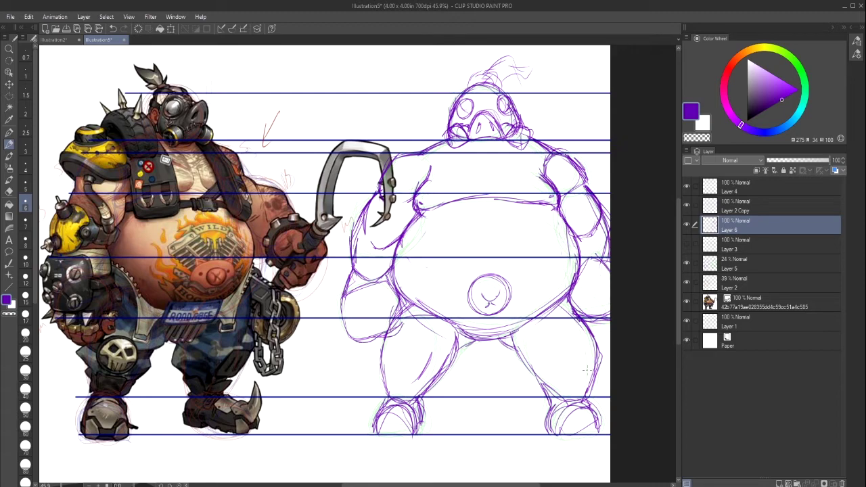
# Step: Reinforce the purple outlines of both feet and the underside of the belly on the redrawn figure
pyautogui.moveTo(425, 407); pyautogui.dragTo(371, 438)
pyautogui.moveTo(572, 413); pyautogui.dragTo(605, 436)
pyautogui.moveTo(456, 341); pyautogui.dragTo(545, 317)
pyautogui.moveTo(484, 336); pyautogui.dragTo(575, 294)
pyautogui.moveTo(413, 334); pyautogui.dragTo(468, 300)
# Step: Darken the lower edge of the pig mask and add rounded ears on both sides of the head in purple
pyautogui.moveTo(525, 123); pyautogui.dragTo(474, 143)
pyautogui.moveTo(515, 93)
pyautogui.mouseDown()
pyautogui.moveTo(476, 145)
pyautogui.moveTo(516, 107)
pyautogui.mouseUp()
pyautogui.moveTo(456, 97)
pyautogui.mouseDown()
pyautogui.moveTo(445, 115)
pyautogui.moveTo(450, 126)
pyautogui.mouseUp()
pyautogui.moveTo(515, 94)
pyautogui.mouseDown()
pyautogui.moveTo(523, 126)
pyautogui.moveTo(518, 109)
pyautogui.mouseUp()
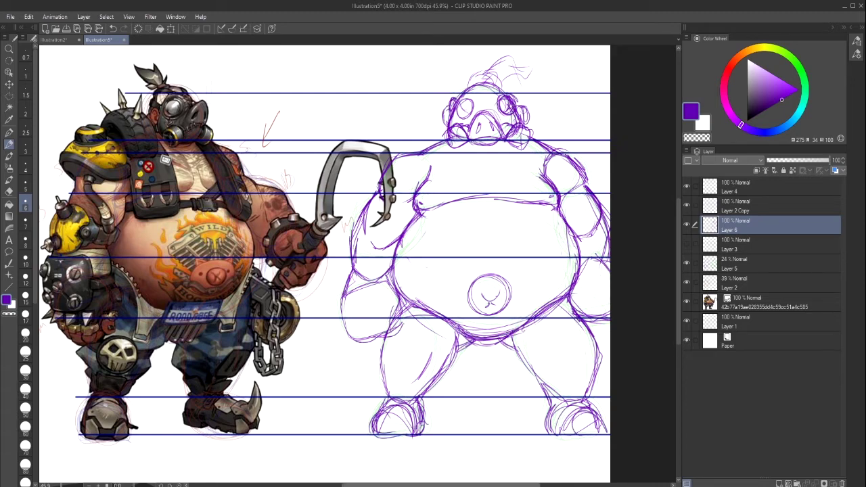
pyautogui.moveTo(531, 485); pyautogui.dragTo(537, 485)
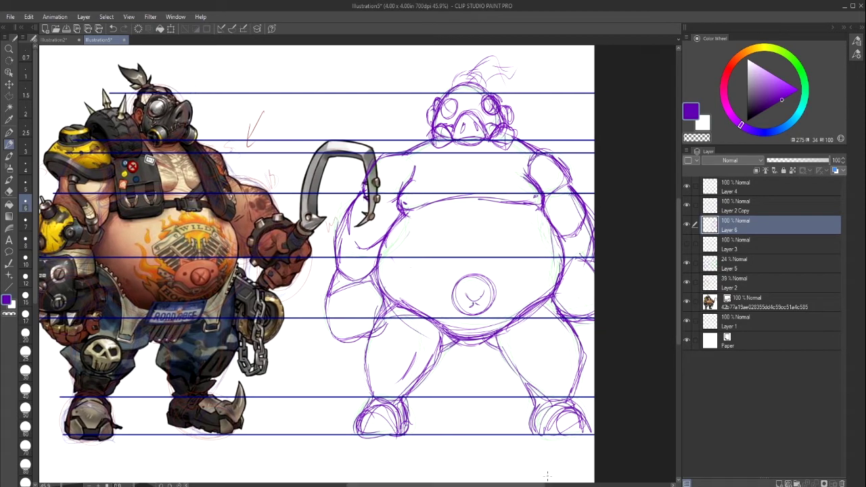
pyautogui.moveTo(544, 75); pyautogui.dragTo(520, 108)
pyautogui.click(113, 29)
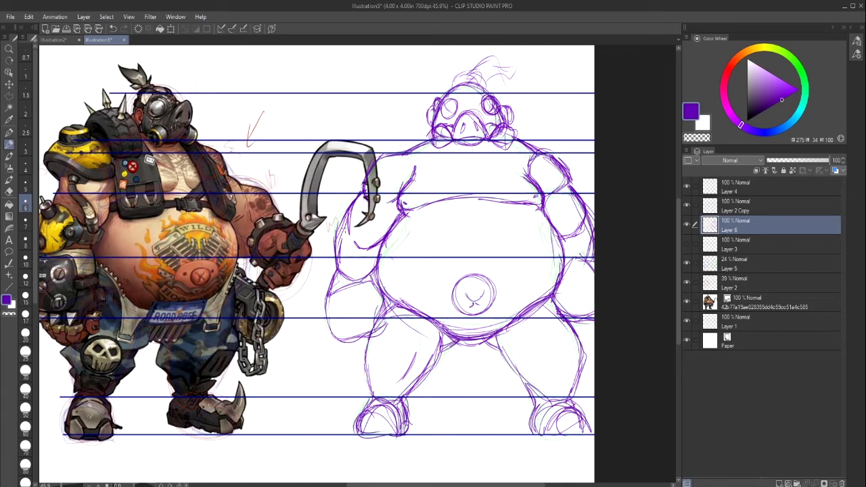
# Step: Darken the near forearm's outer contour and shape the near hand into a blocky fist with a purple finger line
pyautogui.moveTo(344, 224); pyautogui.dragTo(338, 260)
pyautogui.moveTo(332, 327)
pyautogui.mouseDown()
pyautogui.moveTo(349, 332)
pyautogui.moveTo(365, 317)
pyautogui.mouseUp()
pyautogui.moveTo(327, 296)
pyautogui.mouseDown()
pyautogui.moveTo(328, 334)
pyautogui.moveTo(361, 339)
pyautogui.mouseUp()
pyautogui.moveTo(372, 329); pyautogui.dragTo(378, 316)
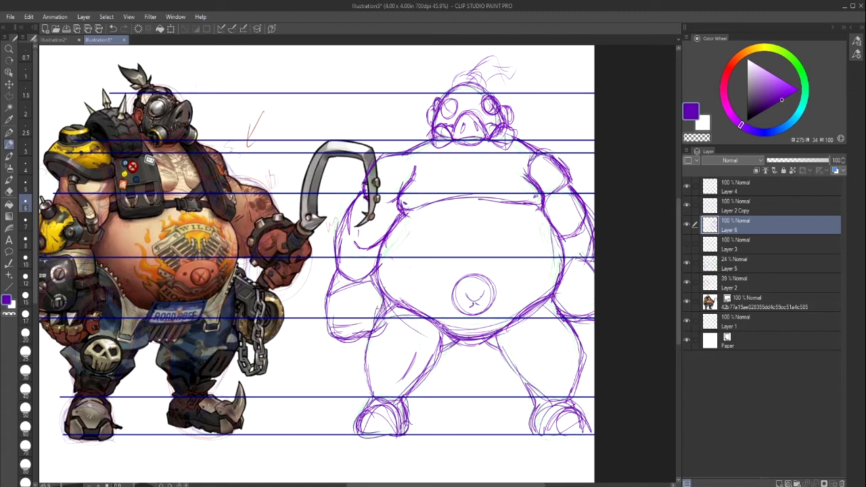
pyautogui.moveTo(376, 284); pyautogui.dragTo(377, 337)
# Step: Define the far hand beside the hip and strengthen the inner and outer contours of the far leg in purple
pyautogui.moveTo(552, 317)
pyautogui.mouseDown()
pyautogui.moveTo(571, 329)
pyautogui.moveTo(598, 320)
pyautogui.moveTo(574, 356)
pyautogui.moveTo(568, 405)
pyautogui.mouseUp()
pyautogui.moveTo(580, 372); pyautogui.dragTo(542, 436)
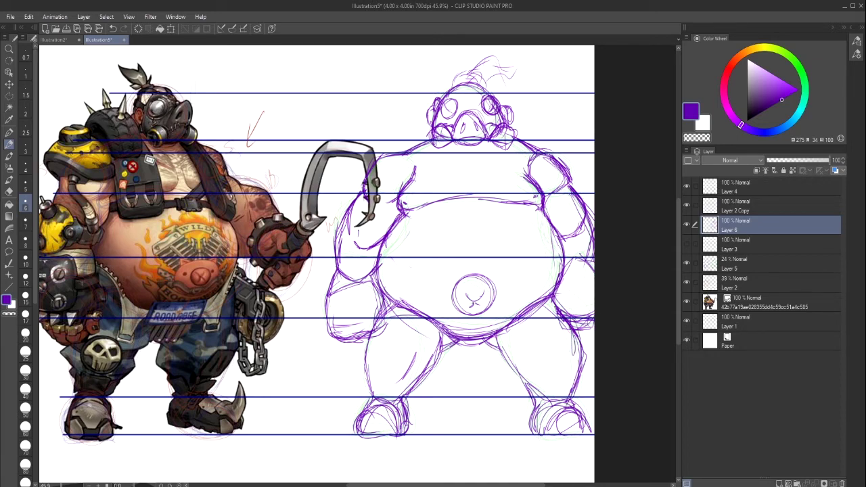
pyautogui.moveTo(445, 485)
pyautogui.mouseDown()
pyautogui.moveTo(399, 485)
pyautogui.moveTo(443, 485)
pyautogui.mouseUp()
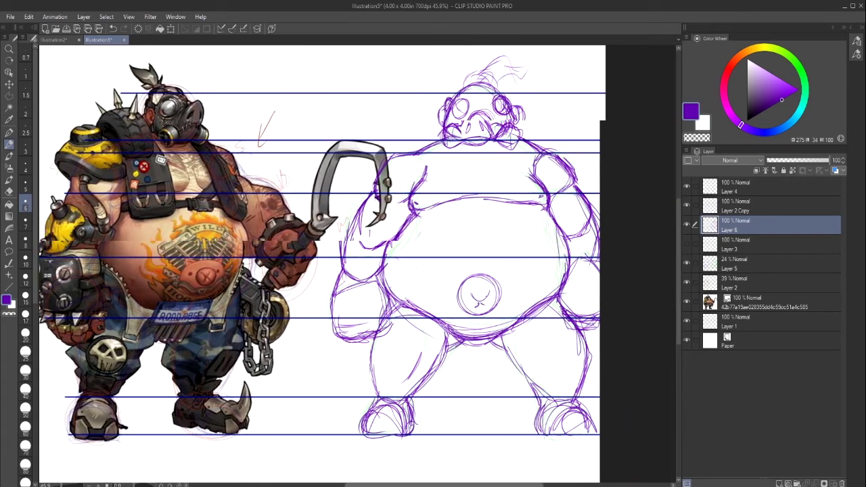
pyautogui.moveTo(531, 485); pyautogui.dragTo(519, 485)
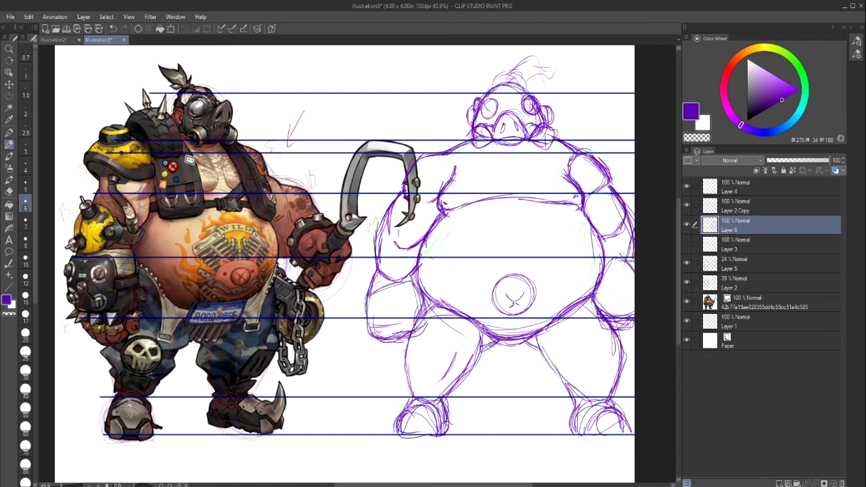
pyautogui.moveTo(537, 339)
pyautogui.mouseDown()
pyautogui.moveTo(573, 383)
pyautogui.moveTo(564, 386)
pyautogui.moveTo(618, 342)
pyautogui.moveTo(602, 311)
pyautogui.mouseUp()
pyautogui.moveTo(545, 357); pyautogui.dragTo(577, 432)
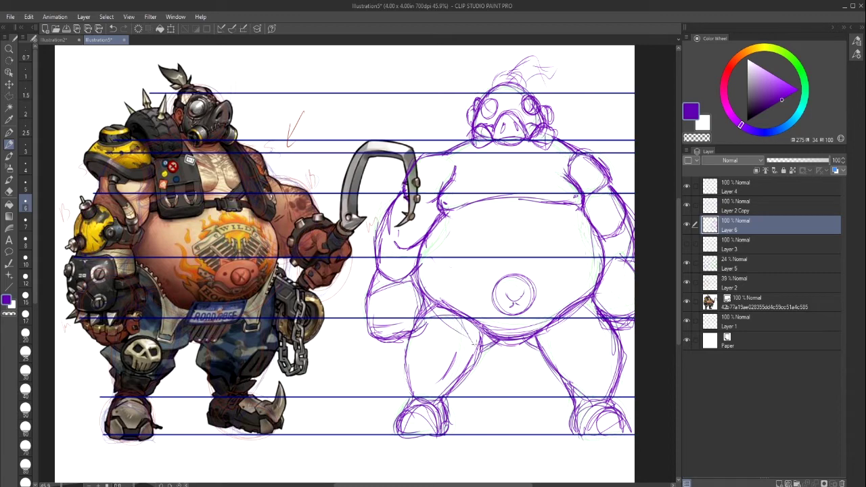
# Step: Draw a loincloth band between the thighs under the belly and fill it with vertical purple hatching
pyautogui.moveTo(483, 364)
pyautogui.mouseDown()
pyautogui.moveTo(540, 367)
pyautogui.moveTo(550, 323)
pyautogui.moveTo(543, 364)
pyautogui.mouseUp()
pyautogui.moveTo(465, 324)
pyautogui.mouseDown()
pyautogui.moveTo(478, 353)
pyautogui.moveTo(556, 370)
pyautogui.moveTo(466, 328)
pyautogui.moveTo(483, 362)
pyautogui.moveTo(513, 376)
pyautogui.mouseUp()
pyautogui.moveTo(518, 338); pyautogui.dragTo(519, 372)
pyautogui.moveTo(523, 339); pyautogui.dragTo(528, 370)
pyautogui.moveTo(533, 338); pyautogui.dragTo(537, 368)
pyautogui.moveTo(541, 331); pyautogui.dragTo(543, 363)
pyautogui.moveTo(546, 328)
pyautogui.mouseDown()
pyautogui.moveTo(547, 366)
pyautogui.moveTo(549, 358)
pyautogui.mouseUp()
pyautogui.moveTo(479, 368)
pyautogui.mouseDown()
pyautogui.moveTo(551, 369)
pyautogui.moveTo(536, 368)
pyautogui.mouseUp()
# Step: Thicken the purple fold lines where the belly's lower sides meet the hips and thighs
pyautogui.moveTo(550, 350)
pyautogui.mouseDown()
pyautogui.moveTo(534, 372)
pyautogui.moveTo(573, 304)
pyautogui.moveTo(591, 292)
pyautogui.mouseUp()
pyautogui.moveTo(592, 292); pyautogui.dragTo(549, 324)
pyautogui.moveTo(592, 292)
pyautogui.mouseDown()
pyautogui.moveTo(533, 329)
pyautogui.moveTo(482, 331)
pyautogui.moveTo(426, 300)
pyautogui.mouseUp()
pyautogui.moveTo(467, 322); pyautogui.dragTo(438, 303)
pyautogui.moveTo(464, 332); pyautogui.dragTo(443, 310)
pyautogui.moveTo(545, 322); pyautogui.dragTo(593, 297)
pyautogui.moveTo(499, 246); pyautogui.dragTo(363, 337)
pyautogui.moveTo(553, 217); pyautogui.dragTo(358, 340)
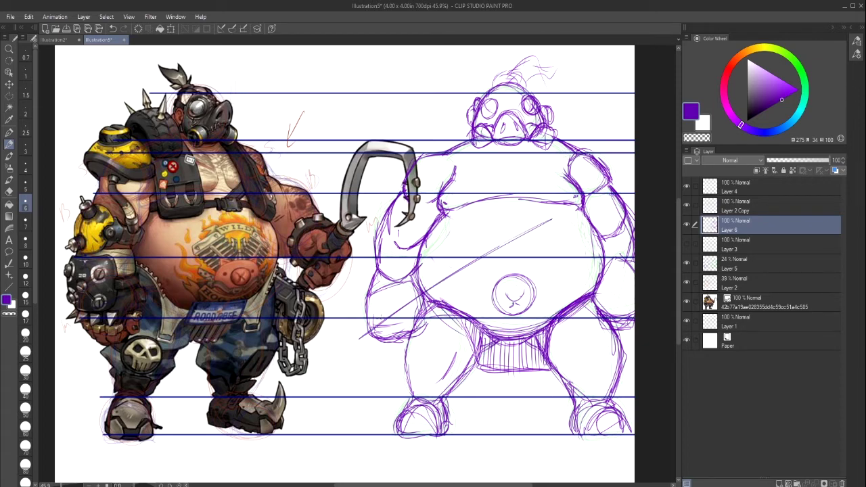
pyautogui.moveTo(527, 224); pyautogui.dragTo(338, 347)
pyautogui.moveTo(482, 245); pyautogui.dragTo(322, 356)
pyautogui.moveTo(501, 246)
pyautogui.mouseDown()
pyautogui.moveTo(596, 227)
pyautogui.moveTo(602, 261)
pyautogui.mouseUp()
pyautogui.moveTo(564, 207); pyautogui.dragTo(601, 264)
pyautogui.moveTo(499, 247); pyautogui.dragTo(604, 259)
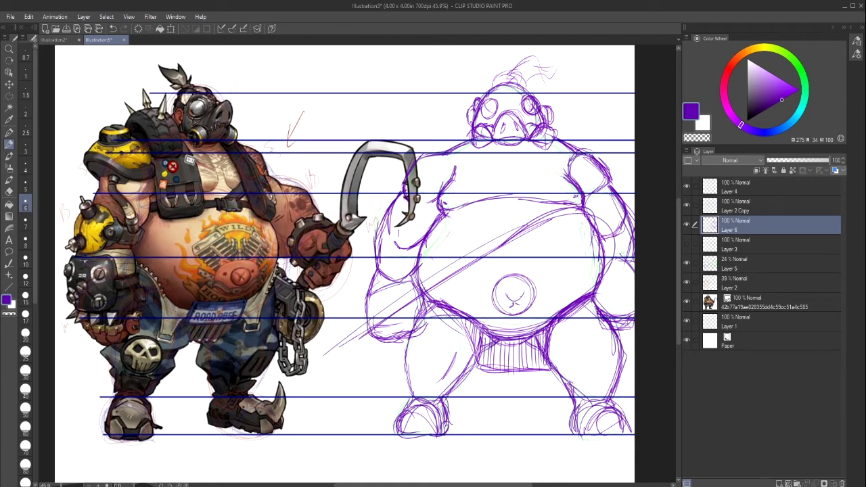
pyautogui.moveTo(430, 284); pyautogui.dragTo(314, 359)
pyautogui.moveTo(505, 235); pyautogui.dragTo(348, 335)
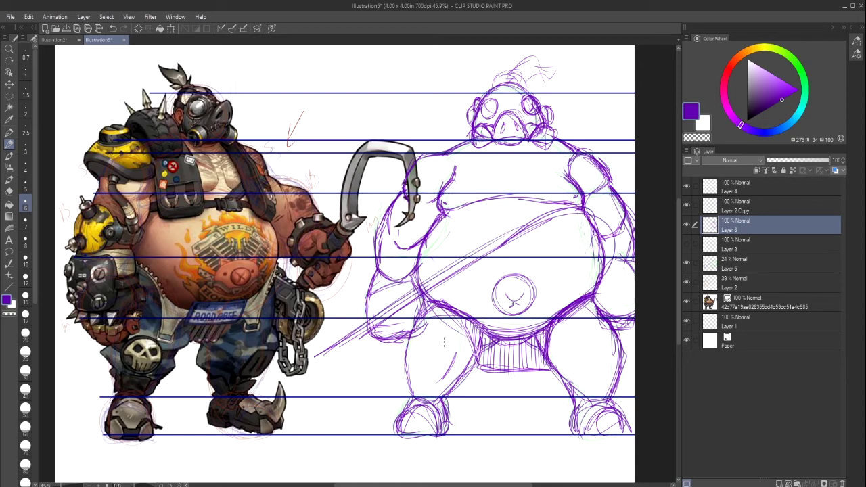
pyautogui.click(112, 29)
pyautogui.click(112, 29)
pyautogui.click(112, 29)
pyautogui.click(112, 29)
pyautogui.click(113, 29)
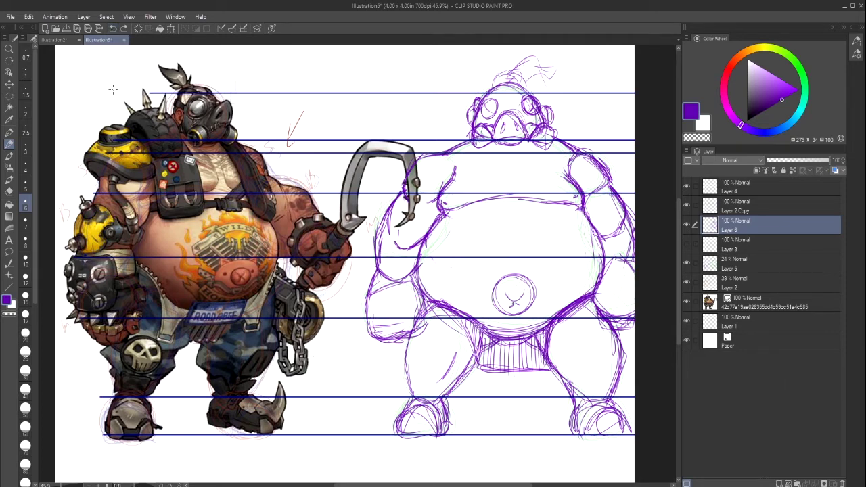
# Step: Draw a long diagonal line across the belly and past the near hand, plus curved upper-belly lines and shoulder contours
pyautogui.moveTo(480, 251)
pyautogui.mouseDown()
pyautogui.moveTo(352, 339)
pyautogui.moveTo(530, 221)
pyautogui.moveTo(334, 351)
pyautogui.moveTo(553, 226)
pyautogui.mouseUp()
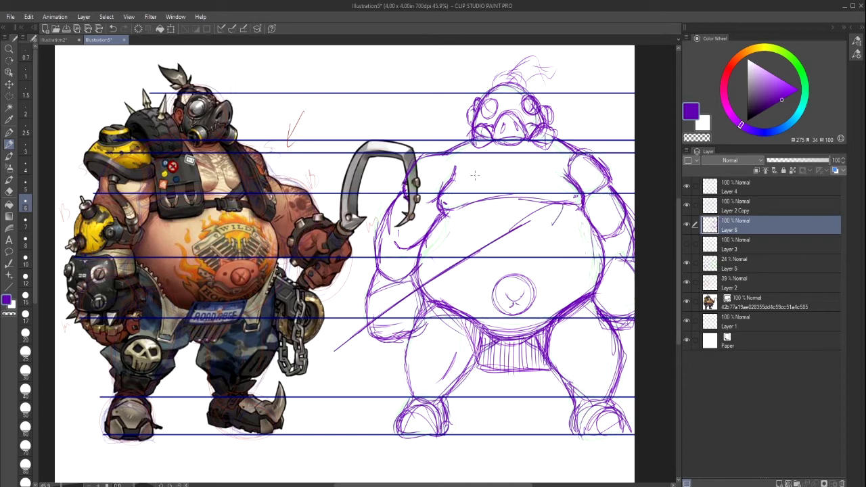
pyautogui.moveTo(428, 171)
pyautogui.mouseDown()
pyautogui.moveTo(470, 176)
pyautogui.moveTo(466, 149)
pyautogui.mouseUp()
pyautogui.moveTo(557, 146)
pyautogui.mouseDown()
pyautogui.moveTo(586, 164)
pyautogui.moveTo(624, 236)
pyautogui.moveTo(621, 269)
pyautogui.mouseUp()
pyautogui.moveTo(448, 273); pyautogui.dragTo(545, 220)
pyautogui.moveTo(483, 252)
pyautogui.mouseDown()
pyautogui.moveTo(564, 232)
pyautogui.moveTo(606, 266)
pyautogui.mouseUp()
pyautogui.moveTo(483, 247); pyautogui.dragTo(561, 217)
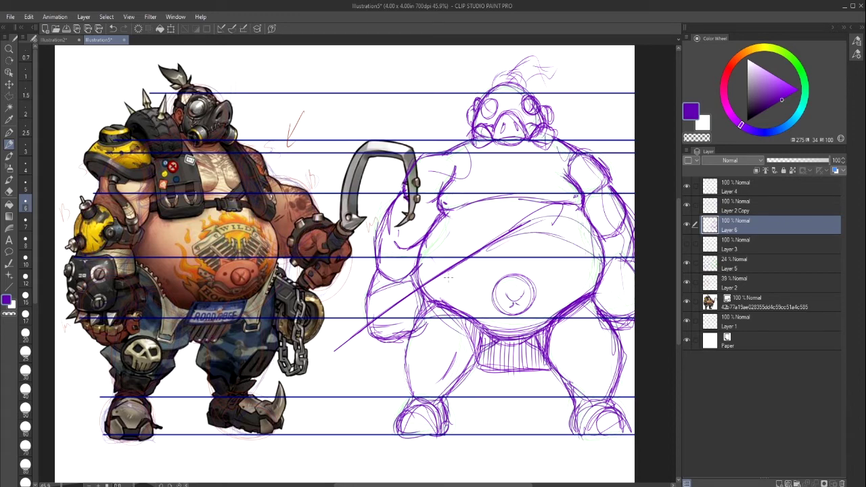
# Step: Build the diagonal line across the belly into a thicker, pointed shaft with repeated parallel purple strokes
pyautogui.moveTo(445, 278); pyautogui.dragTo(578, 209)
pyautogui.moveTo(344, 346); pyautogui.dragTo(497, 234)
pyautogui.moveTo(374, 313); pyautogui.dragTo(534, 207)
pyautogui.moveTo(329, 353); pyautogui.dragTo(508, 237)
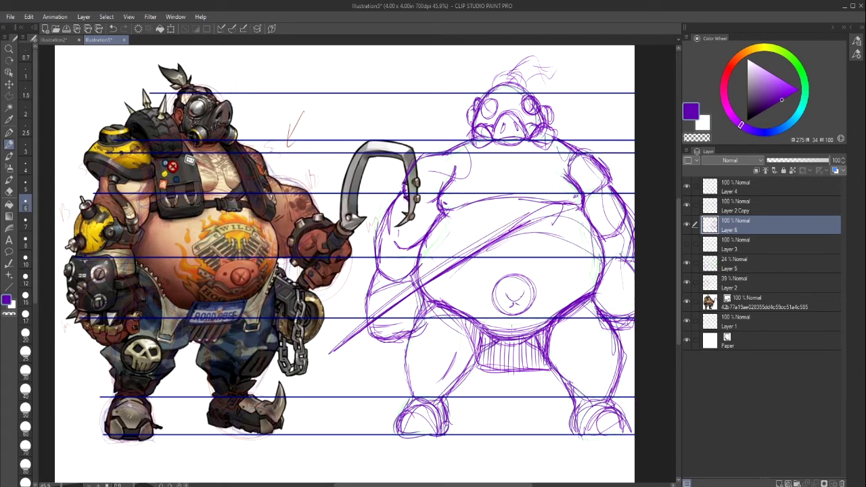
# Step: Darken the loincloth edges, the belly's lower edge and the tops of both shoulders in purple
pyautogui.moveTo(470, 352)
pyautogui.mouseDown()
pyautogui.moveTo(479, 372)
pyautogui.moveTo(545, 366)
pyautogui.mouseUp()
pyautogui.moveTo(559, 318)
pyautogui.mouseDown()
pyautogui.moveTo(538, 354)
pyautogui.moveTo(540, 374)
pyautogui.mouseUp()
pyautogui.moveTo(482, 331)
pyautogui.mouseDown()
pyautogui.moveTo(532, 341)
pyautogui.moveTo(525, 326)
pyautogui.mouseUp()
pyautogui.moveTo(522, 334)
pyautogui.mouseDown()
pyautogui.moveTo(580, 295)
pyautogui.moveTo(537, 332)
pyautogui.mouseUp()
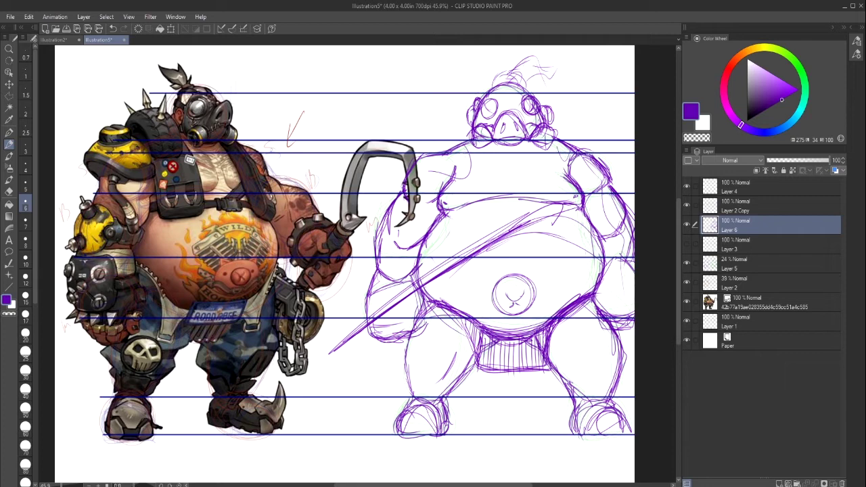
pyautogui.moveTo(458, 154); pyautogui.dragTo(435, 159)
pyautogui.moveTo(454, 153); pyautogui.dragTo(429, 158)
pyautogui.moveTo(562, 150); pyautogui.dragTo(584, 157)
# Step: Reinforce the outer contours of both legs and add short crease marks at the ankles and far knee
pyautogui.moveTo(406, 344); pyautogui.dragTo(414, 395)
pyautogui.moveTo(415, 408); pyautogui.dragTo(446, 395)
pyautogui.moveTo(564, 375)
pyautogui.mouseDown()
pyautogui.moveTo(582, 409)
pyautogui.moveTo(600, 406)
pyautogui.mouseUp()
pyautogui.moveTo(605, 400); pyautogui.dragTo(621, 345)
pyautogui.moveTo(606, 327)
pyautogui.mouseDown()
pyautogui.moveTo(622, 366)
pyautogui.moveTo(597, 366)
pyautogui.moveTo(621, 377)
pyautogui.mouseUp()
pyautogui.moveTo(623, 351); pyautogui.dragTo(618, 376)
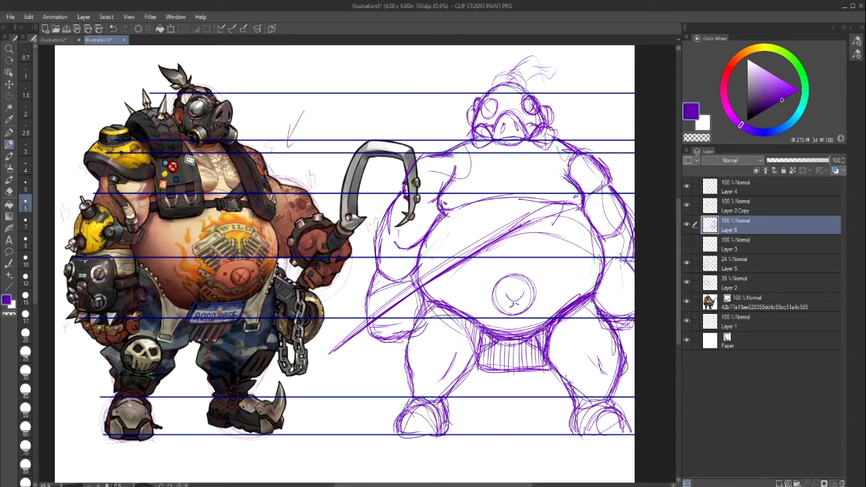
pyautogui.moveTo(406, 344); pyautogui.dragTo(417, 378)
pyautogui.moveTo(408, 360); pyautogui.dragTo(413, 334)
# Step: Fade the character reference image layer to 32% opacity so its construction sketch shows through
pyautogui.click(740, 304)
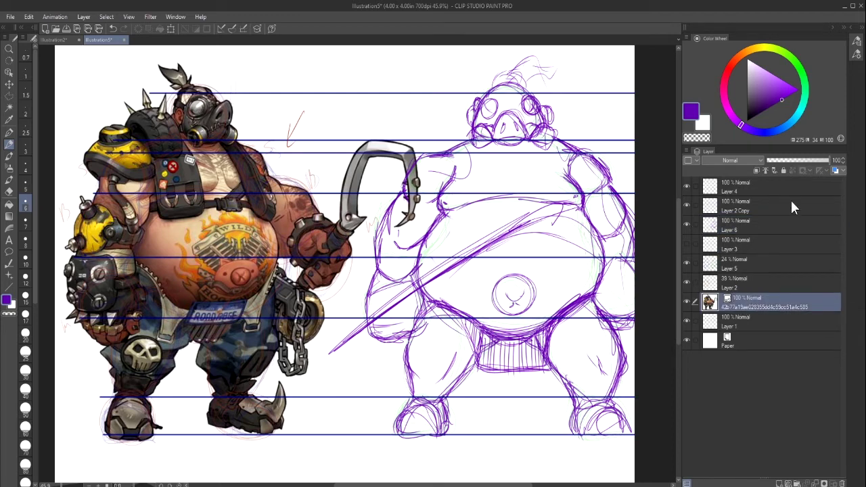
pyautogui.click(787, 160)
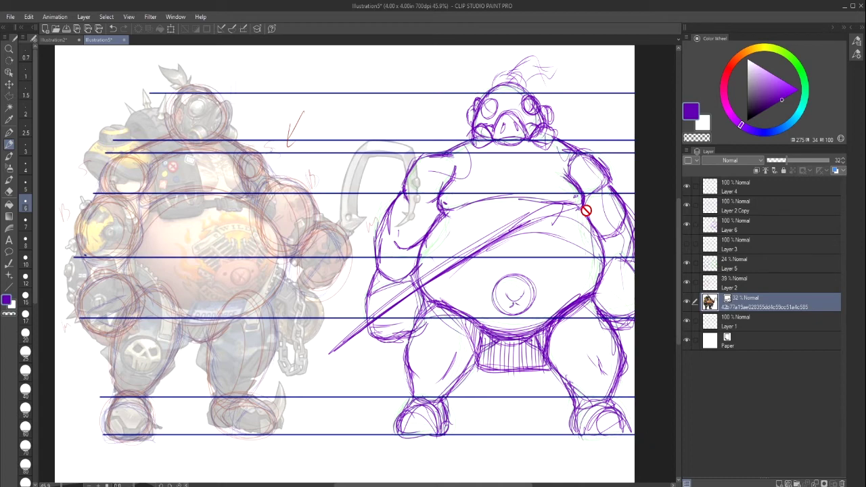
pyautogui.moveTo(433, 485)
pyautogui.mouseDown()
pyautogui.moveTo(451, 484)
pyautogui.moveTo(422, 485)
pyautogui.mouseUp()
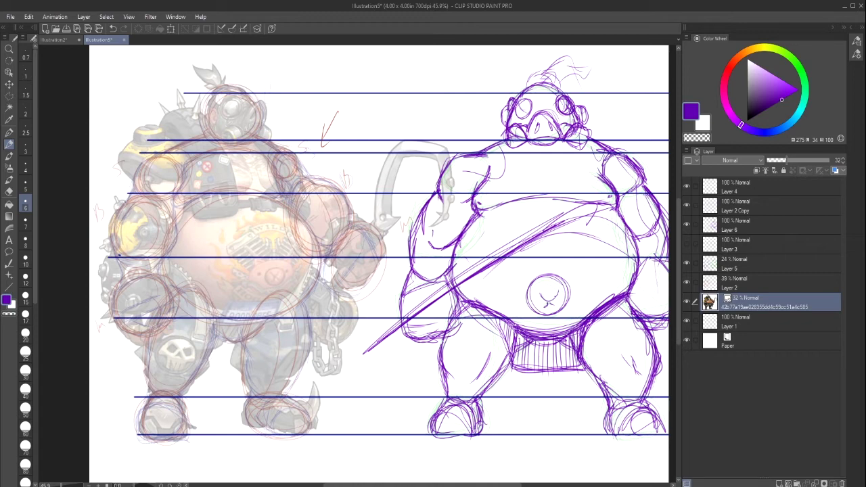
pyautogui.moveTo(518, 485); pyautogui.dragTo(528, 485)
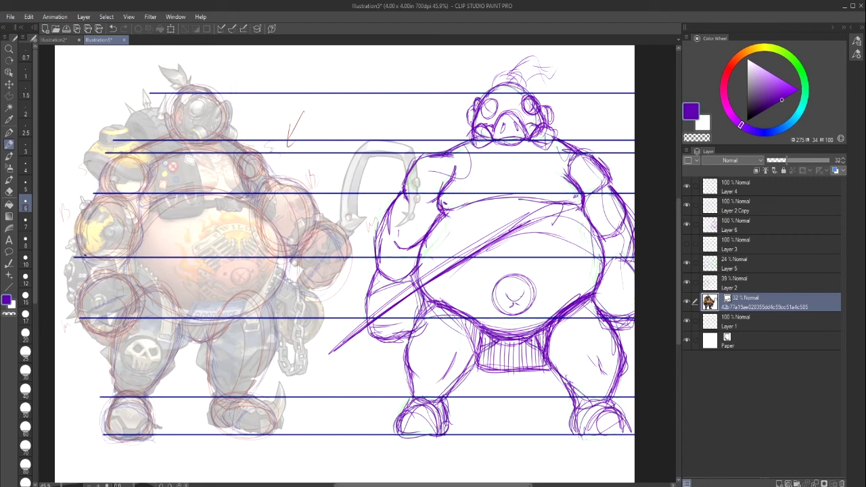
pyautogui.moveTo(507, 484); pyautogui.dragTo(514, 484)
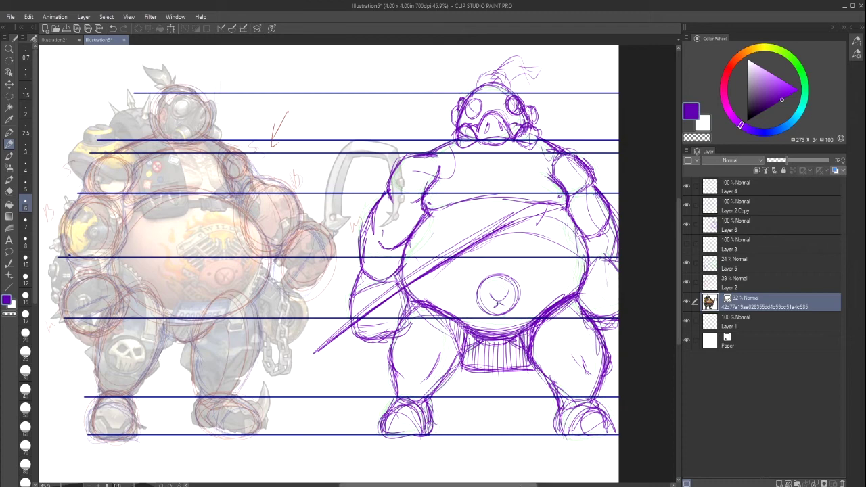
pyautogui.moveTo(524, 485); pyautogui.dragTo(503, 485)
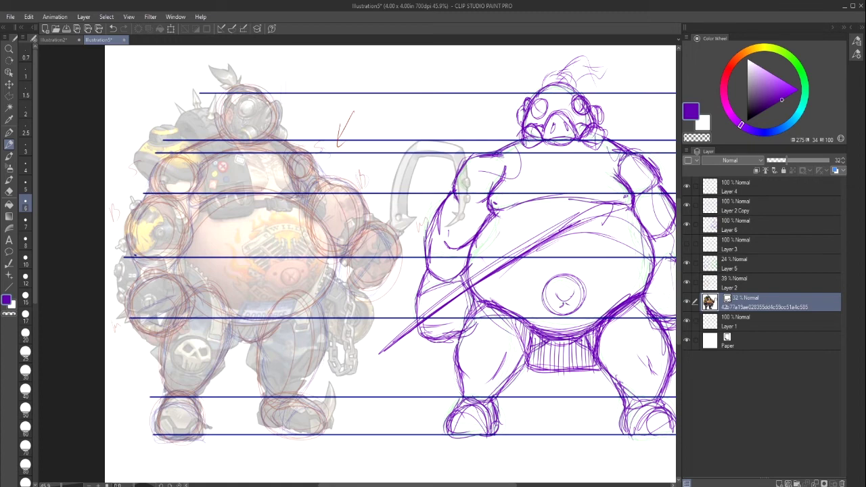
pyautogui.moveTo(456, 484); pyautogui.dragTo(526, 484)
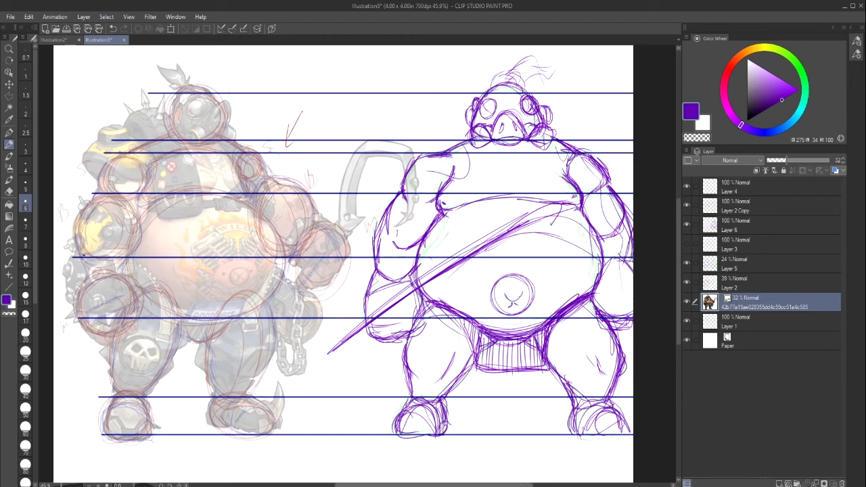
pyautogui.moveTo(530, 485); pyautogui.dragTo(526, 485)
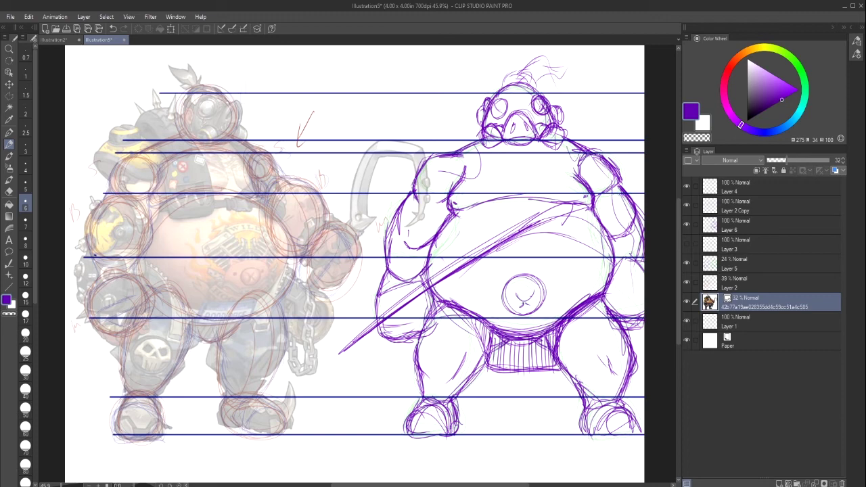
pyautogui.moveTo(506, 485)
pyautogui.mouseDown()
pyautogui.moveTo(517, 485)
pyautogui.moveTo(504, 484)
pyautogui.mouseUp()
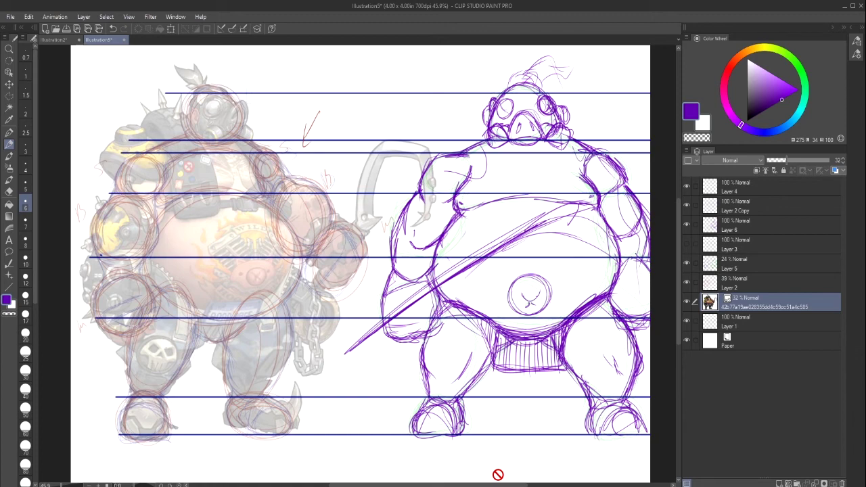
# Step: Erase the part of the diagonal shaft that overlaps the near forearm and hand on Layer 6
pyautogui.click(9, 191)
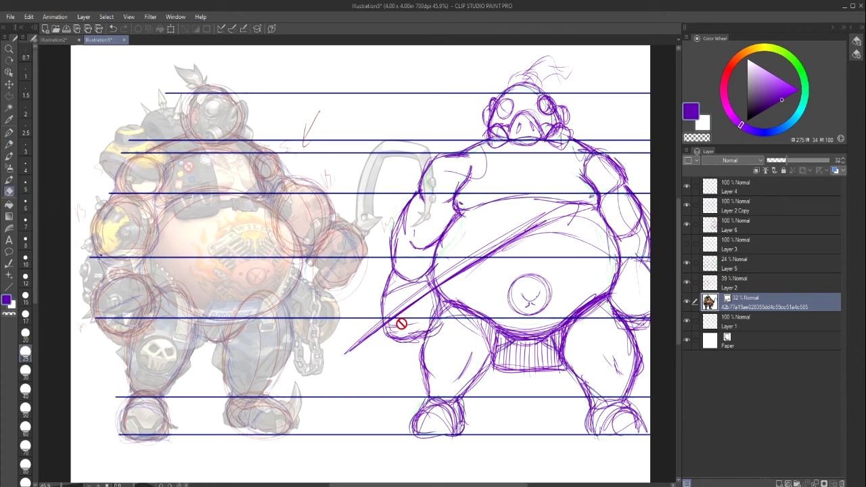
pyautogui.click(741, 227)
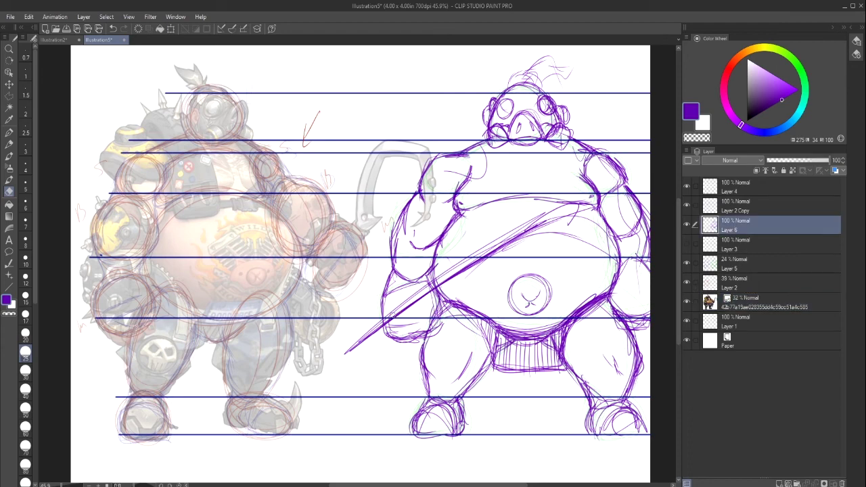
pyautogui.moveTo(388, 324); pyautogui.dragTo(416, 294)
pyautogui.moveTo(501, 485)
pyautogui.mouseDown()
pyautogui.moveTo(538, 485)
pyautogui.moveTo(498, 485)
pyautogui.mouseUp()
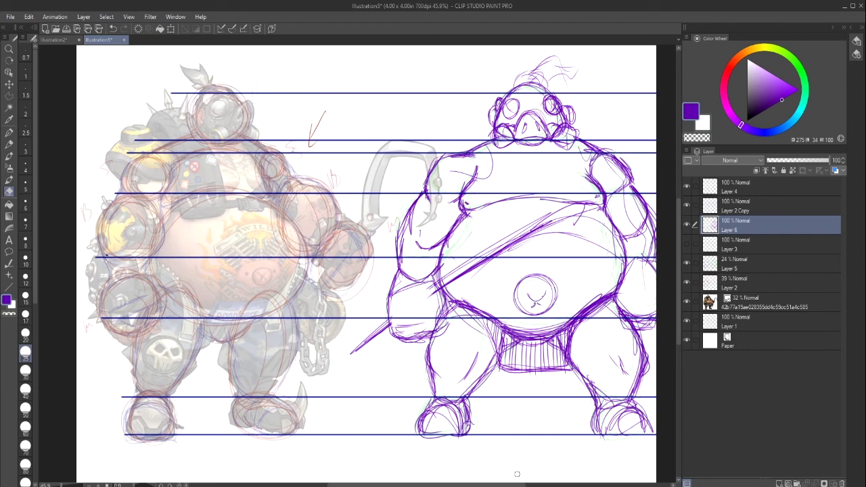
pyautogui.moveTo(519, 484); pyautogui.dragTo(525, 484)
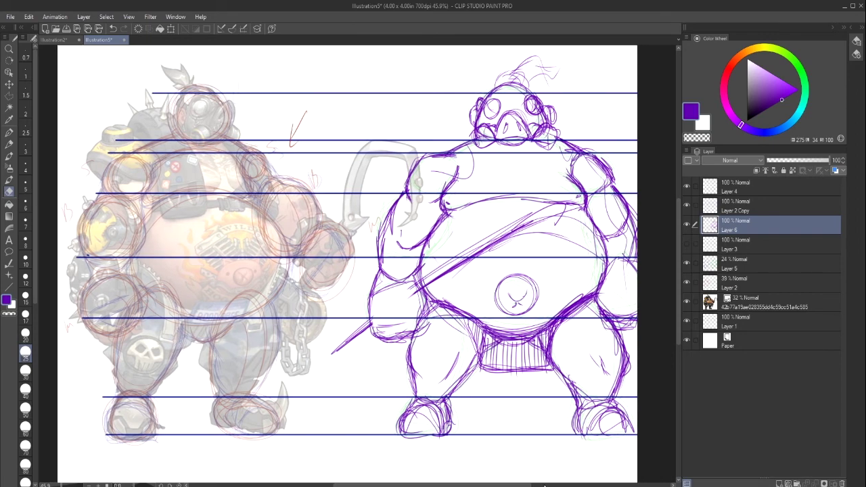